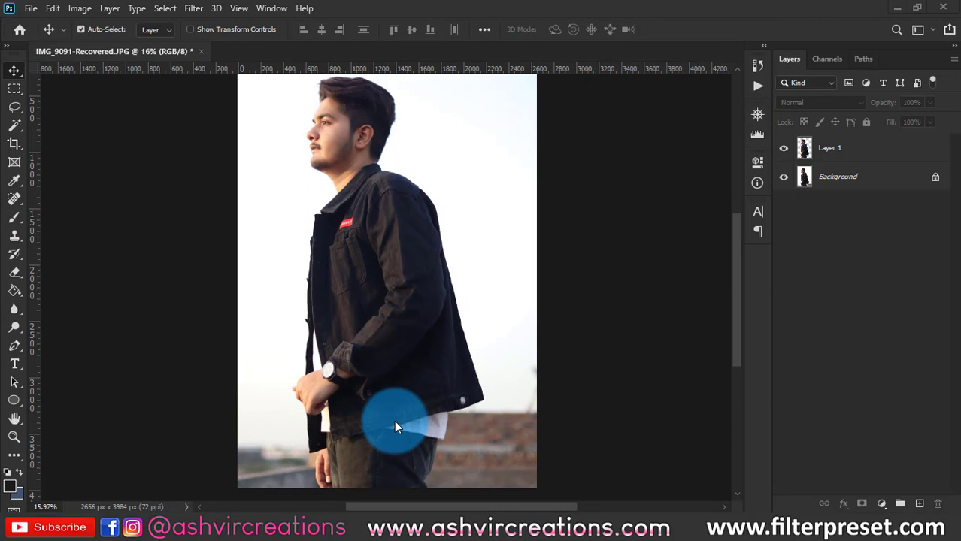
- Select the man on the Background layer with the Quick Selection tool and copy him onto a new layer
scroll(394, 419, down, 1)
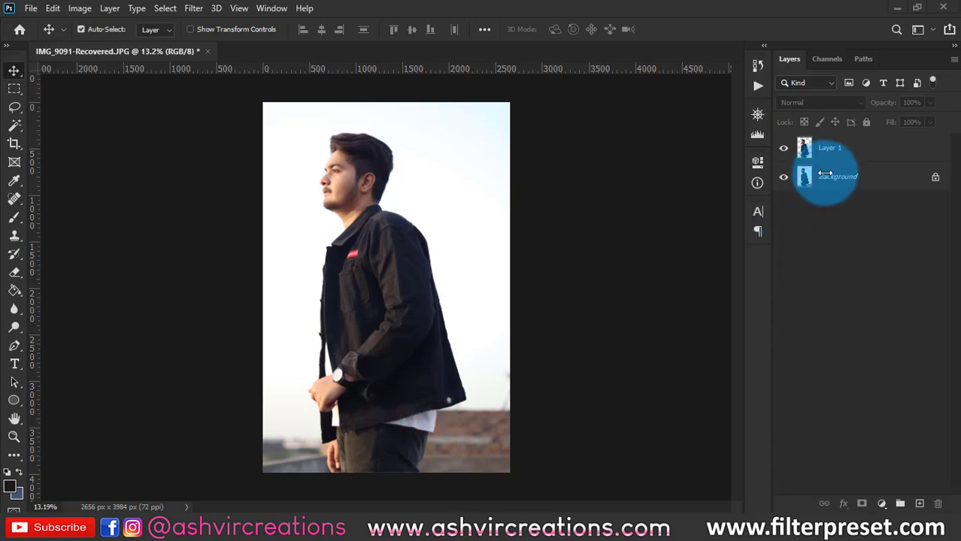
click(13, 126)
click(43, 137)
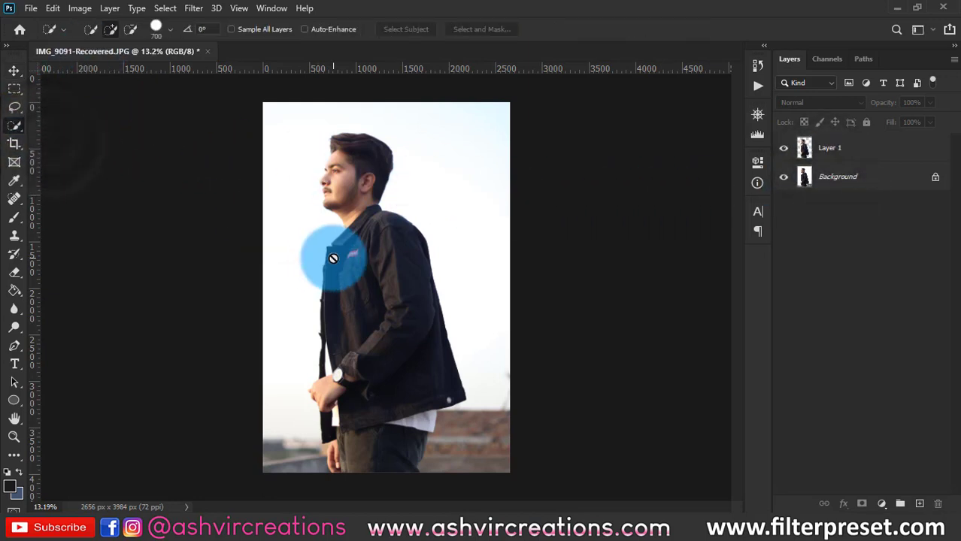
click(852, 184)
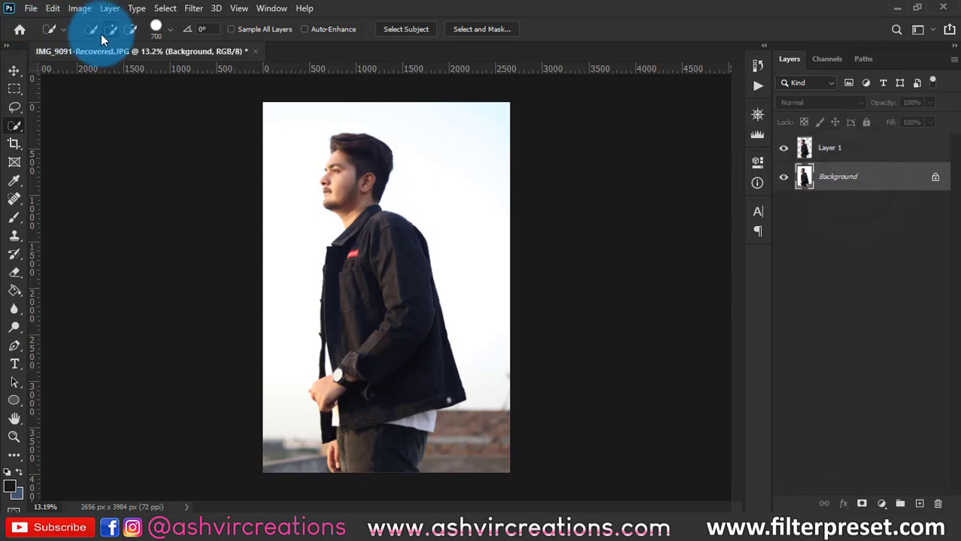
mouse_move(310, 214)
mouse_down()
mouse_move(376, 272)
mouse_move(358, 405)
mouse_move(364, 373)
mouse_up()
key(bracketleft)
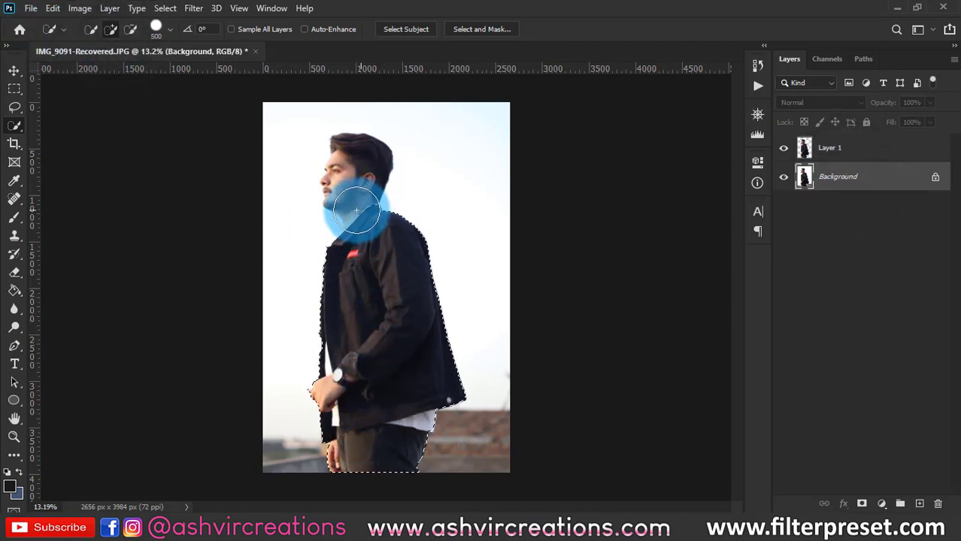
mouse_move(352, 199)
mouse_down()
mouse_move(353, 165)
mouse_move(369, 208)
mouse_move(372, 315)
mouse_move(355, 444)
mouse_up()
right_click(369, 303)
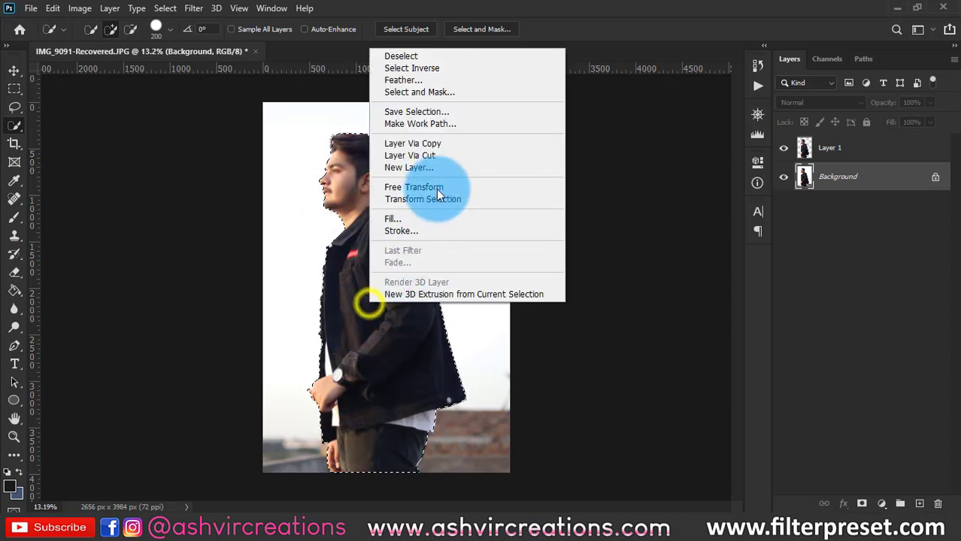
click(440, 146)
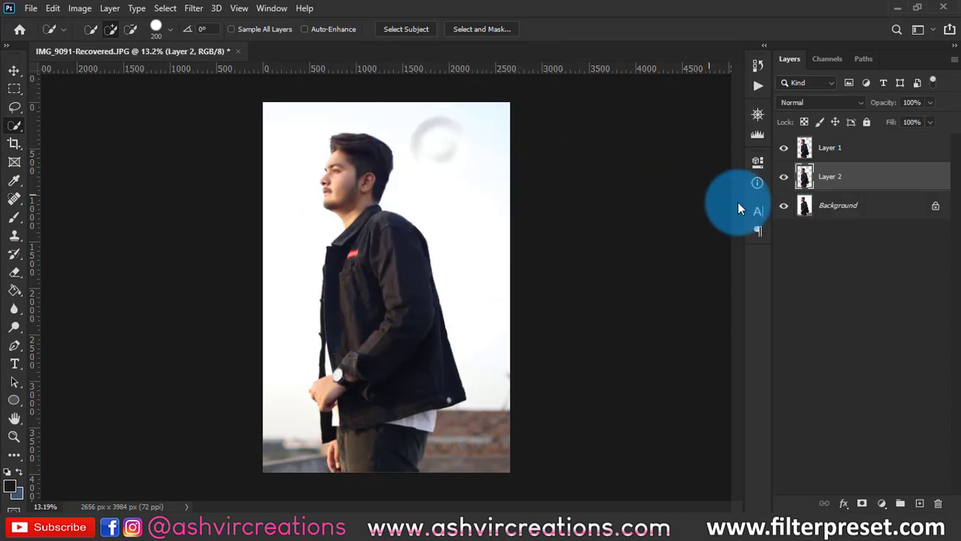
- Hide the Background layer and delete the duplicate cutout on Layer 2
click(784, 211)
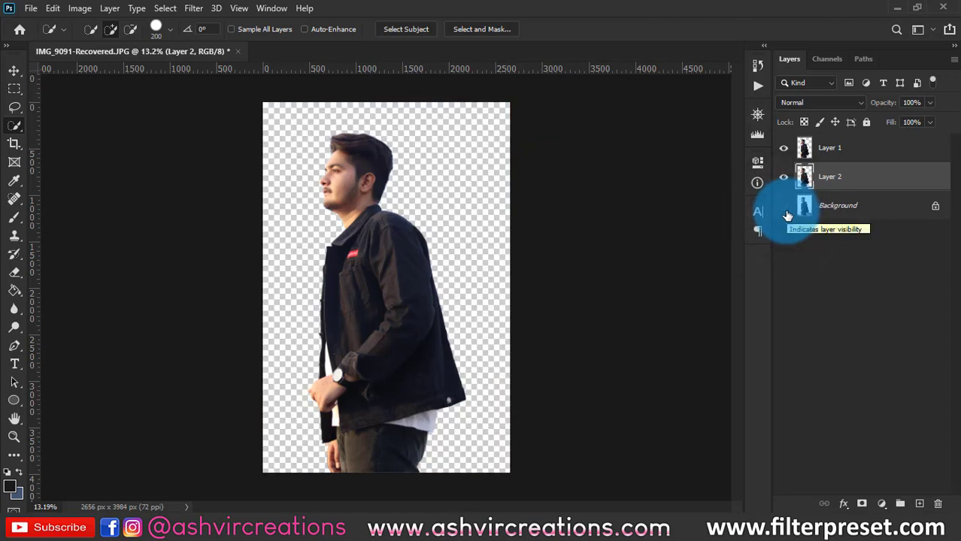
key(Delete)
key(v)
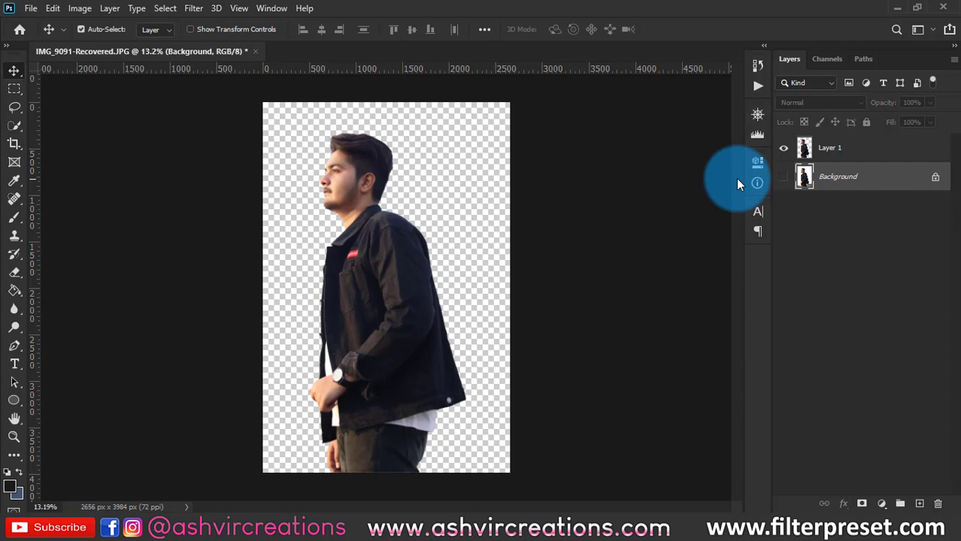
- Show the Background layer again and convert it into a regular unlocked layer
click(783, 177)
double_click(856, 182)
click(606, 147)
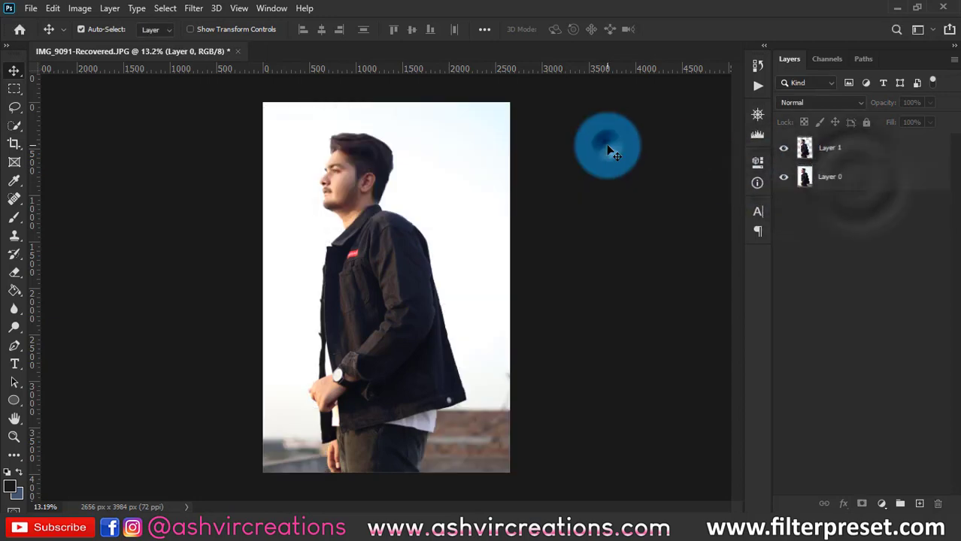
- Open bg10.jpg and bring the ruins image into the portrait document as a layer beneath the man's cutout
click(31, 8)
click(39, 34)
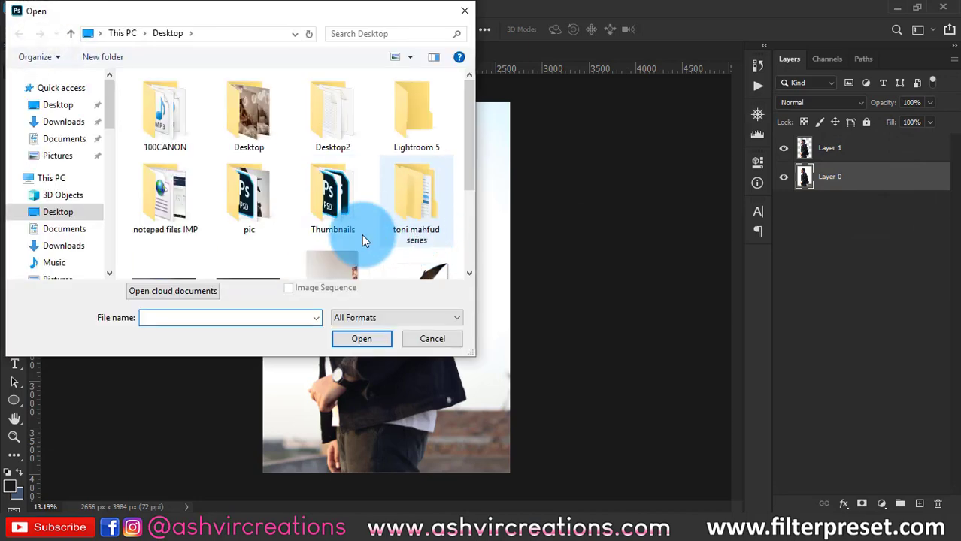
scroll(347, 252, down, 2)
double_click(348, 251)
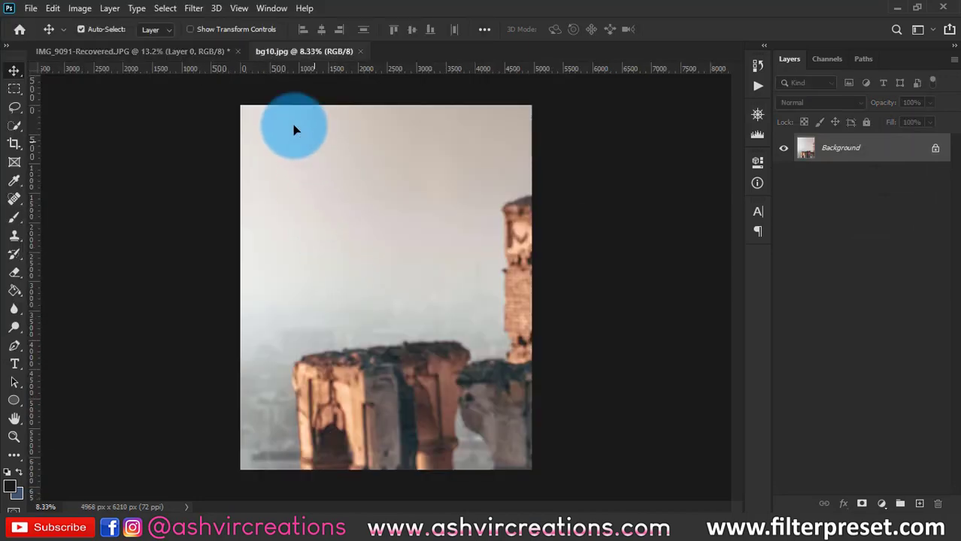
drag(294, 130, 313, 188)
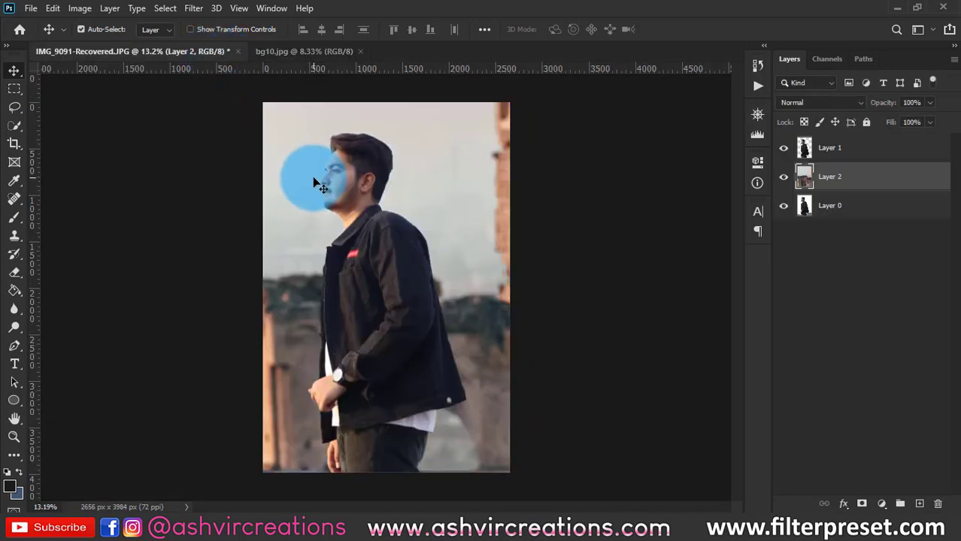
- Align the ruins layer with the portrait's lower-right corner and scale it proportionally to about 88%
click(54, 9)
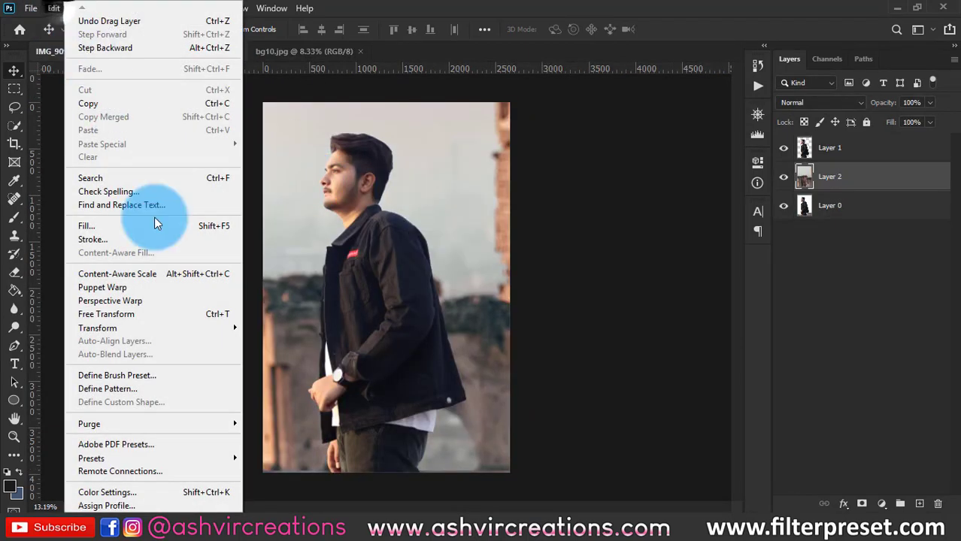
click(166, 311)
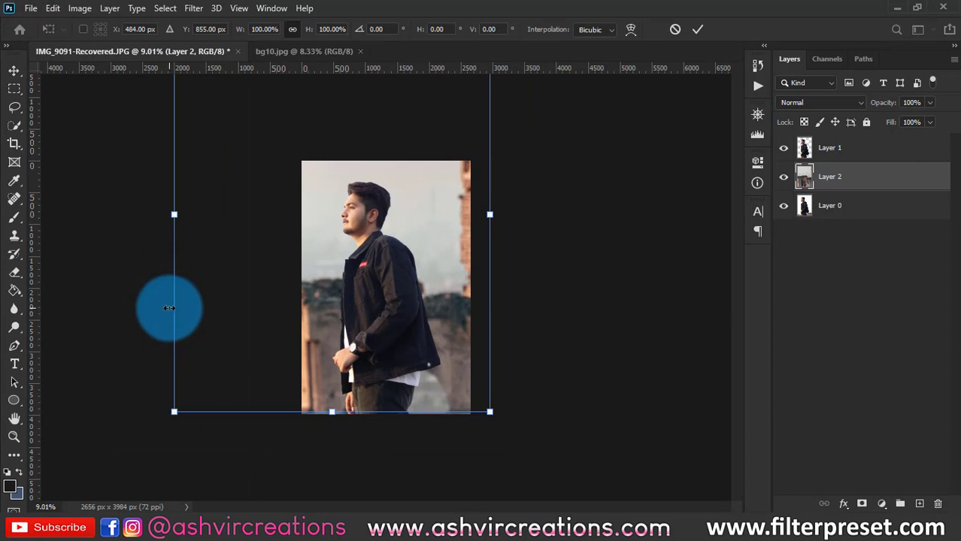
mouse_move(389, 250)
mouse_down()
mouse_move(332, 236)
mouse_move(373, 251)
mouse_up()
scroll(373, 251, down, 2)
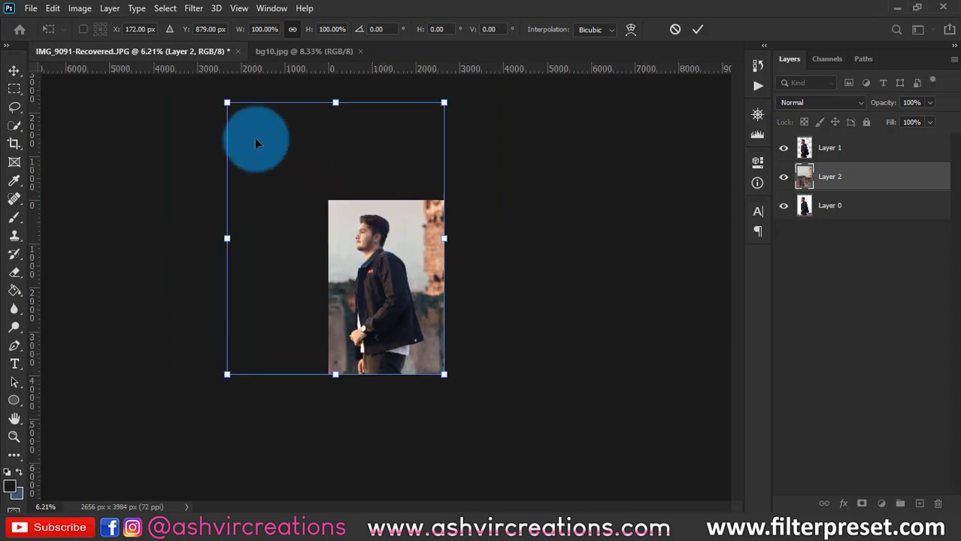
drag(228, 104, 253, 136)
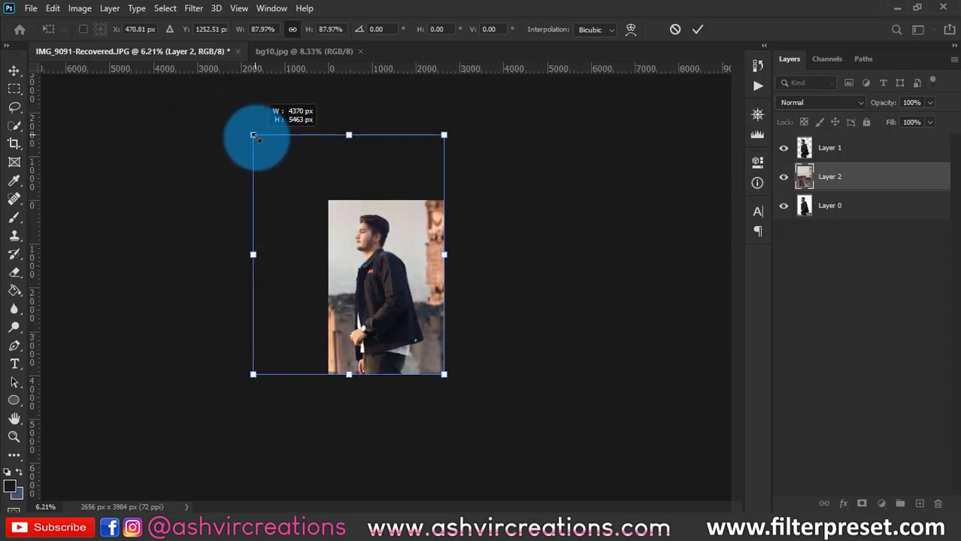
double_click(345, 182)
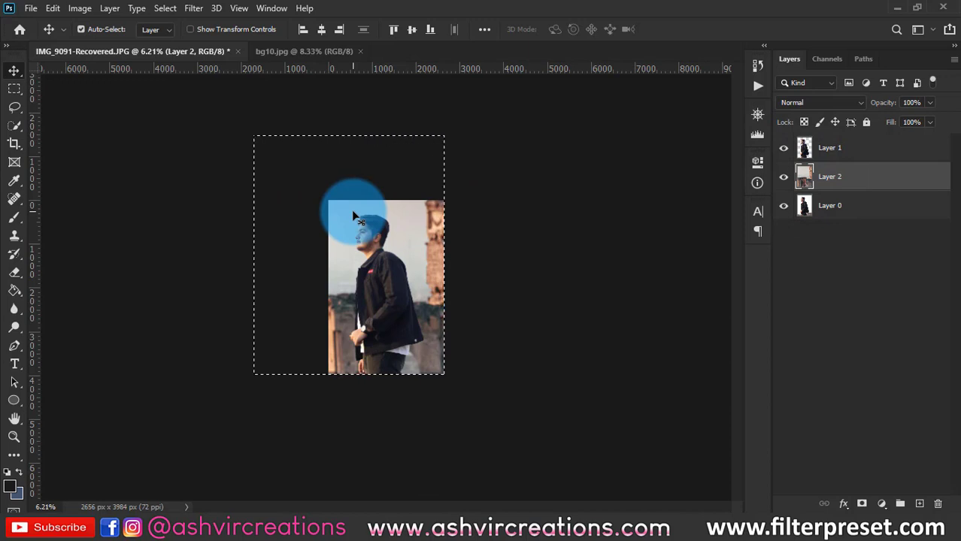
- Crop the canvas to the selection around the ruins layer, extending it to the full background image
click(17, 143)
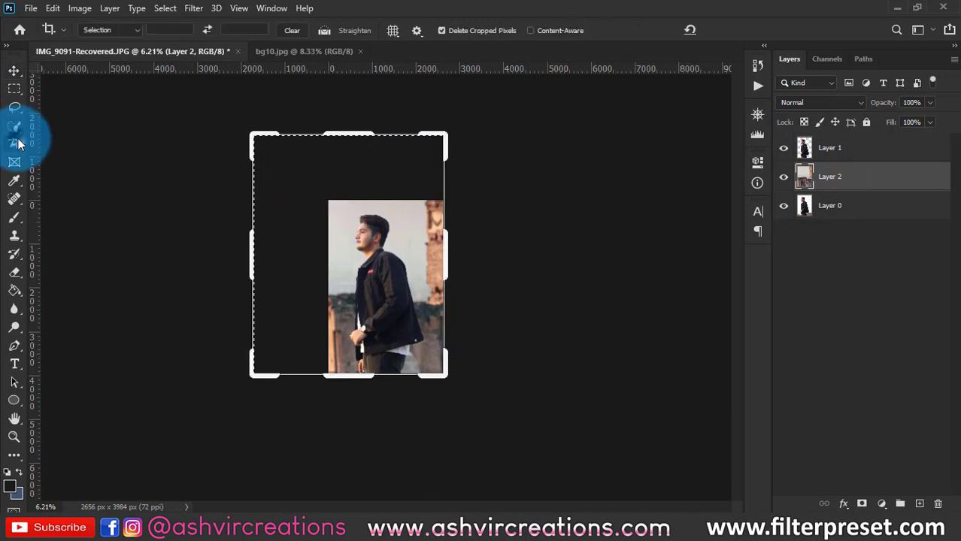
key(Return)
key(Return)
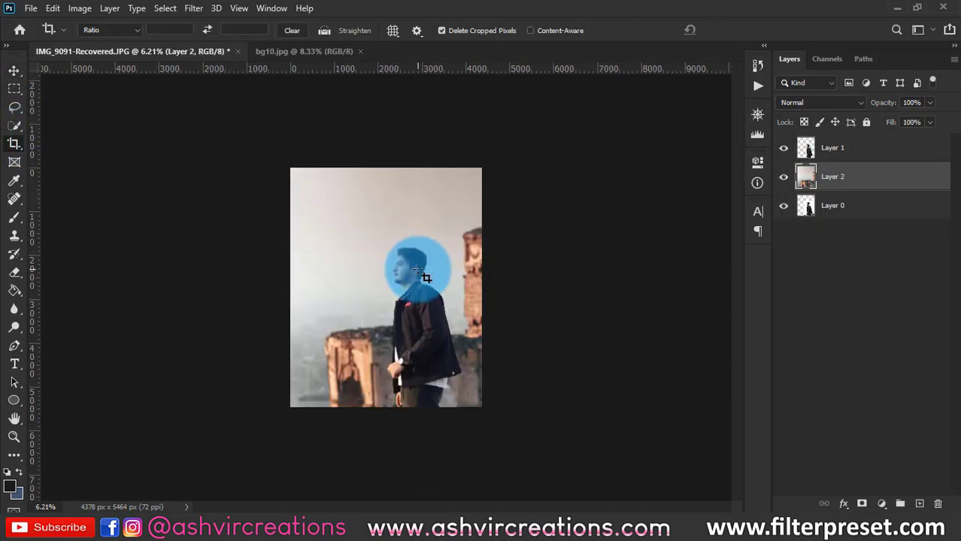
key(v)
scroll(477, 350, up, 7)
scroll(476, 346, down, 2)
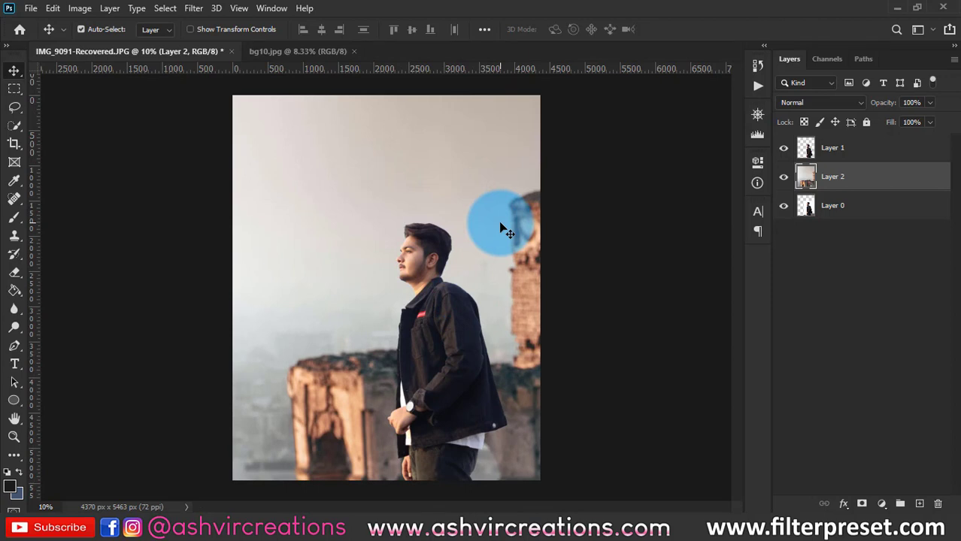
drag(498, 225, 478, 236)
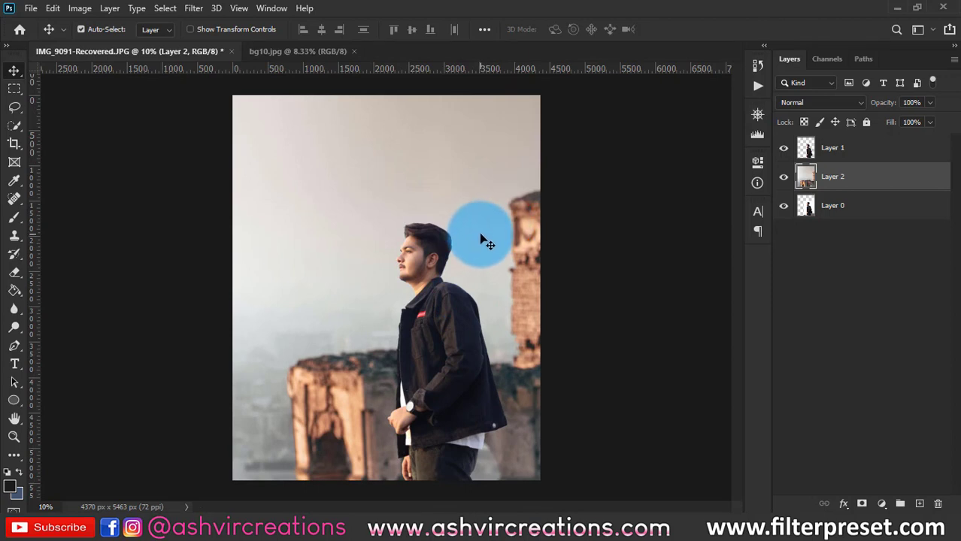
scroll(473, 224, down, 2)
scroll(468, 223, up, 3)
scroll(466, 221, down, 1)
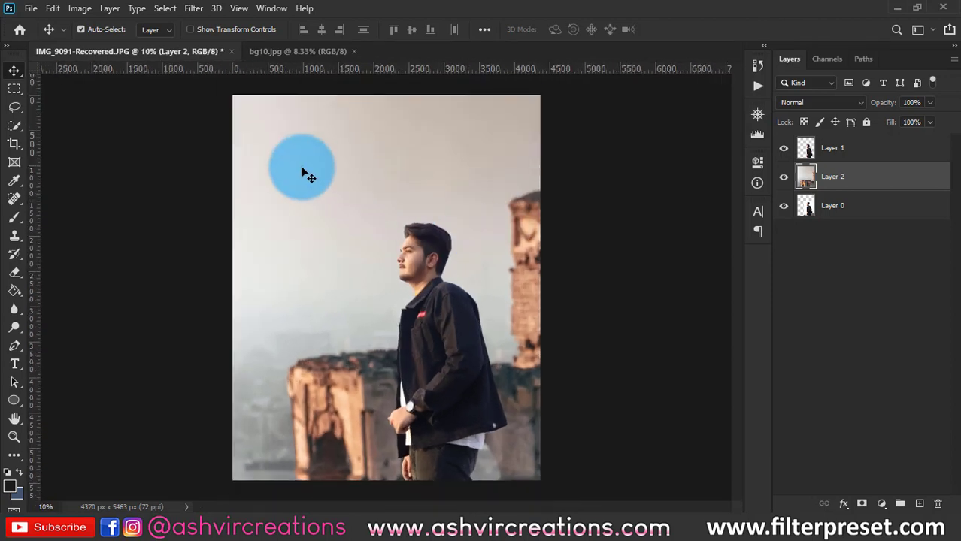
- Open dino.png and place the flying dinosaur in the portrait document's sky, just above the ruins layer
click(30, 9)
click(41, 35)
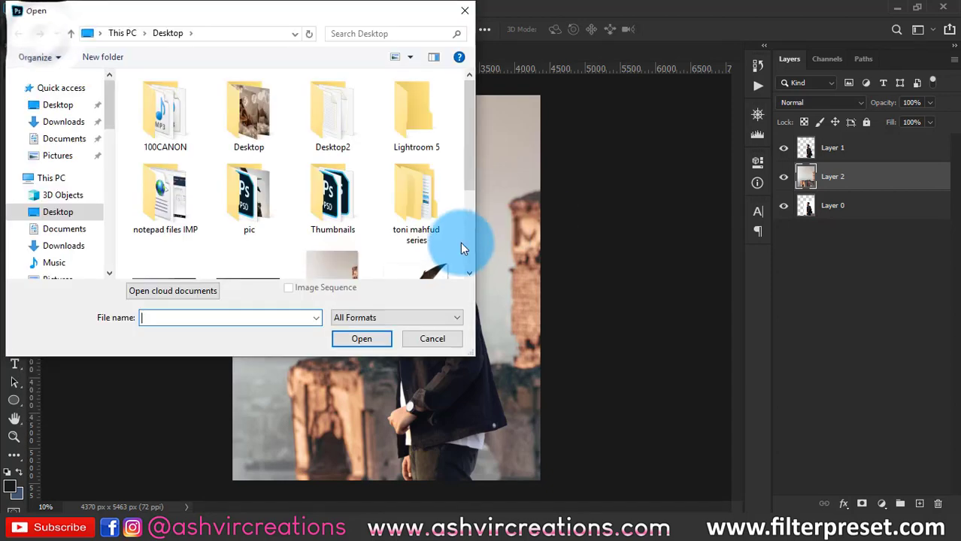
scroll(436, 269, down, 1)
double_click(416, 234)
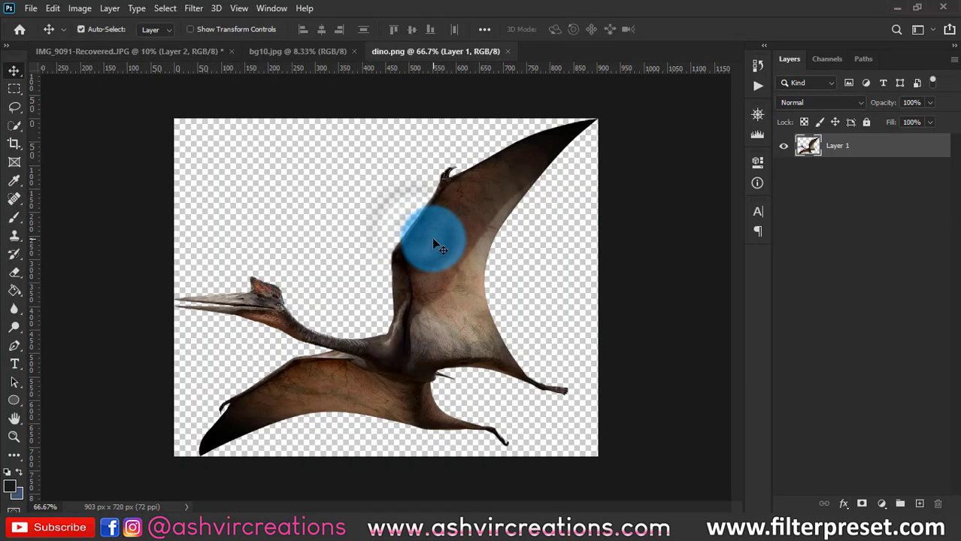
drag(434, 247, 361, 169)
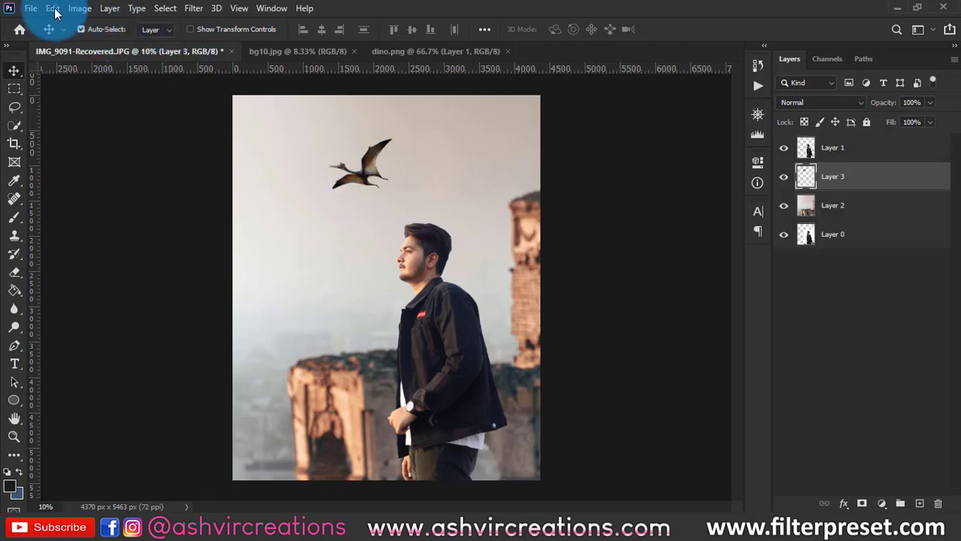
- Enlarge the dinosaur proportionally to about 279% and position it above the man's head, with its upper wing extending past the canvas
click(52, 8)
click(127, 318)
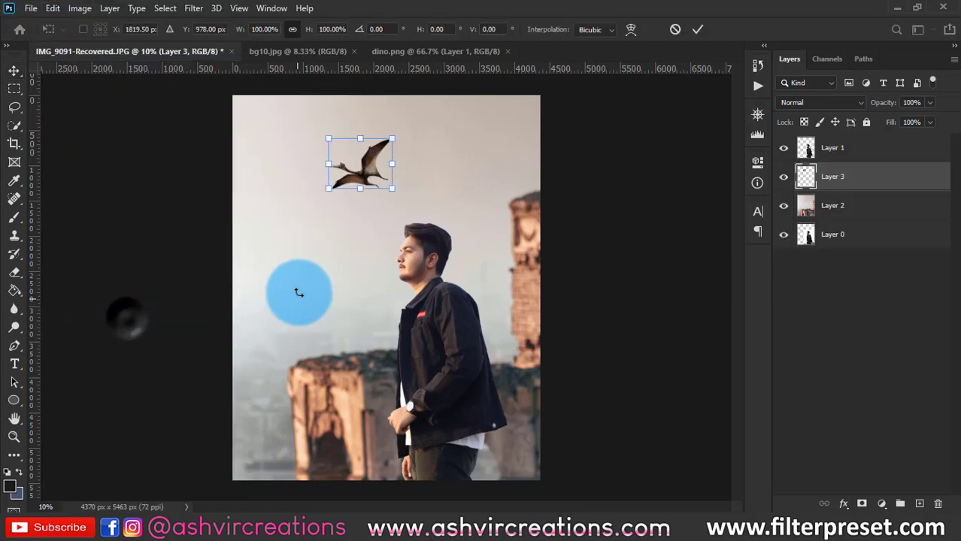
drag(391, 189, 445, 150)
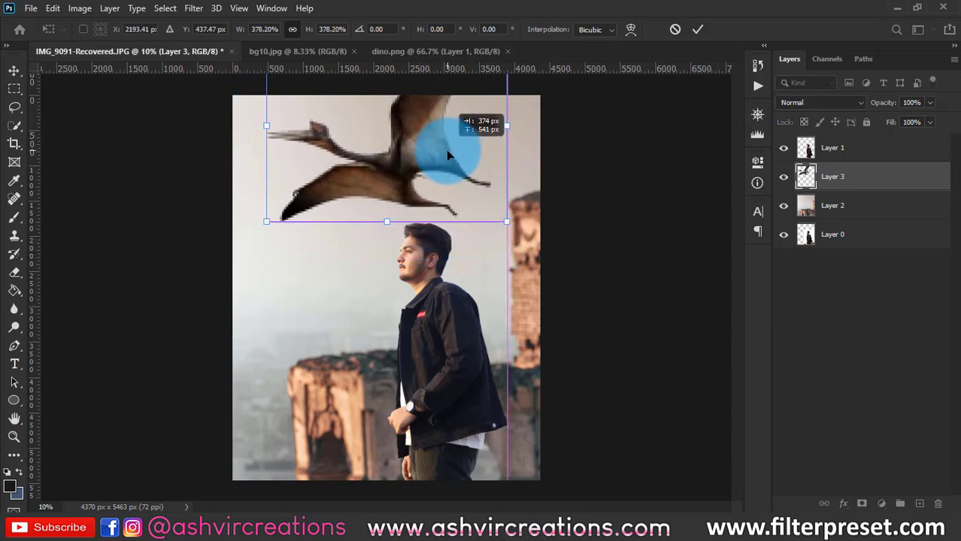
drag(500, 221, 479, 203)
drag(459, 136, 474, 216)
drag(444, 154, 430, 136)
drag(297, 78, 278, 72)
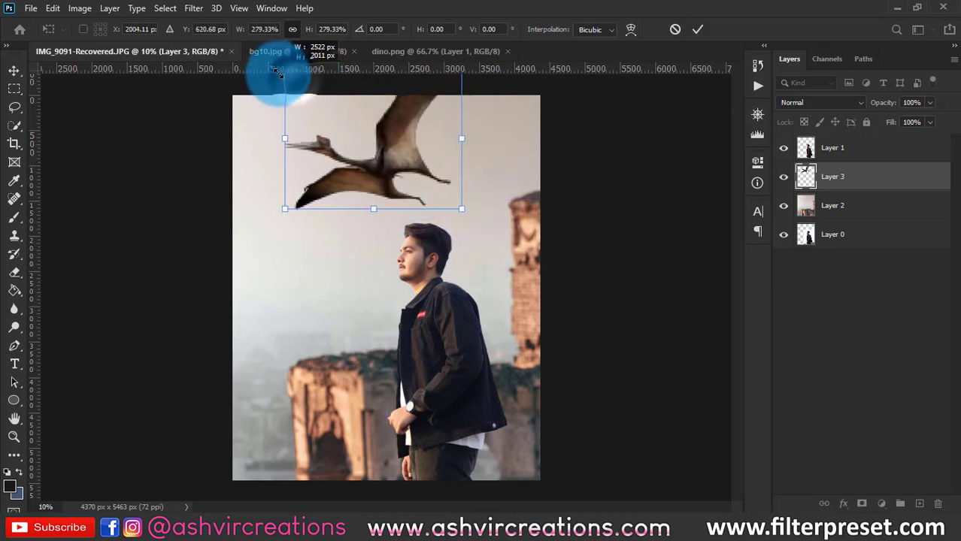
key(Return)
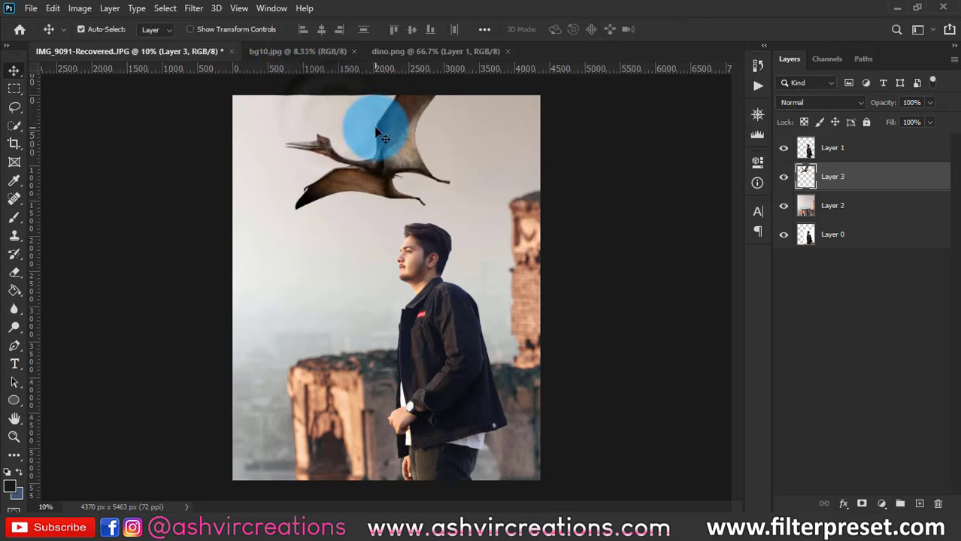
- Move the dinosaur slightly lower, closer to the man's head
scroll(375, 129, up, 1)
scroll(376, 129, down, 2)
mouse_move(401, 144)
mouse_down()
mouse_move(408, 137)
mouse_move(405, 154)
mouse_up()
scroll(401, 137, up, 1)
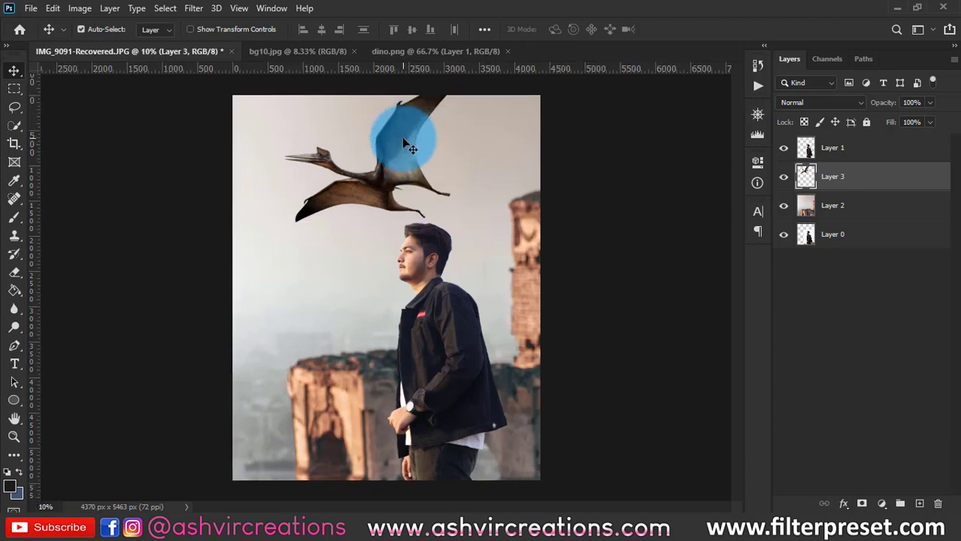
- Scale the dinosaur down to about 87% and reposition it slightly lower and to the right over the man
key(ctrl+t)
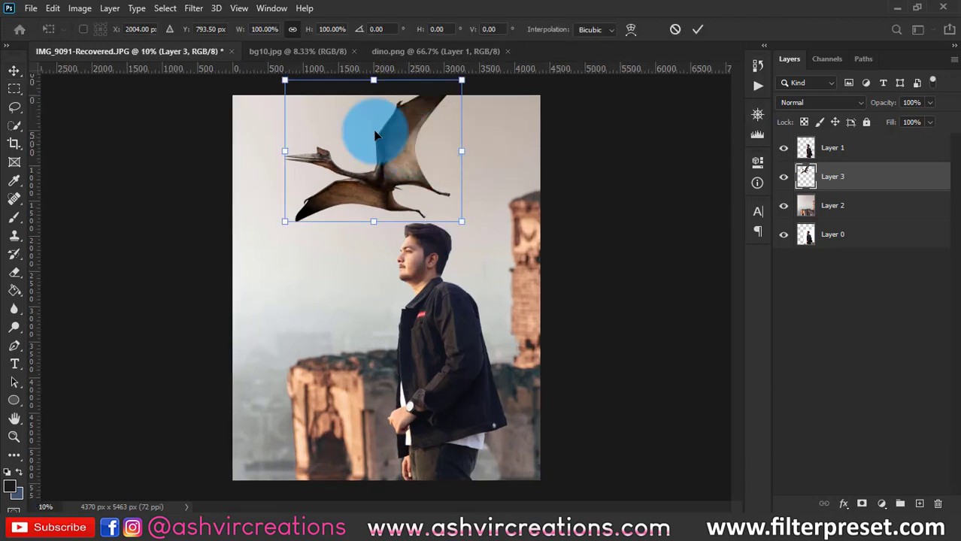
mouse_move(450, 214)
mouse_down()
mouse_move(433, 195)
mouse_move(436, 203)
mouse_up()
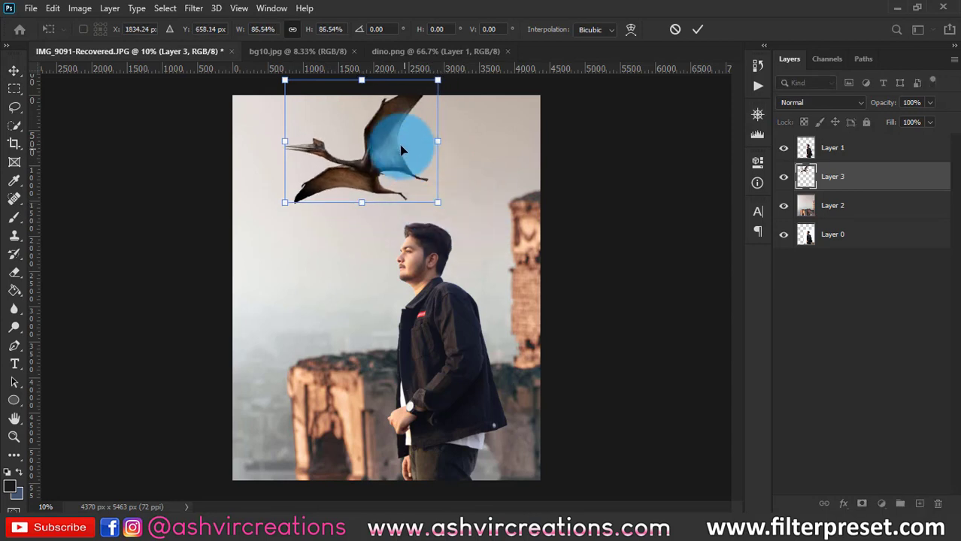
drag(397, 109, 412, 130)
key(Return)
scroll(412, 130, down, 4)
scroll(412, 127, up, 3)
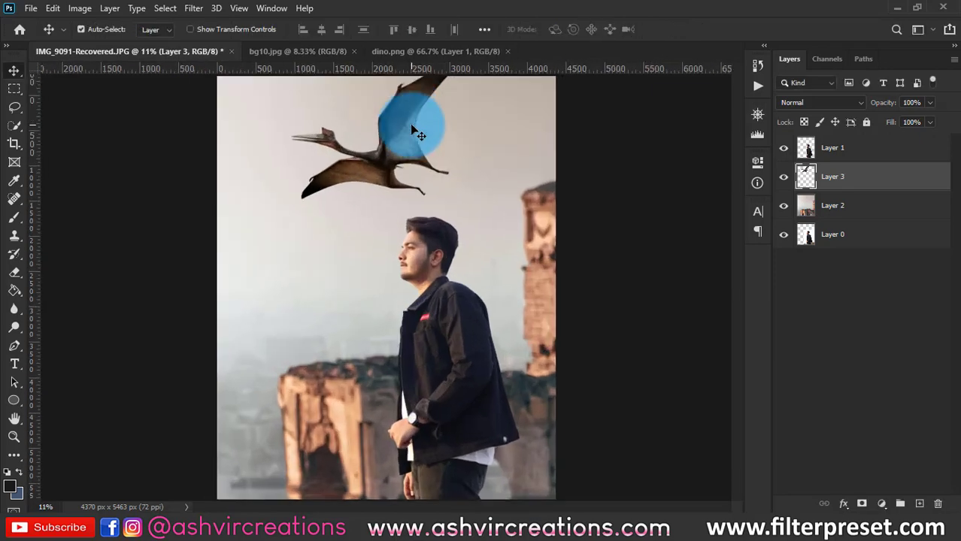
scroll(403, 138, up, 2)
scroll(437, 171, down, 1)
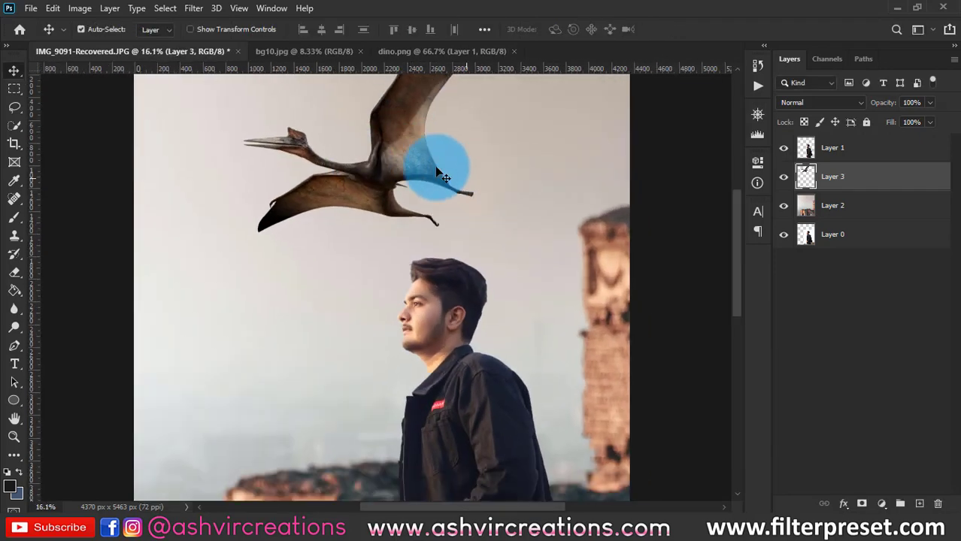
scroll(403, 174, down, 2)
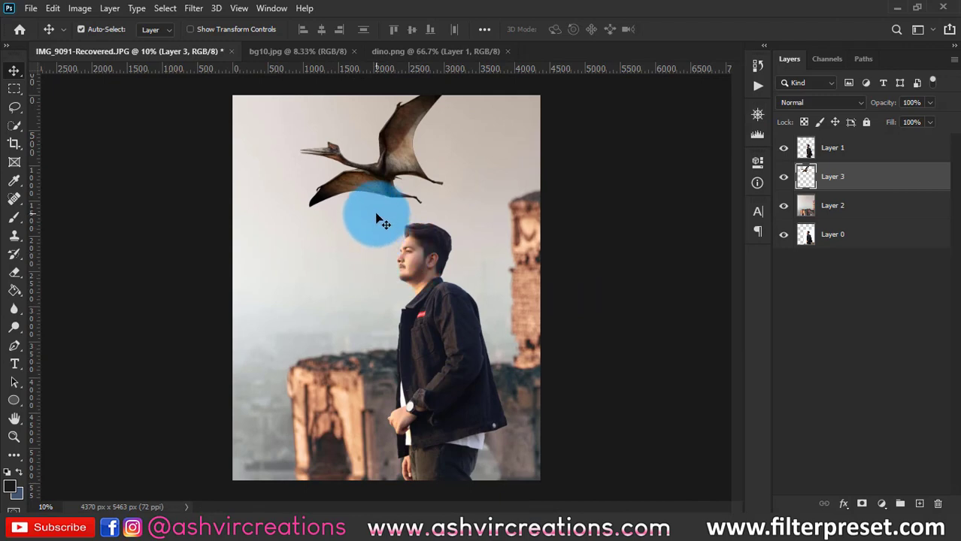
- Examine the dinosaur's shading and edges against the sky and the man, up close and in the full composition
scroll(530, 216, up, 2)
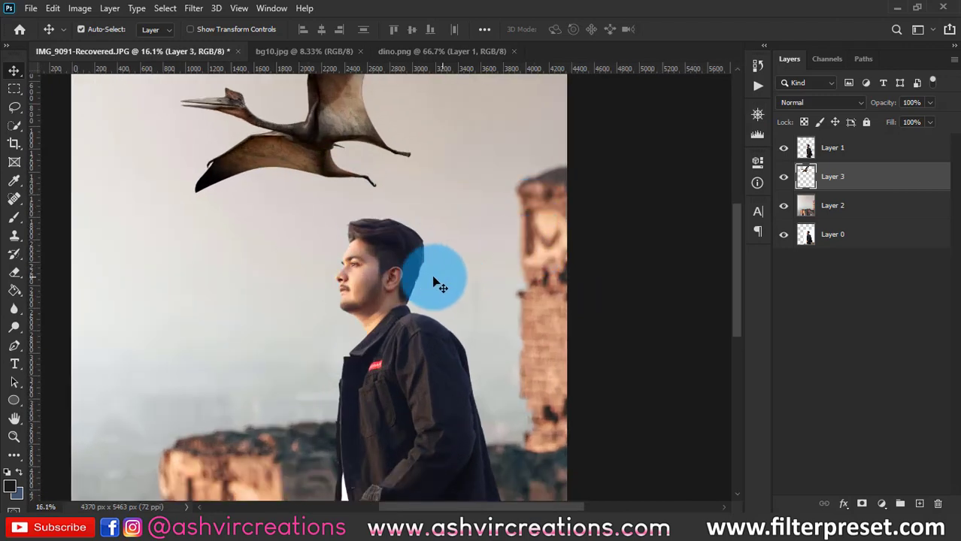
scroll(406, 208, down, 2)
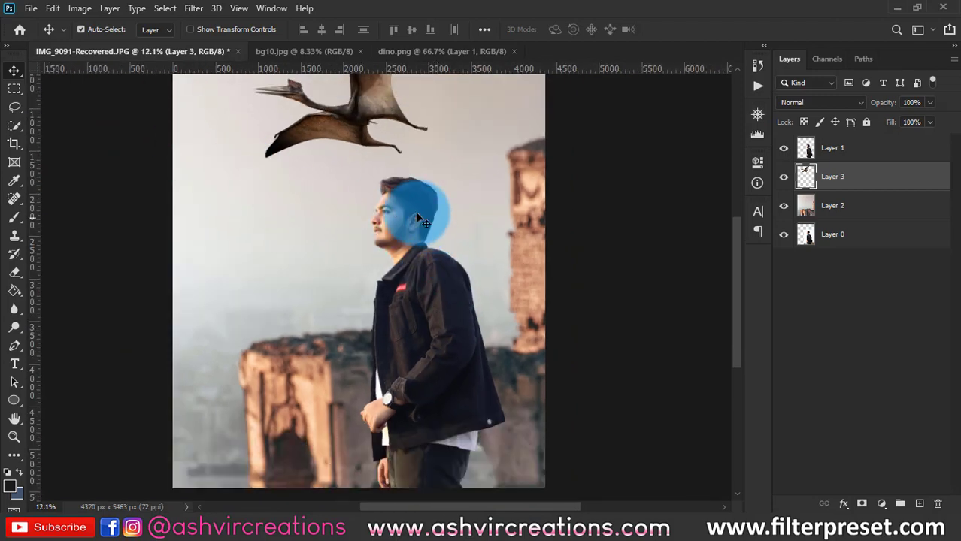
scroll(421, 218, up, 2)
scroll(229, 196, down, 1)
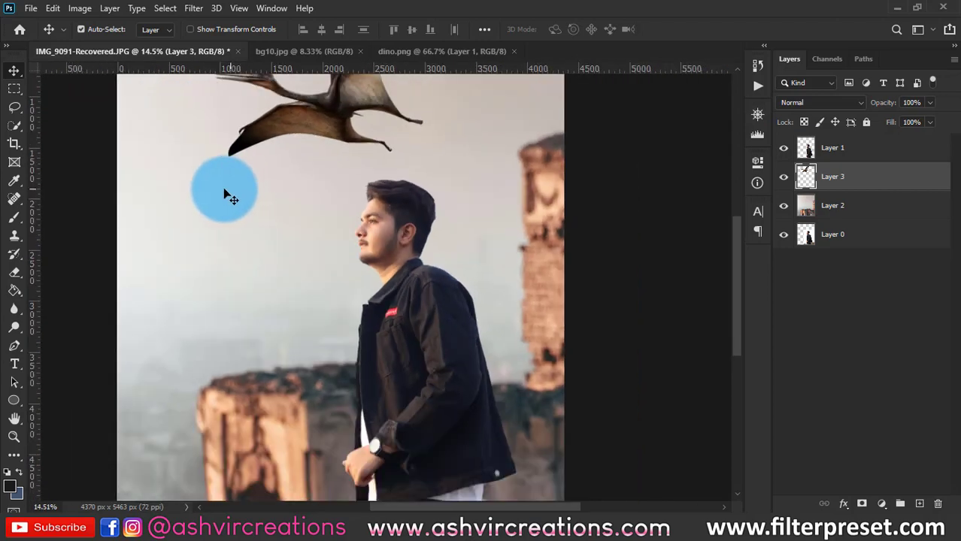
scroll(160, 180, down, 1)
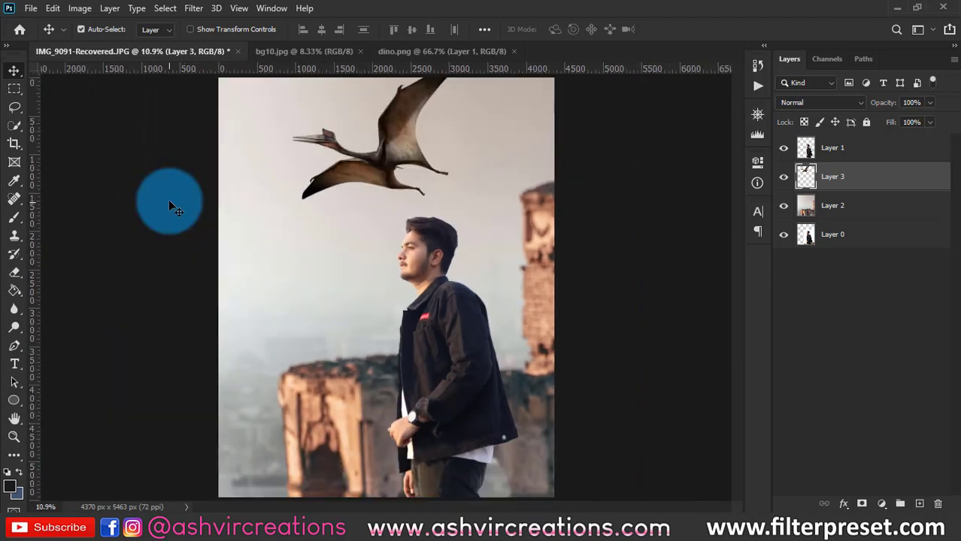
scroll(306, 150, up, 3)
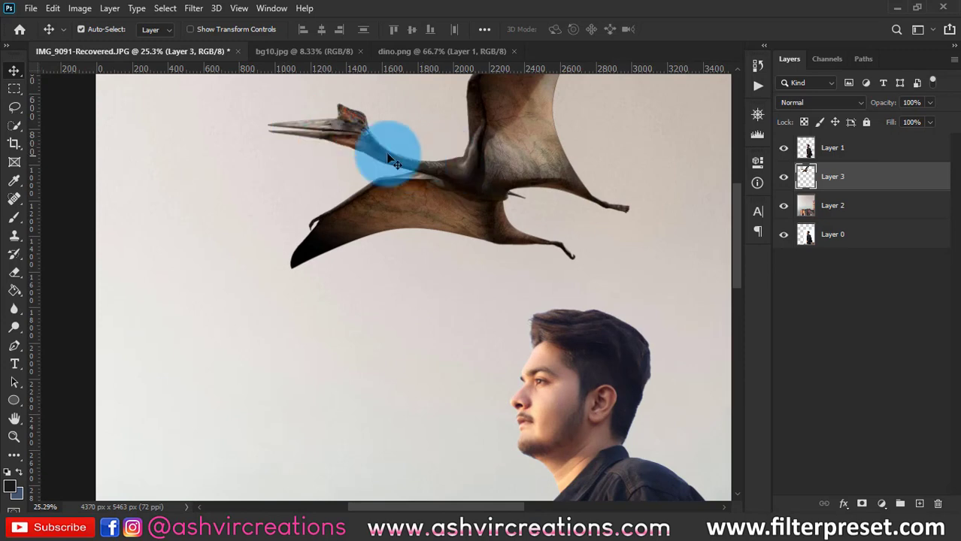
click(458, 197)
scroll(444, 200, down, 3)
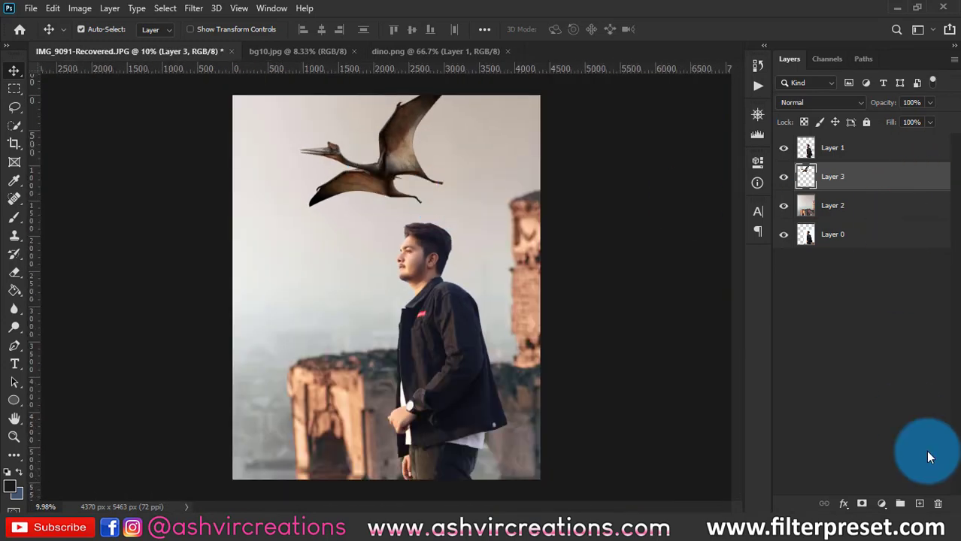
- Add a new empty layer above the dinosaur layer and clip it to the dinosaur
click(919, 503)
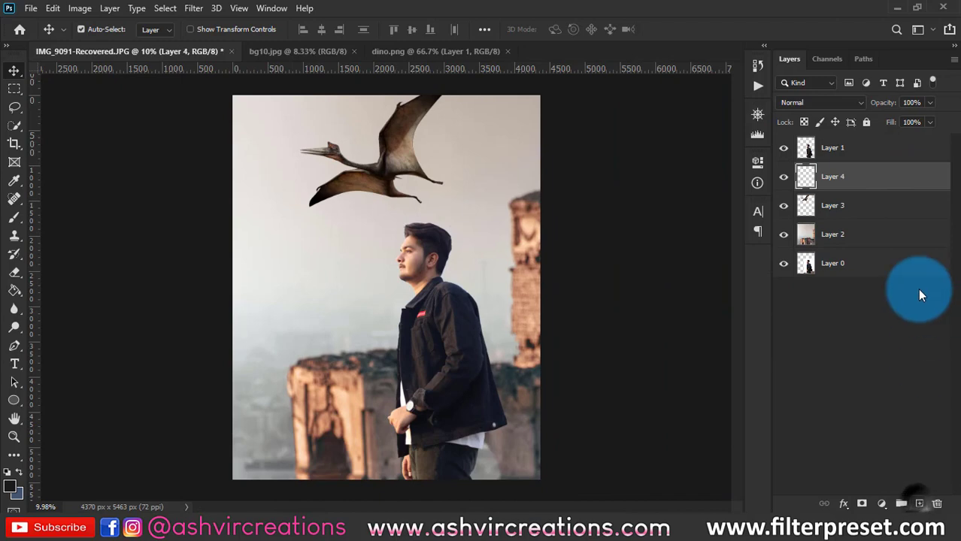
right_click(854, 182)
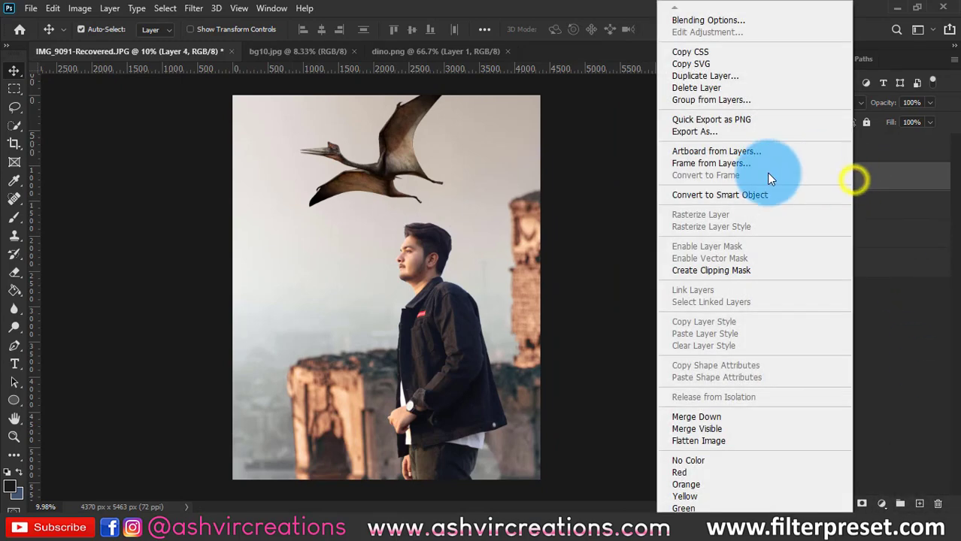
click(722, 274)
- Paint a soft peach light over the dinosaur's lower wing on the clipped layer with a 1500 px brush
click(14, 218)
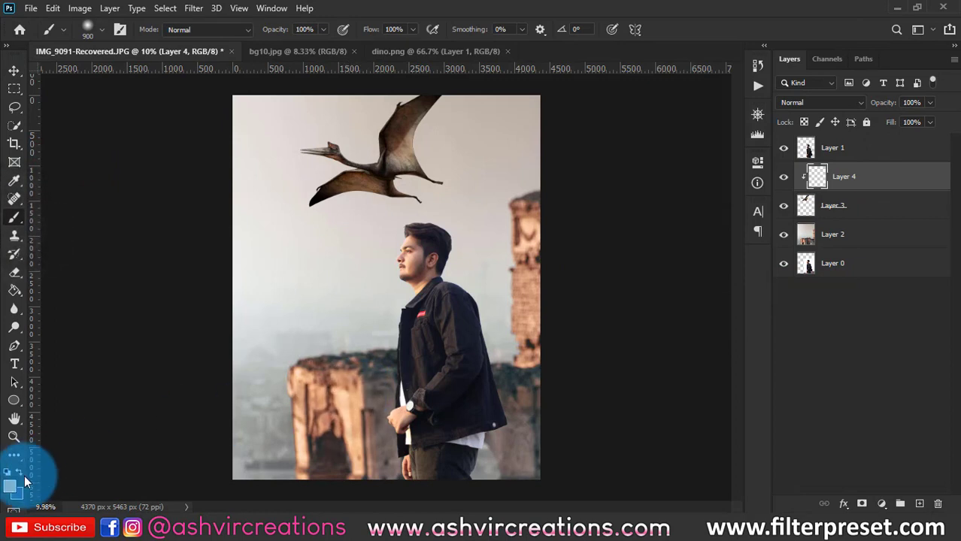
key(bracketright)
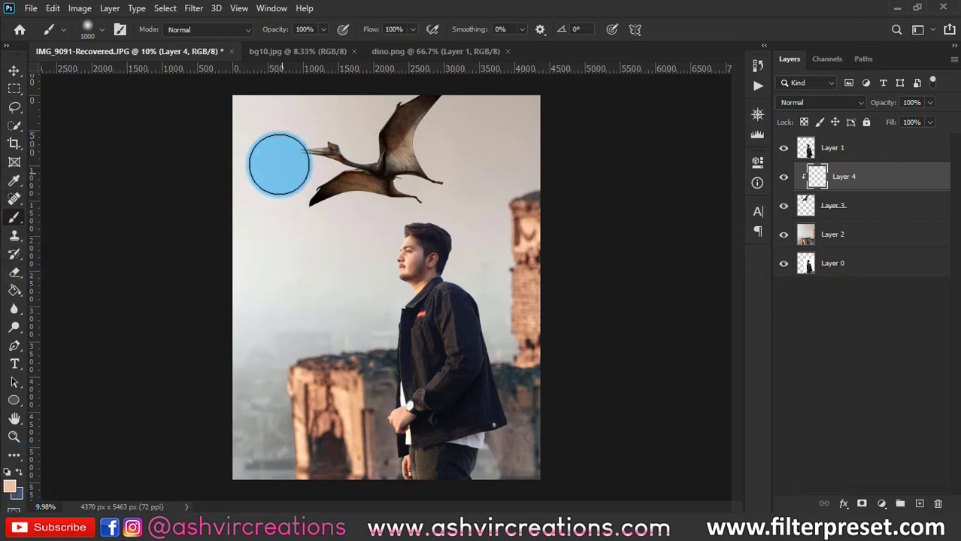
key(bracketright)
key(bracketright)
key(bracketright)
key(bracketright)
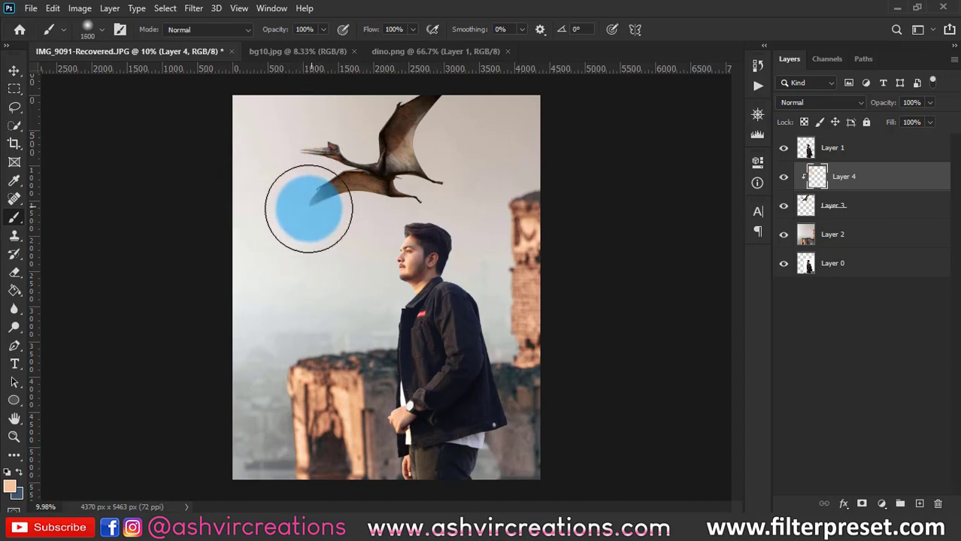
click(324, 222)
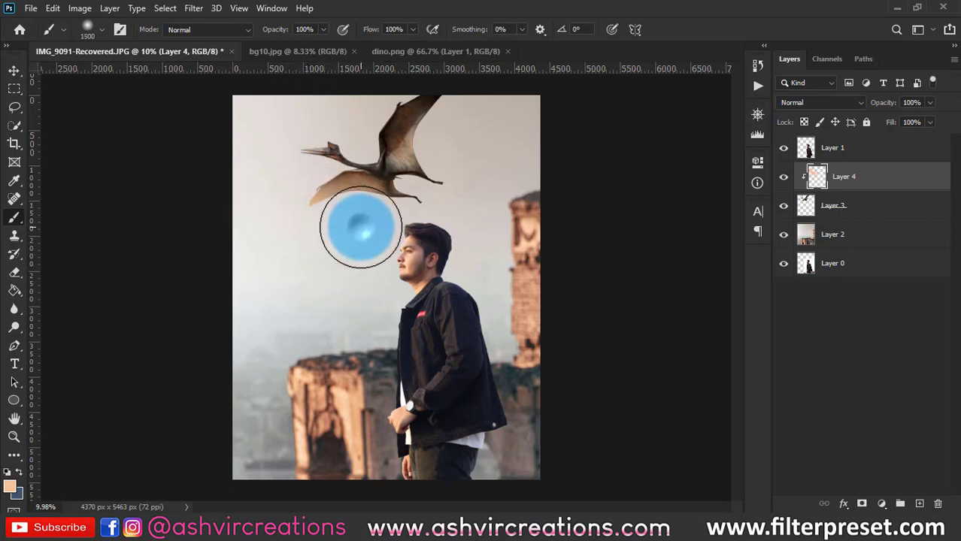
- Extend the peach light over the dinosaur's head and upper wing, varying the brush size between 900 and 1300 px
key(bracketleft)
key(bracketleft)
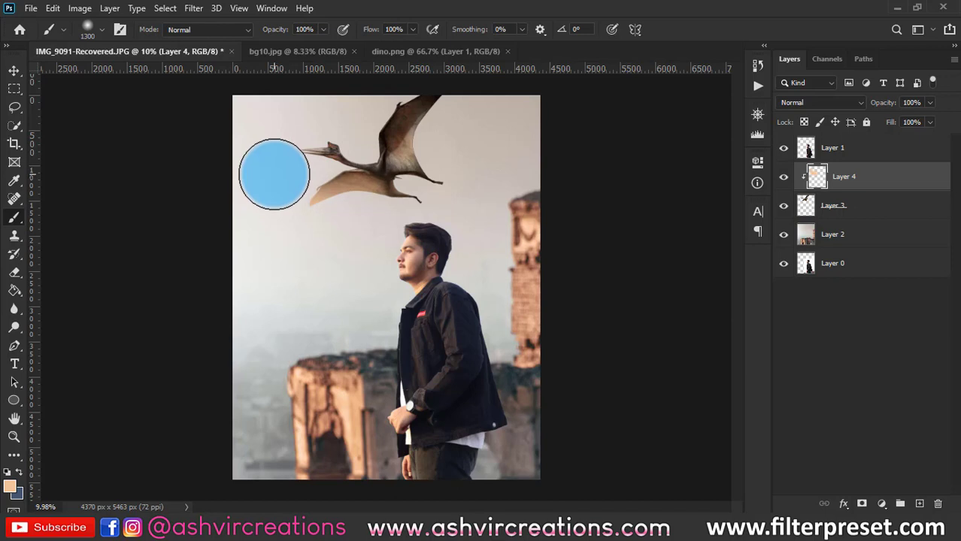
key(bracketleft)
key(bracketleft)
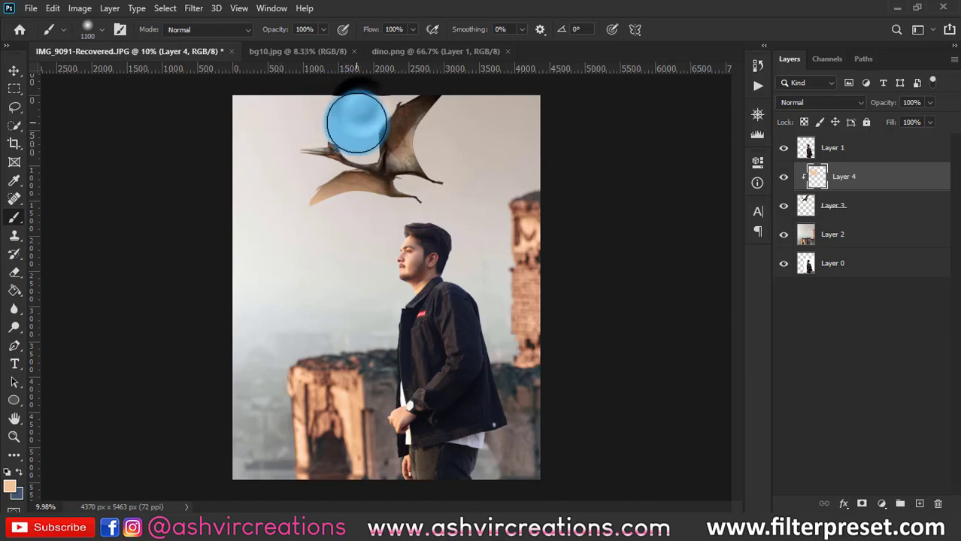
key(bracketleft)
key(bracketleft)
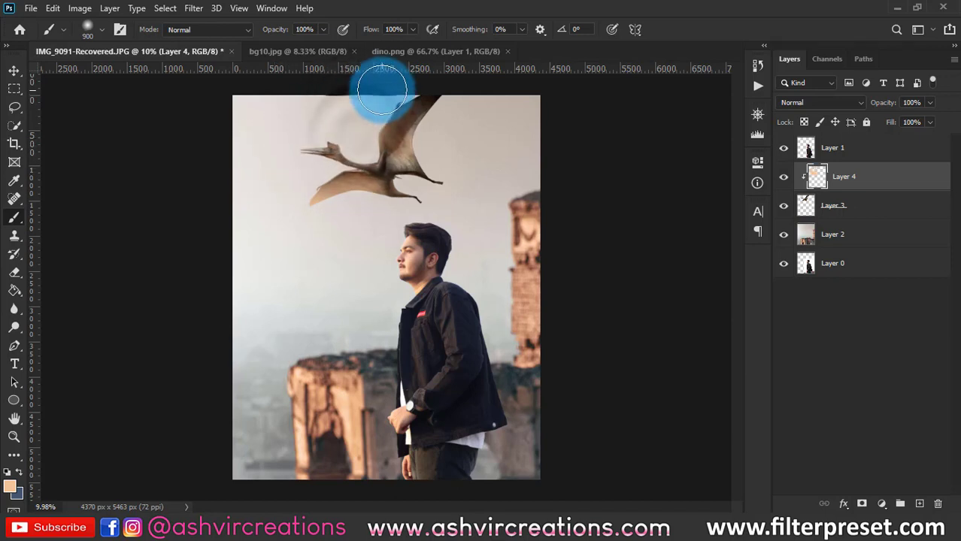
key(bracketright)
key(bracketright)
key(bracketright)
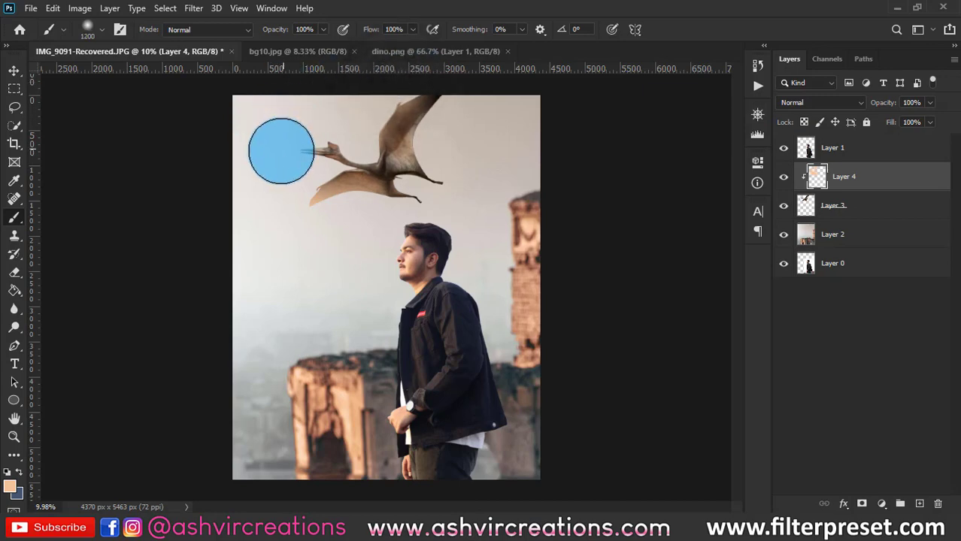
- Set the clipped paint layer's blend mode to Lighten and compare the dinosaur with the layer hidden and shown
scroll(303, 208, up, 3)
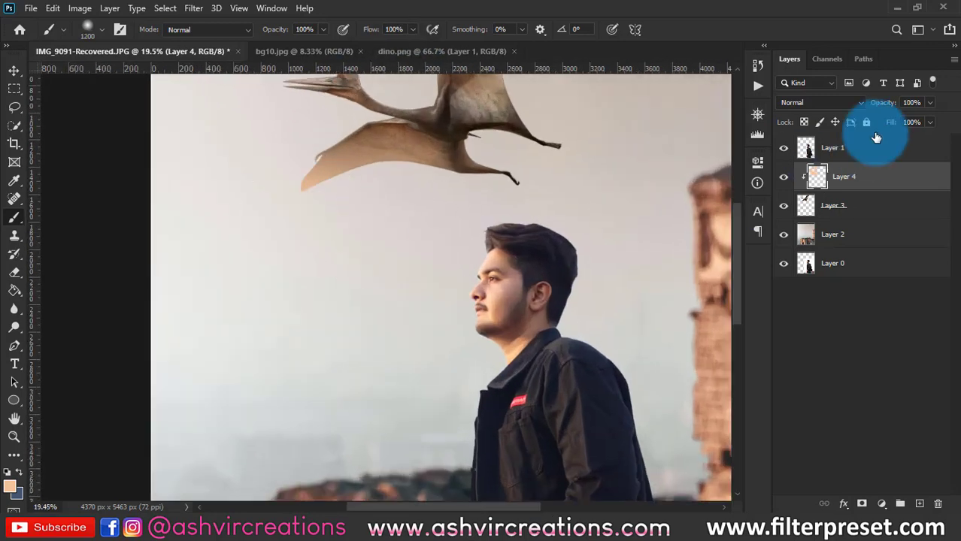
click(808, 102)
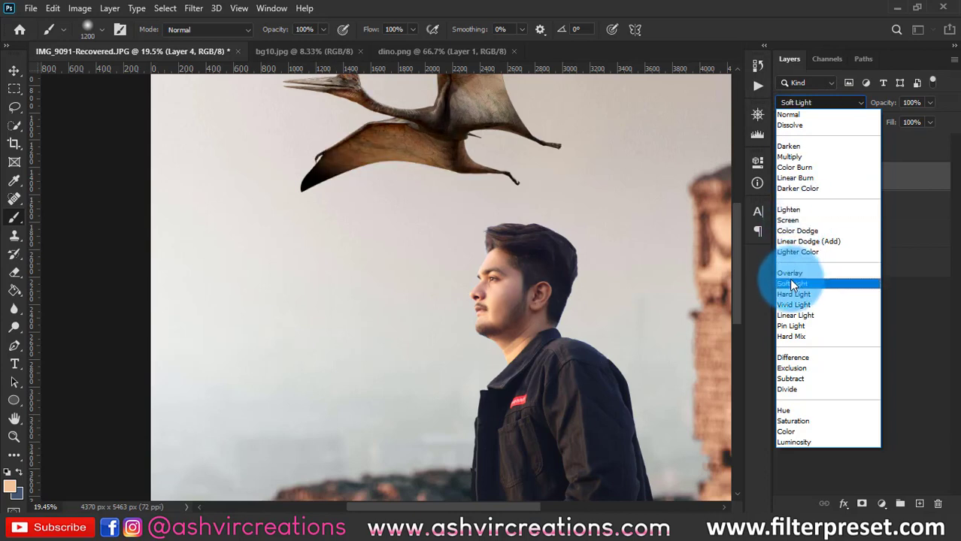
click(791, 210)
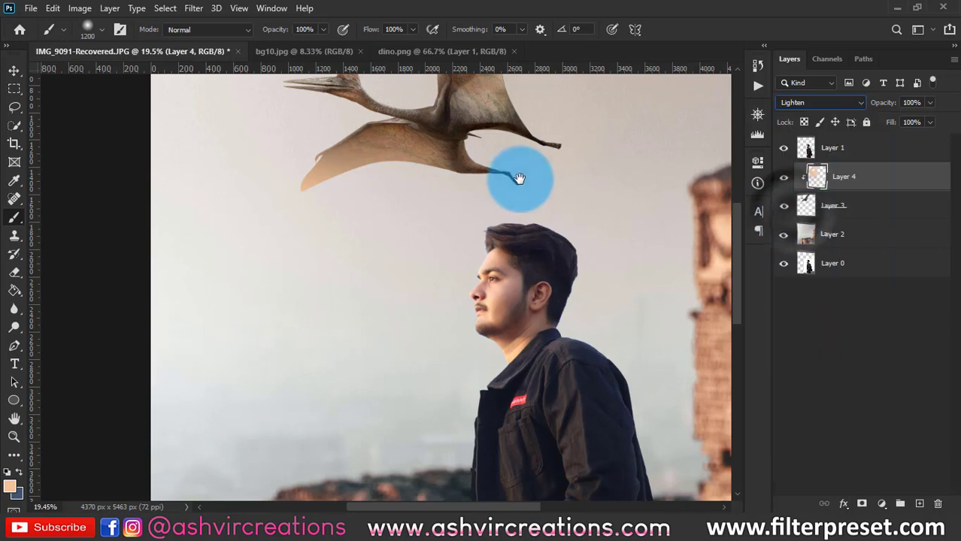
drag(515, 171, 515, 262)
click(785, 178)
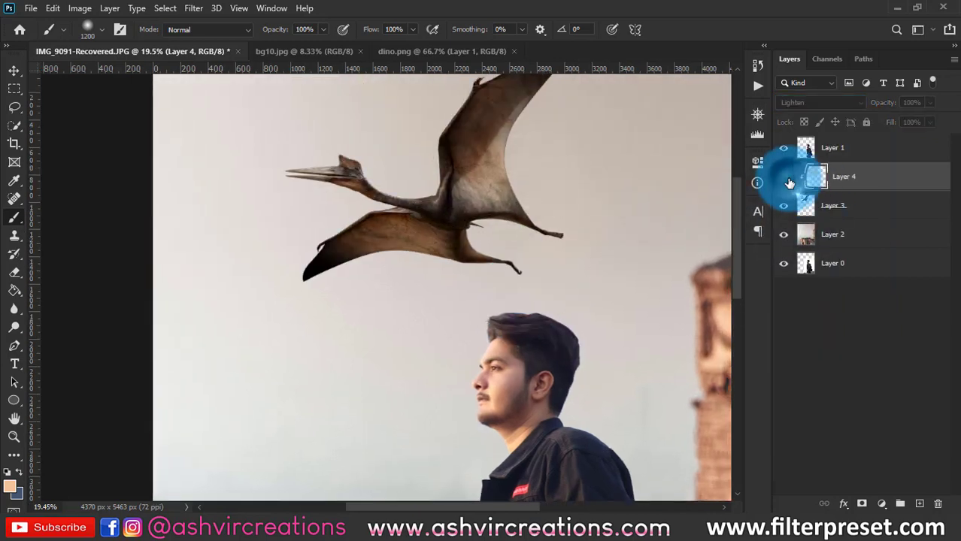
click(785, 179)
click(785, 179)
click(786, 179)
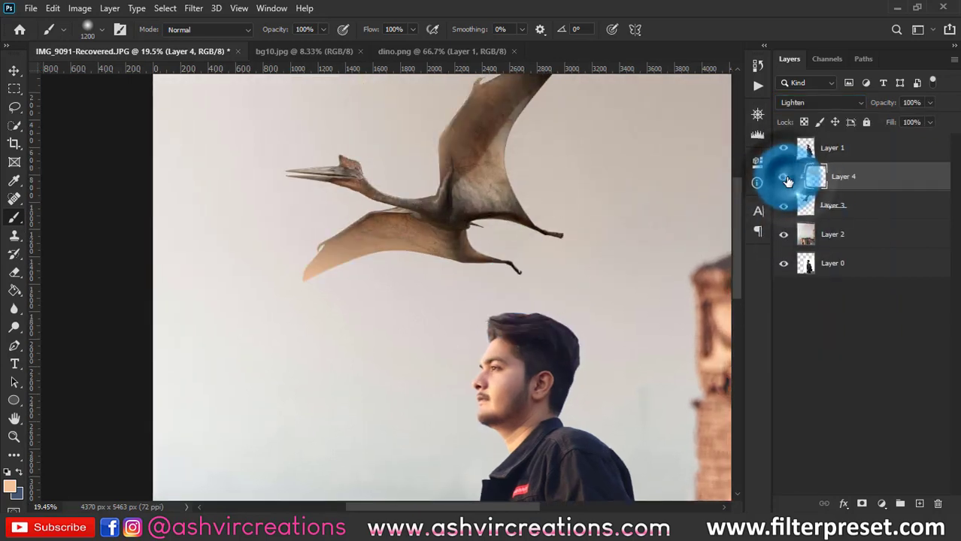
- Set the Eraser to 22% opacity and 1000 px and soften the peach light at the dinosaur's lower wing tip
scroll(263, 175, down, 2)
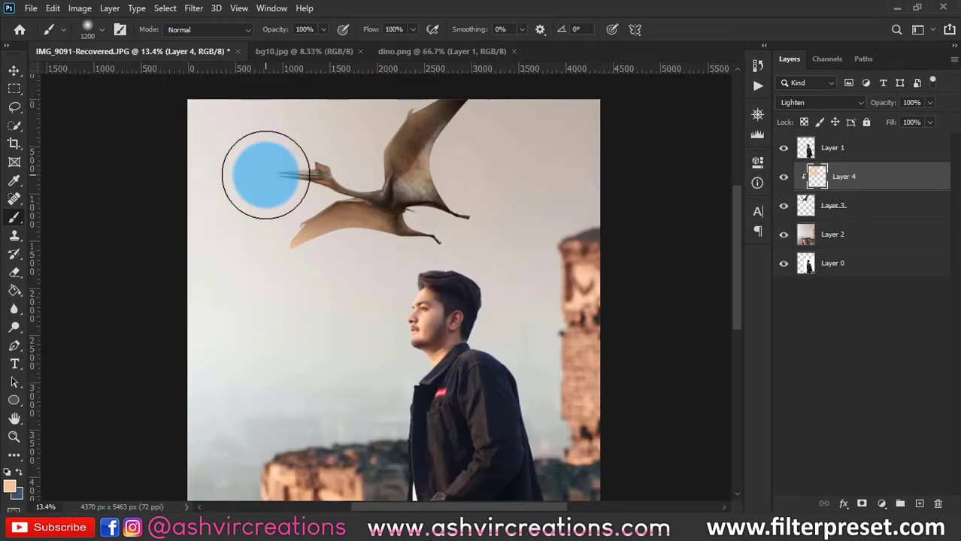
click(14, 272)
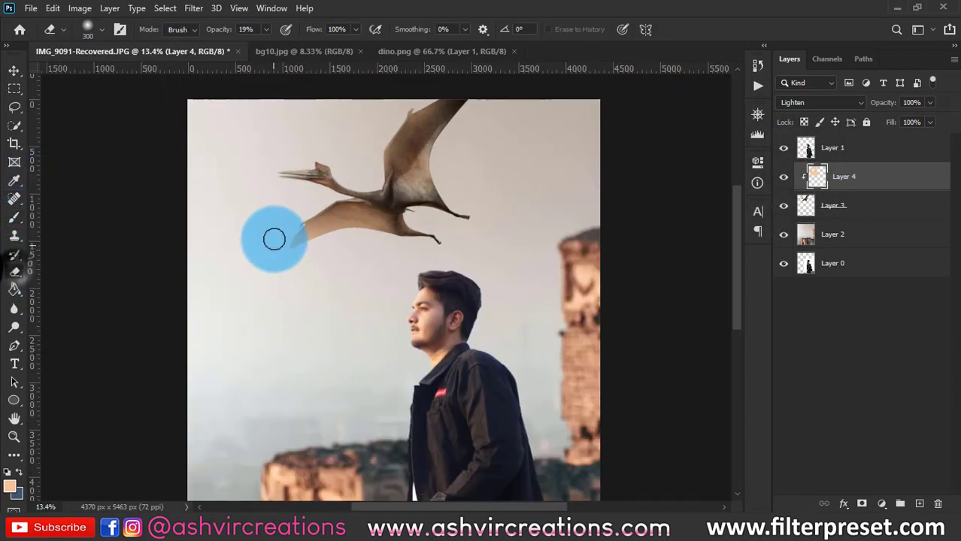
scroll(328, 217, up, 5)
right_click(333, 216)
double_click(398, 389)
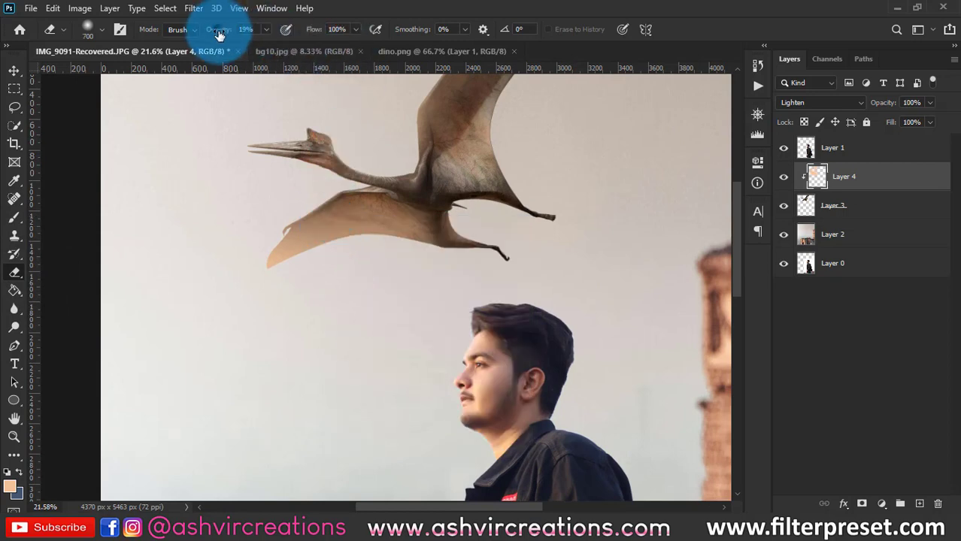
key(bracketright)
key(bracketright)
key(bracketright)
click(284, 247)
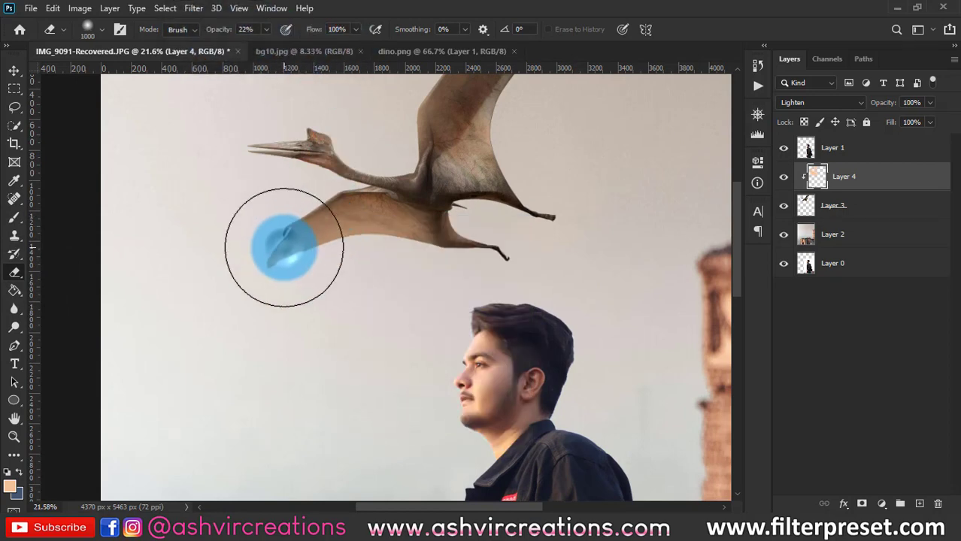
- Refine the softened light on the lower wing with the Eraser at 700 px and check the paint layer's visibility
scroll(292, 241, up, 4)
scroll(294, 240, up, 1)
key(bracketleft)
key(bracketleft)
key(bracketleft)
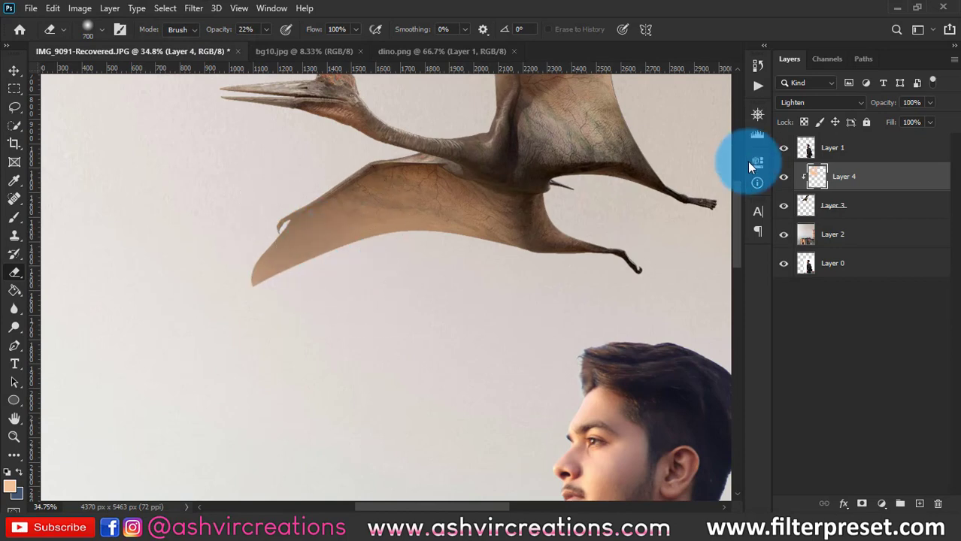
click(782, 179)
scroll(269, 246, down, 5)
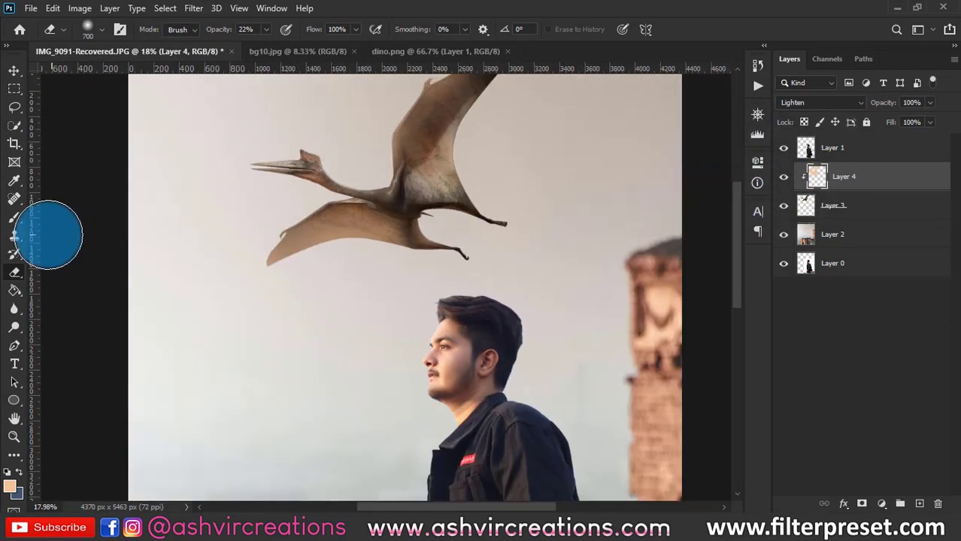
- Repaint the peach light along the dinosaur's lower wing tip, reducing the brush to 500 px
click(14, 217)
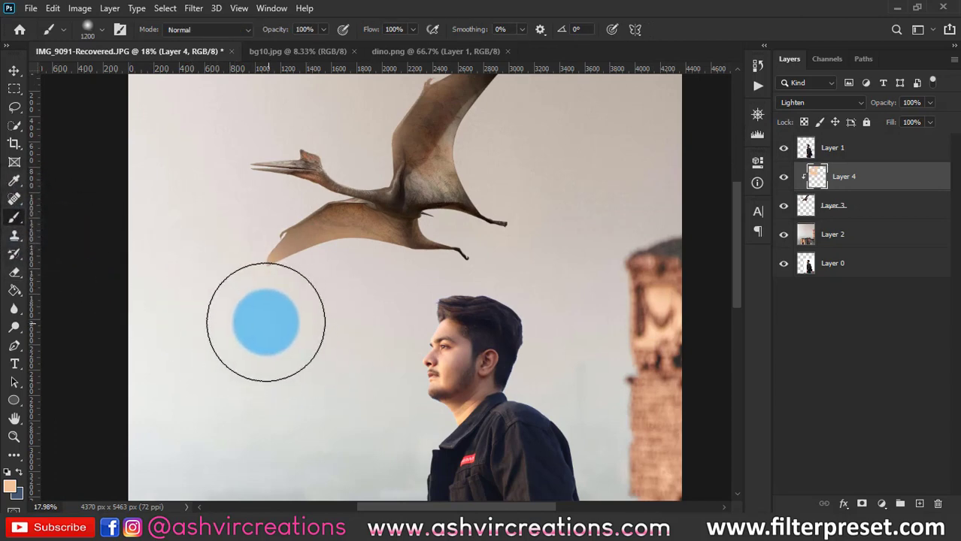
key(bracketleft)
key(bracketleft)
key(bracketleft)
key(bracketleft)
key(bracketleft)
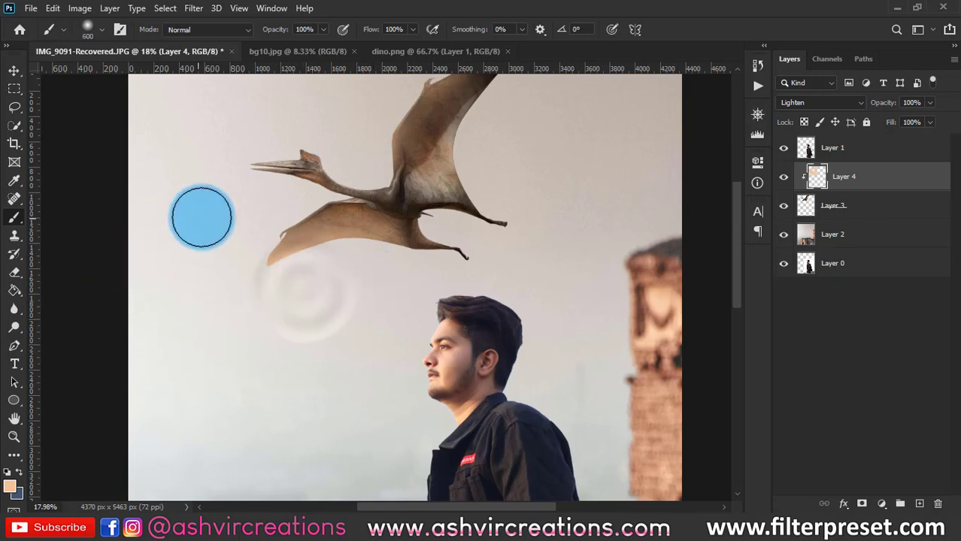
key(bracketleft)
- Compare the dinosaur with the paint layer hidden and shown, and examine the light on its wings and head up close
scroll(212, 241, down, 4)
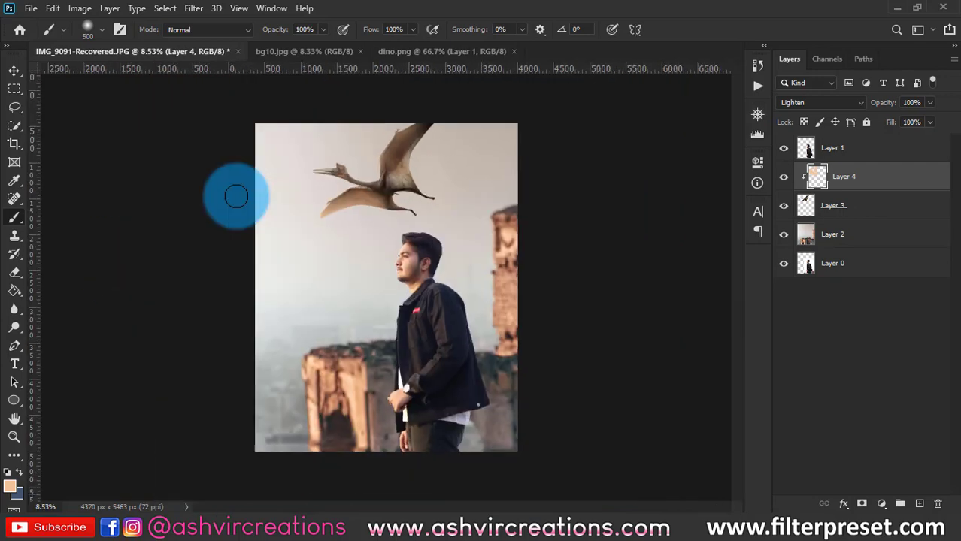
scroll(317, 179, up, 2)
key(v)
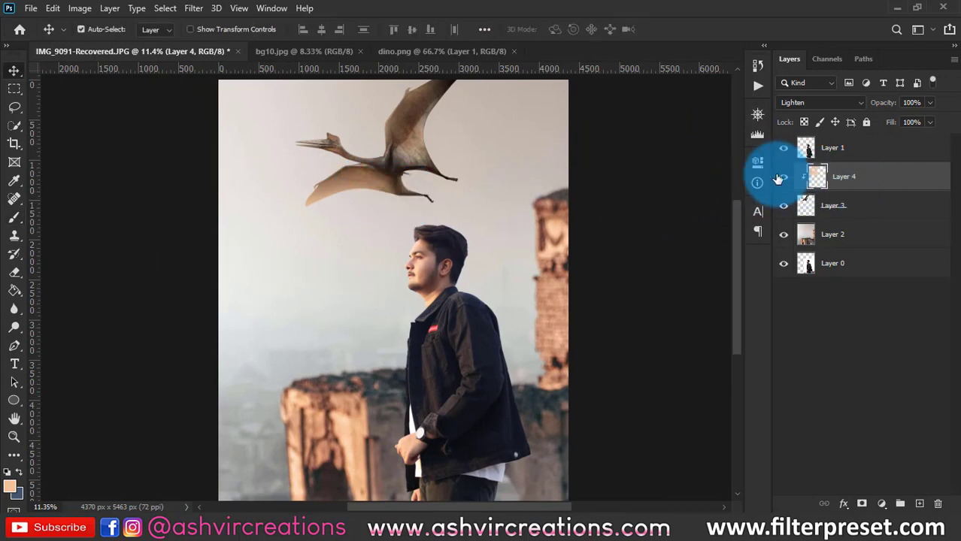
click(783, 176)
click(784, 176)
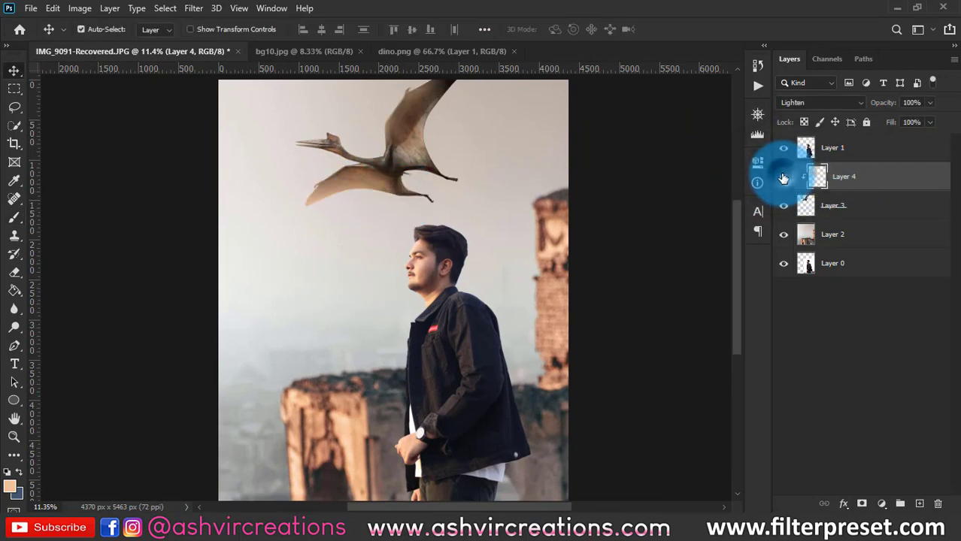
scroll(316, 128, up, 3)
scroll(316, 128, up, 2)
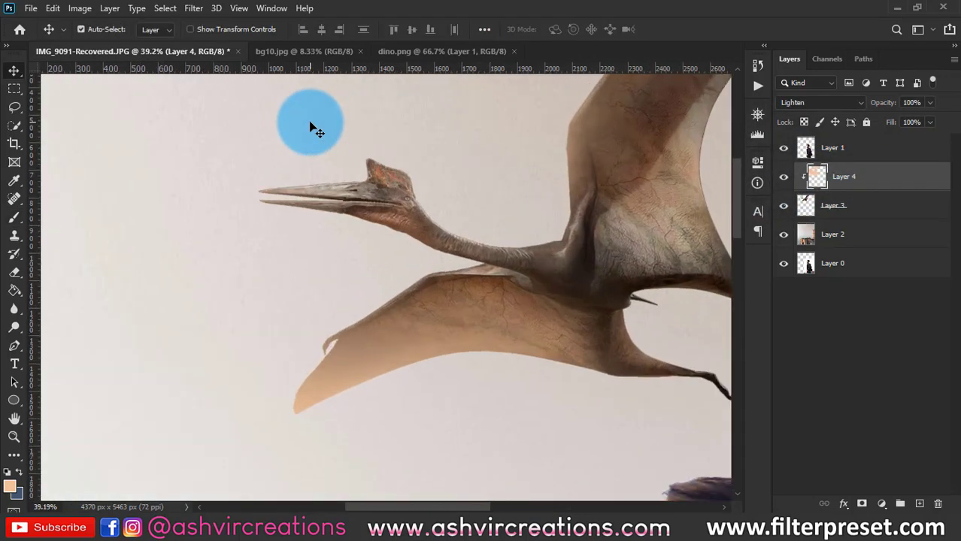
scroll(315, 128, down, 5)
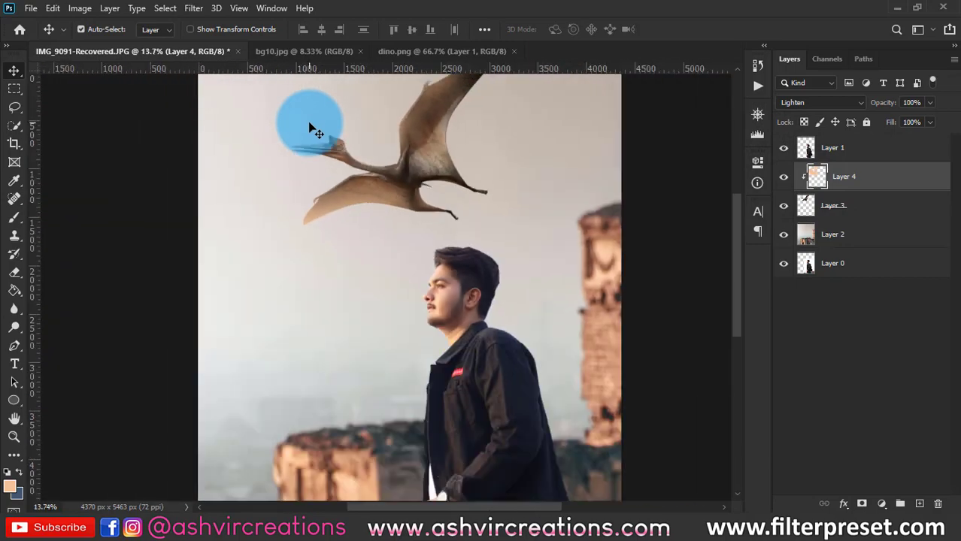
scroll(316, 128, up, 1)
scroll(314, 128, down, 1)
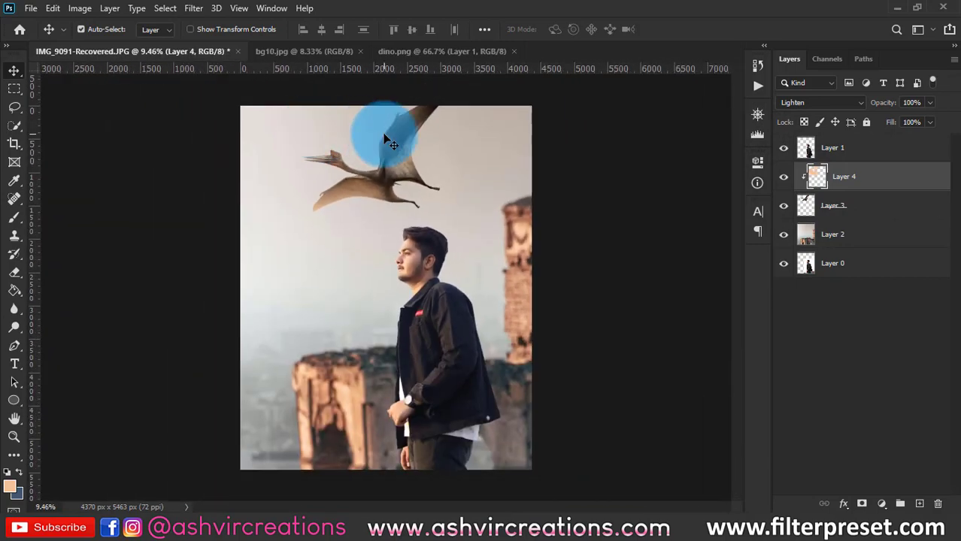
- Scale the dinosaur and its clipped paint layer together to 104.70% in the sky above the man
scroll(384, 137, down, 1)
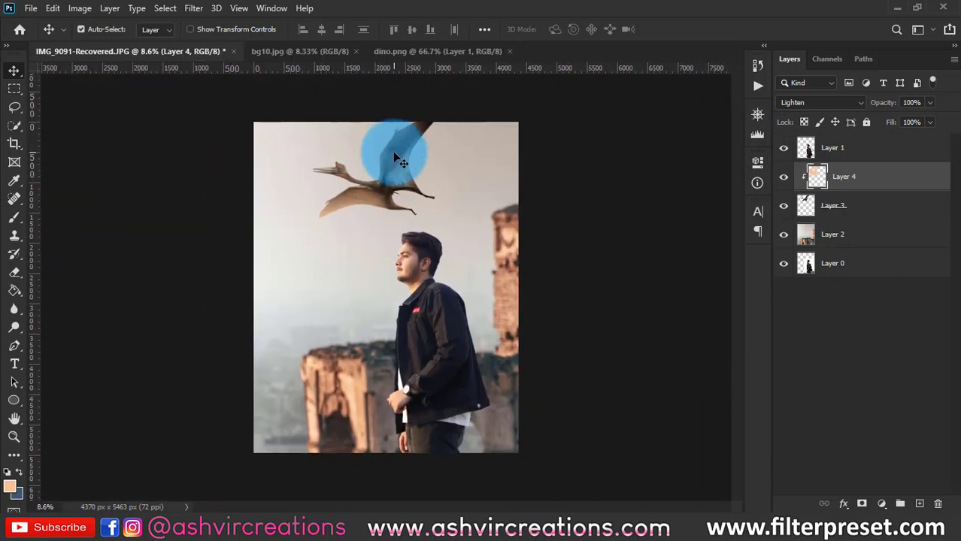
ctrl+click(842, 214)
key(ctrl+t)
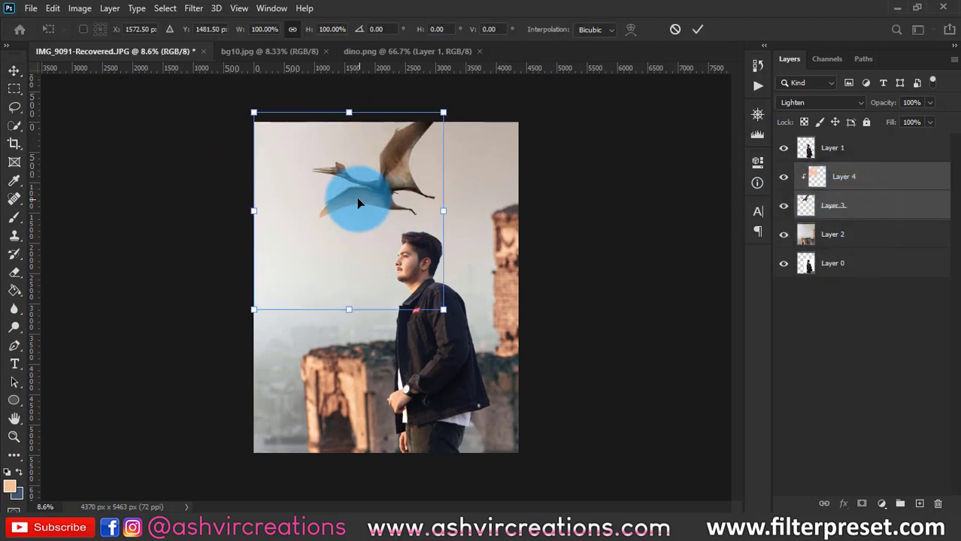
drag(253, 309, 242, 316)
scroll(355, 178, up, 3)
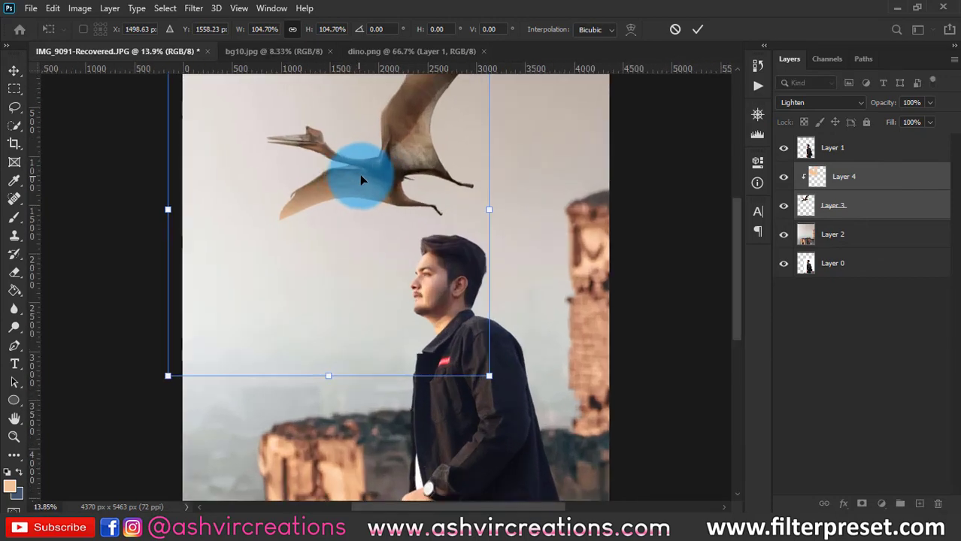
key(Return)
scroll(376, 153, down, 3)
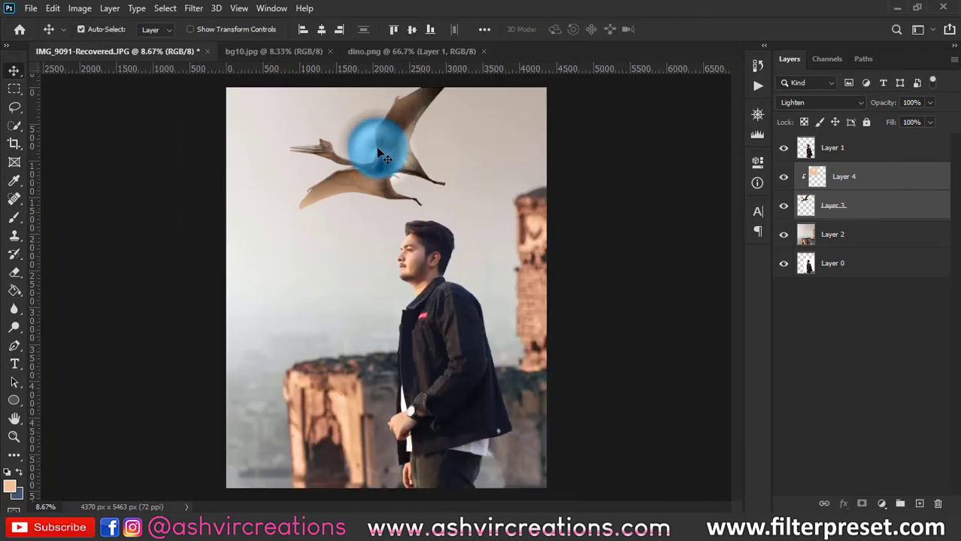
scroll(384, 156, up, 1)
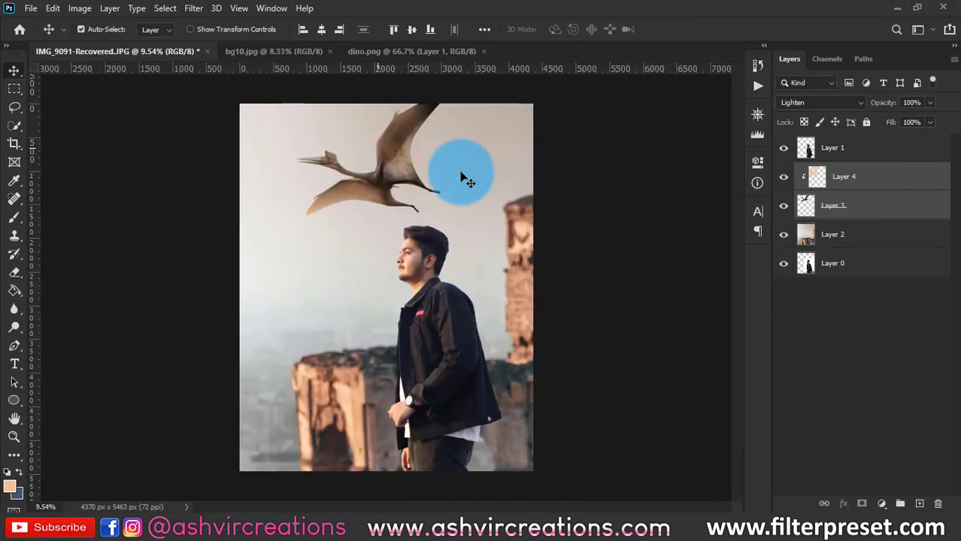
- Merge Layer 1, Layer 4, Layer 3 and Layer 2 into one layer, leaving out Layer 0
click(861, 232)
click(858, 150)
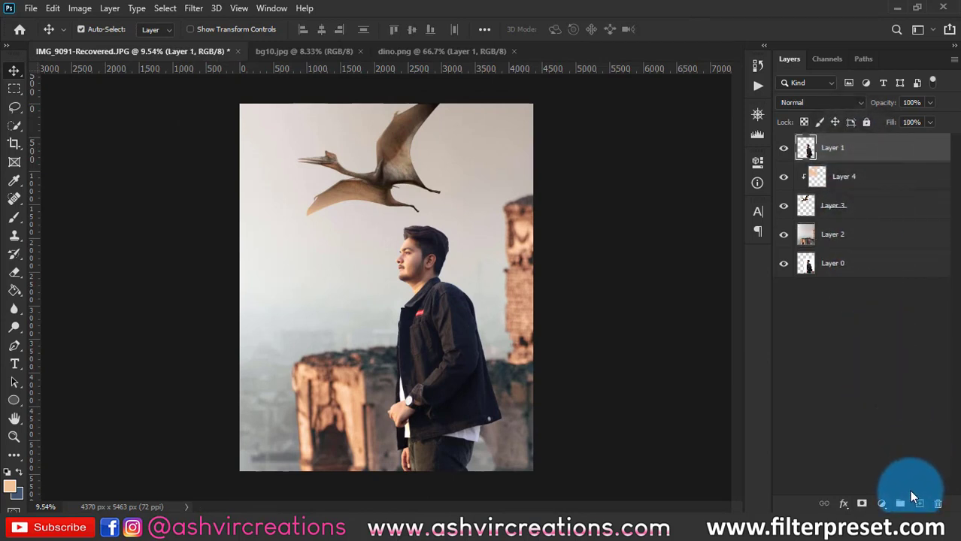
ctrl+click(865, 237)
right_click(866, 234)
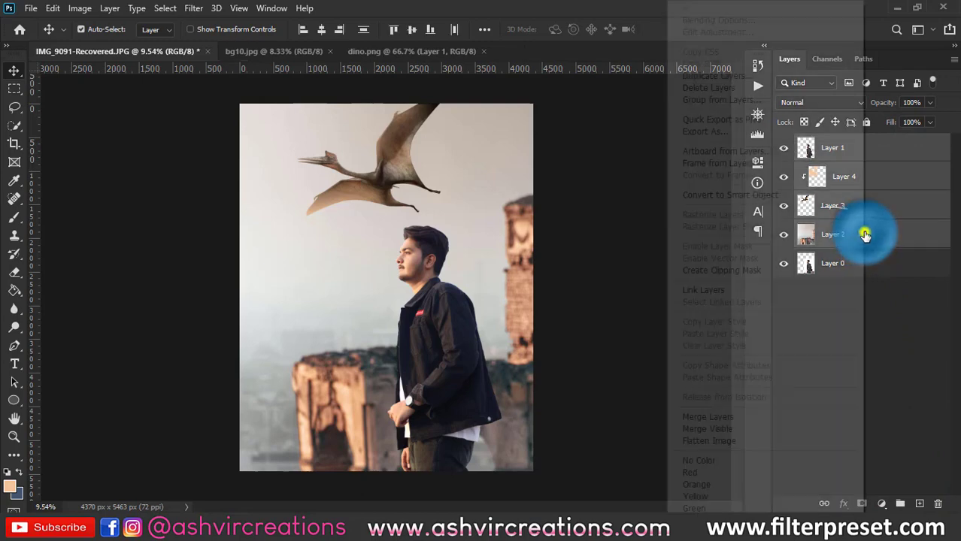
click(908, 247)
right_click(838, 227)
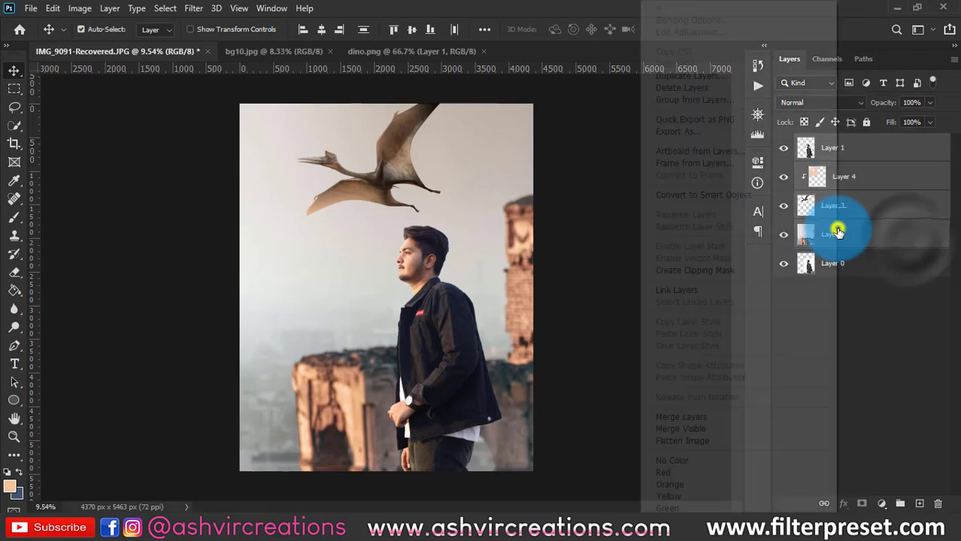
click(690, 418)
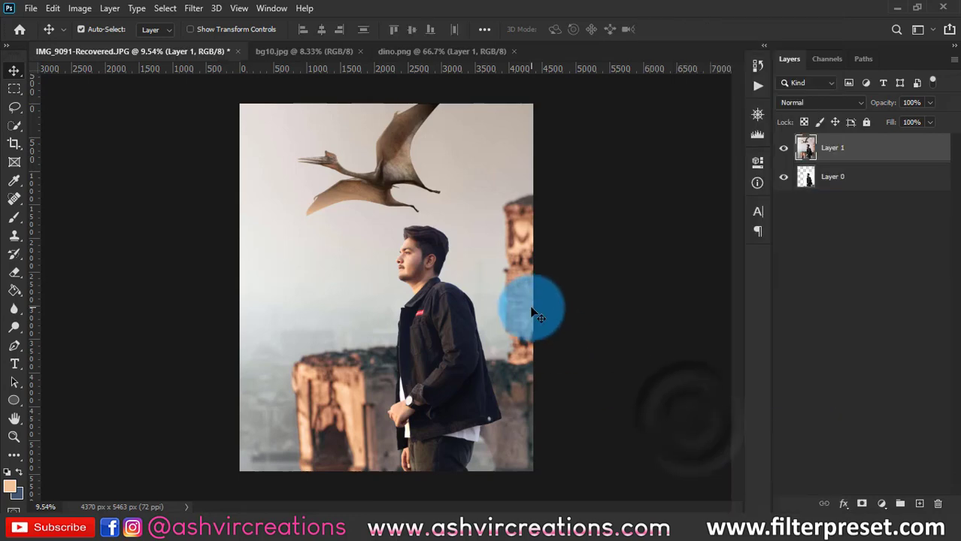
- Apply a crop that sets the canvas to 4376 x 5616 px and check the composition
key(c)
key(Return)
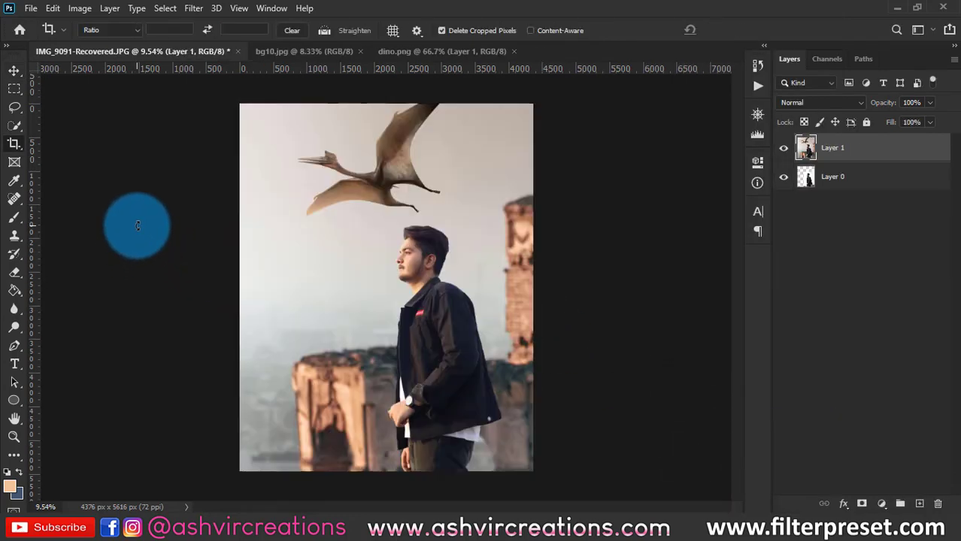
key(v)
scroll(248, 199, up, 5)
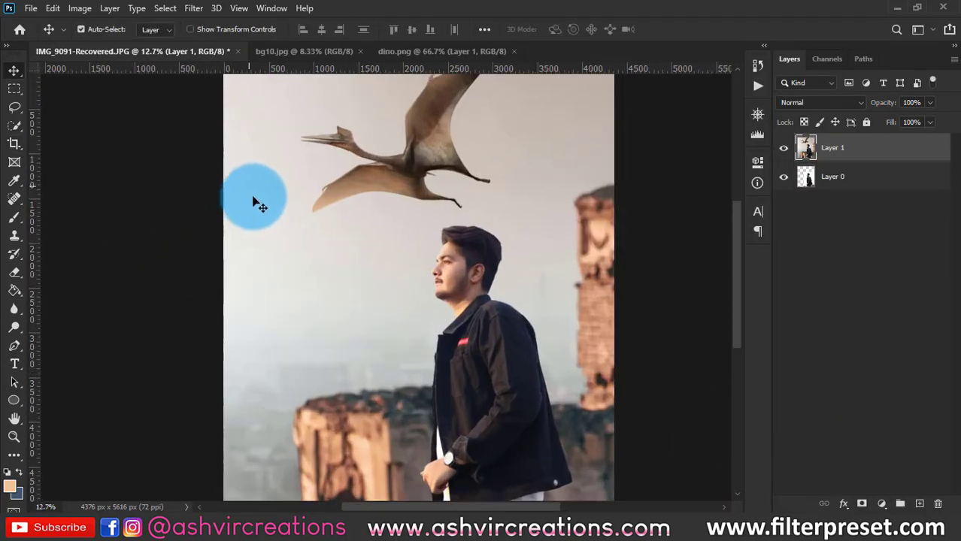
scroll(403, 147, down, 5)
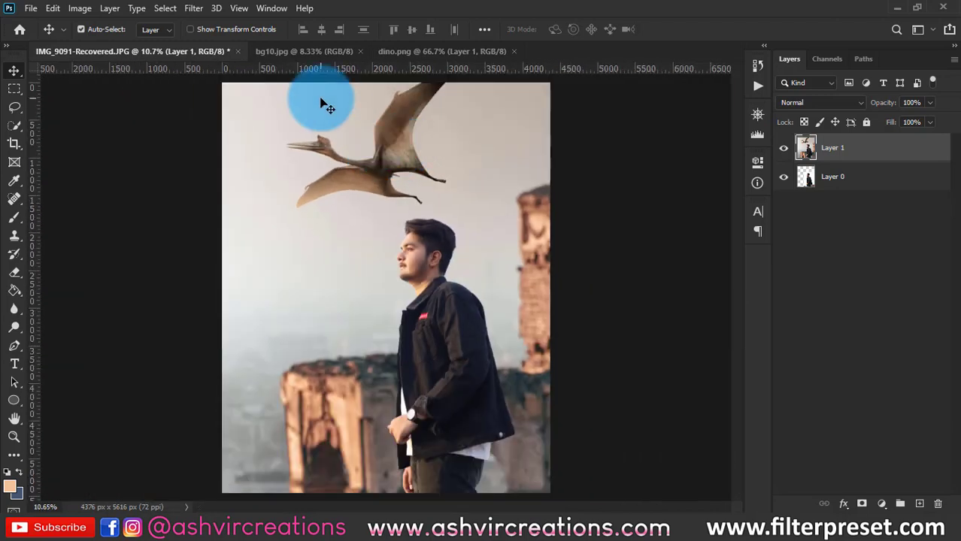
- Open the Camera Raw filter on the merged layer and try the FP-Golden Black AVC 2020 preset
click(193, 8)
click(210, 86)
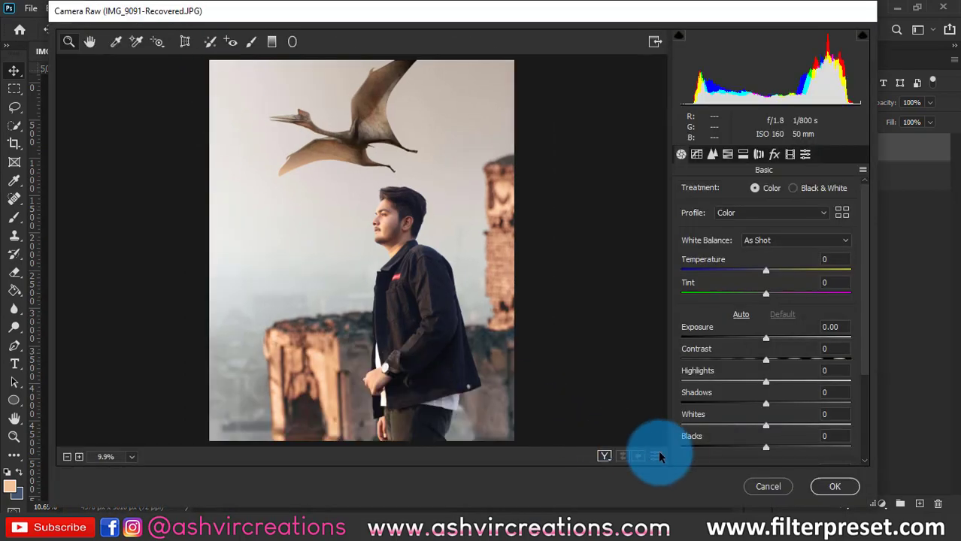
drag(458, 367, 875, 162)
click(805, 154)
drag(866, 197, 874, 387)
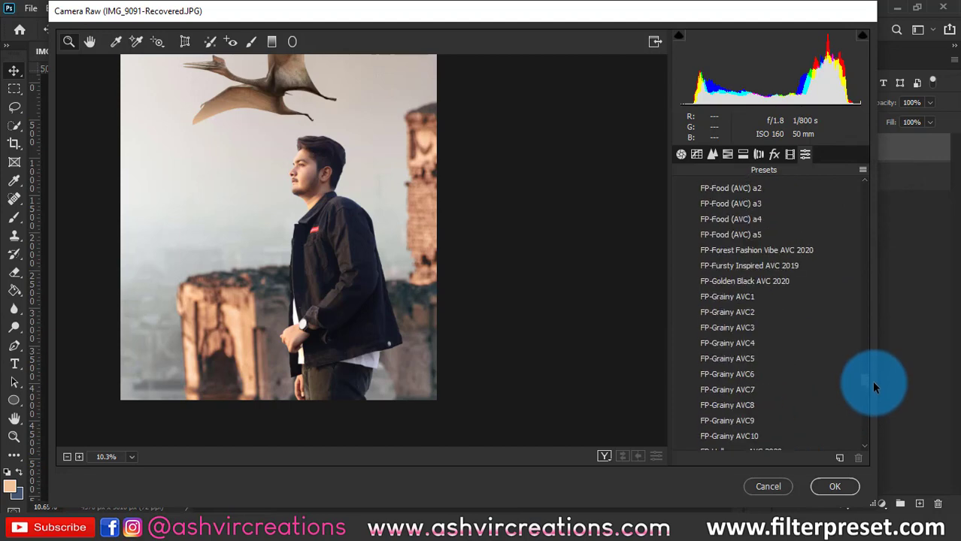
click(764, 286)
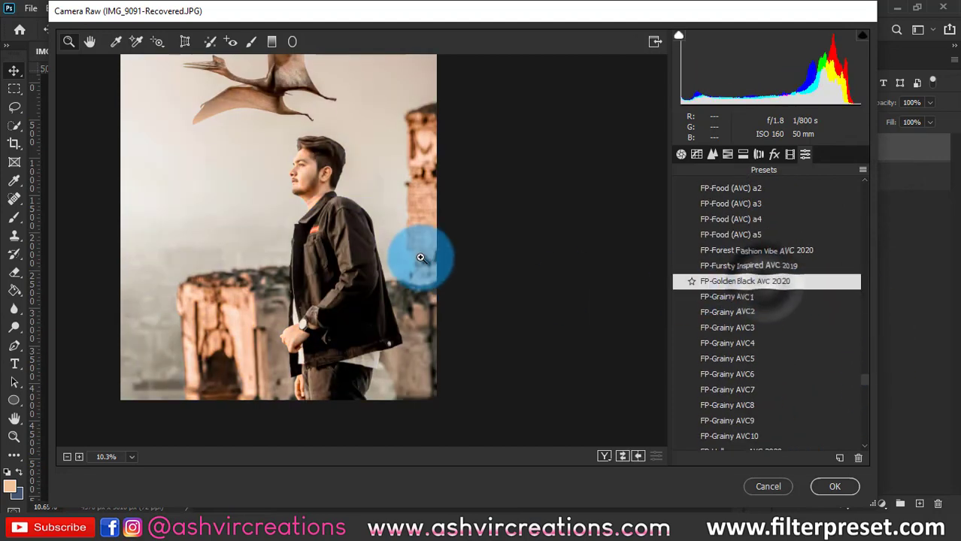
- Apply the FP-Toni Mahfud Inspired AVC 2020 preset to the image
drag(865, 389, 873, 424)
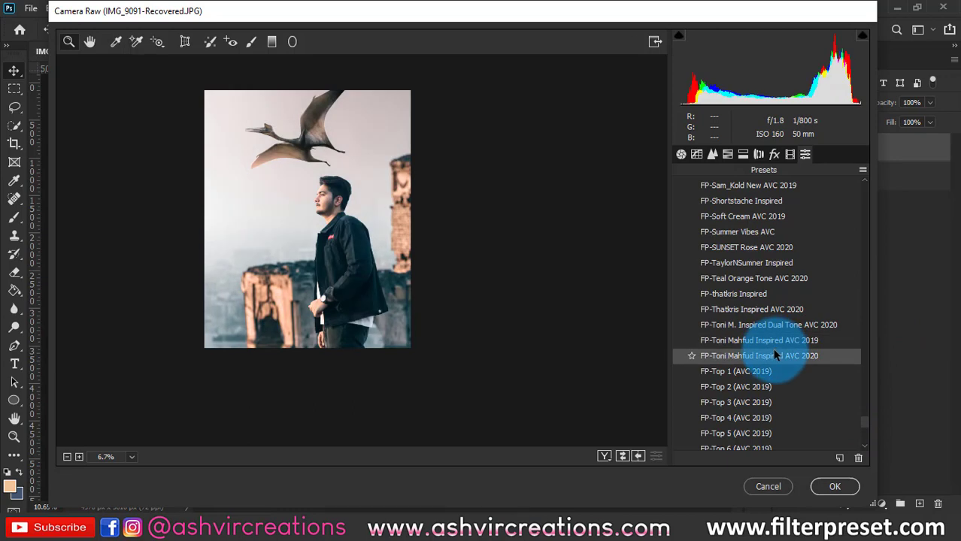
click(774, 353)
scroll(330, 255, down, 2)
scroll(331, 264, up, 2)
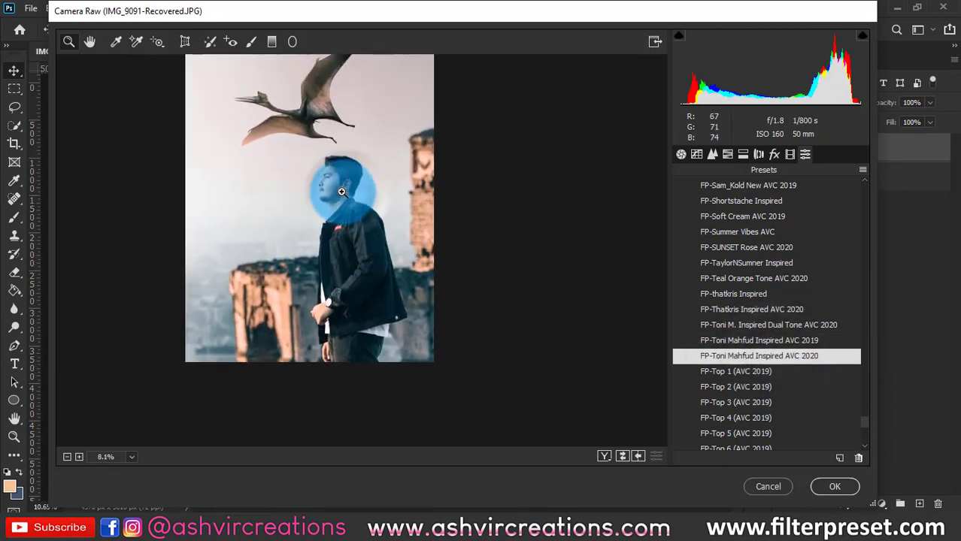
- Try the FP-V M Inspired AVC 2020 and FP-Toni Mahfud Inspired AVC 2019 presets and return to FP-Toni Mahfud Inspired AVC 2020
drag(865, 421, 865, 432)
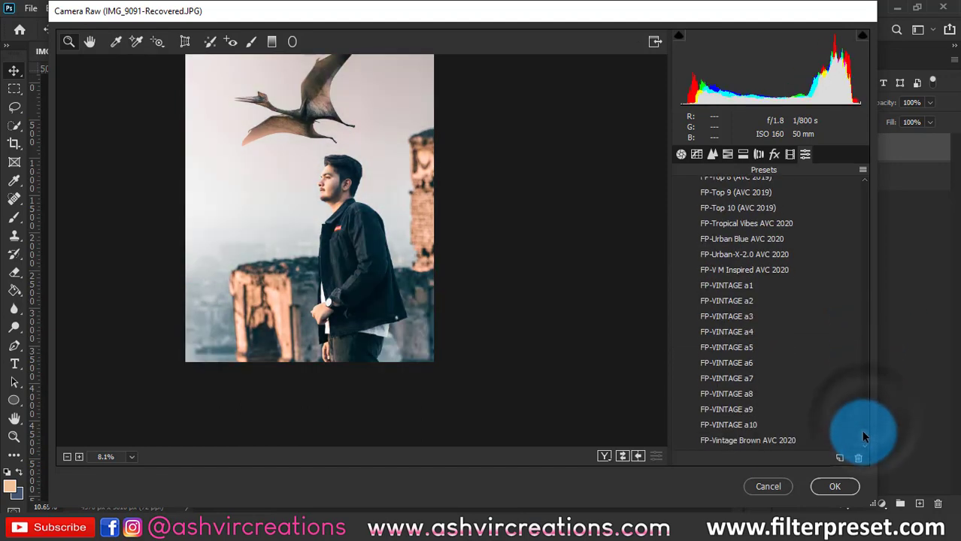
click(767, 272)
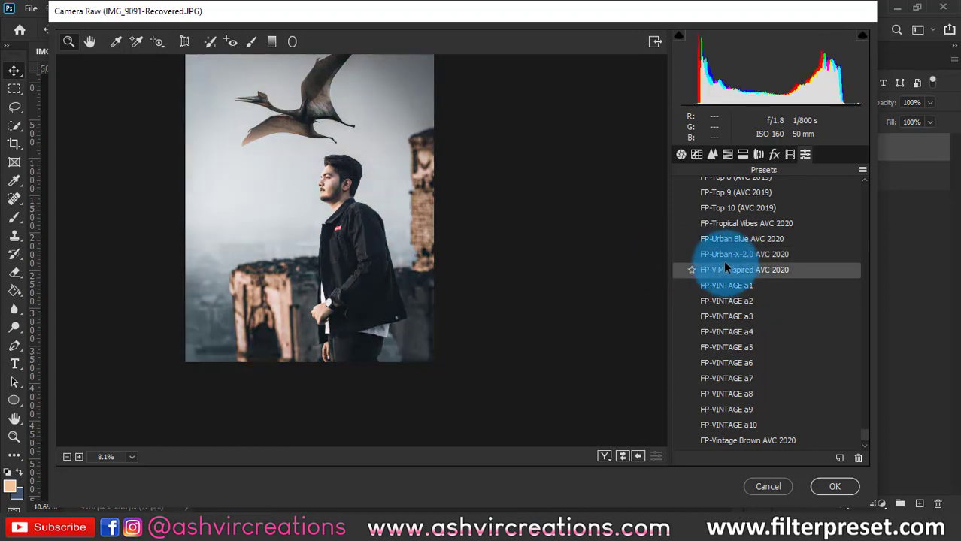
click(524, 225)
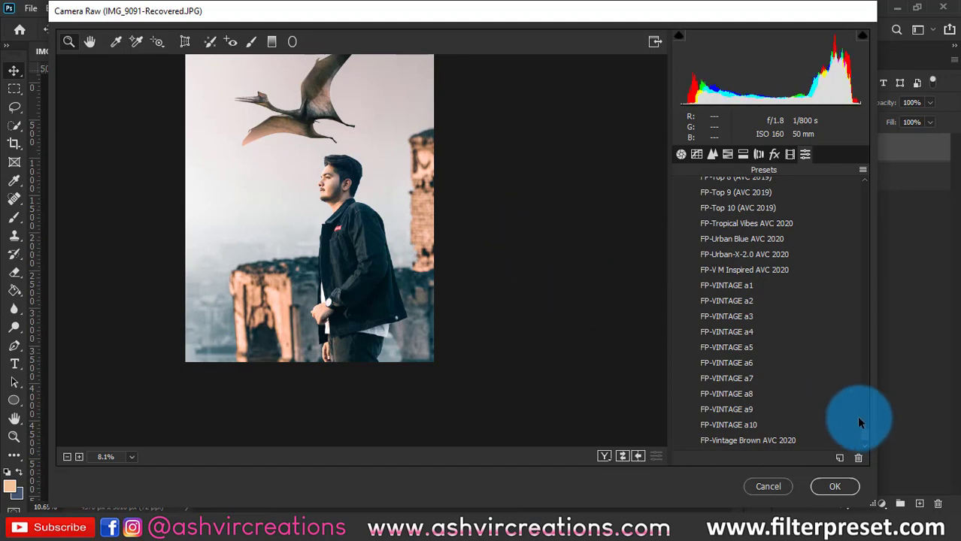
drag(865, 434, 853, 360)
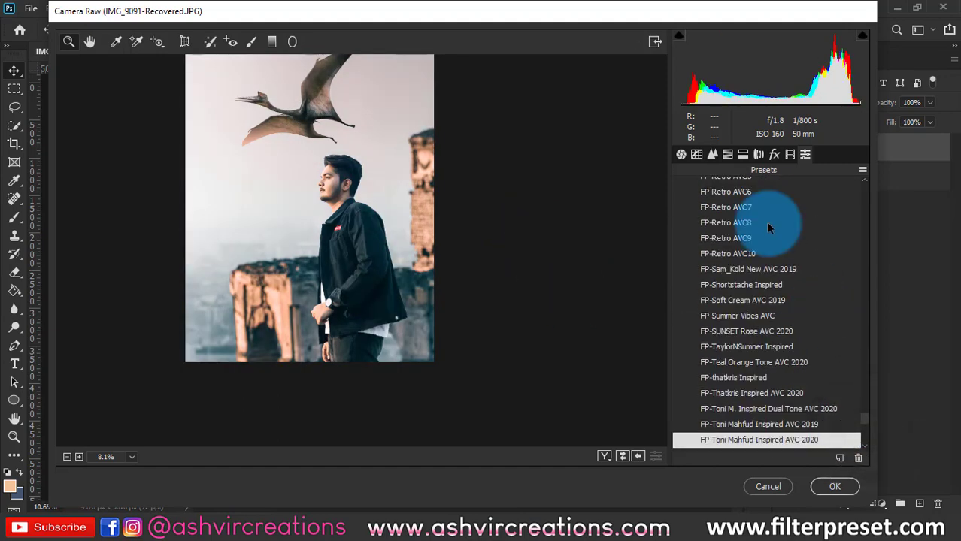
click(798, 426)
click(796, 439)
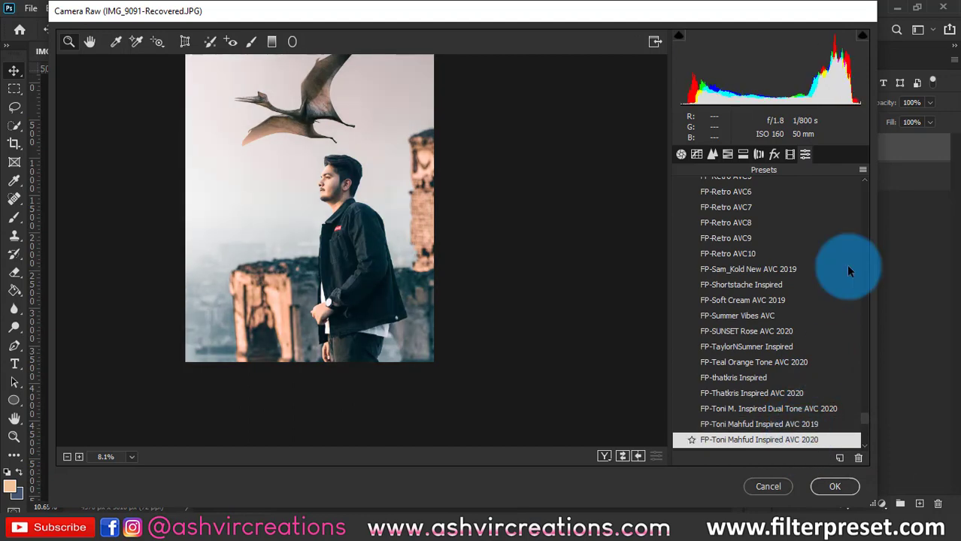
- Reduce the Split Toning shadows saturation to 15 and review the whole image
click(743, 154)
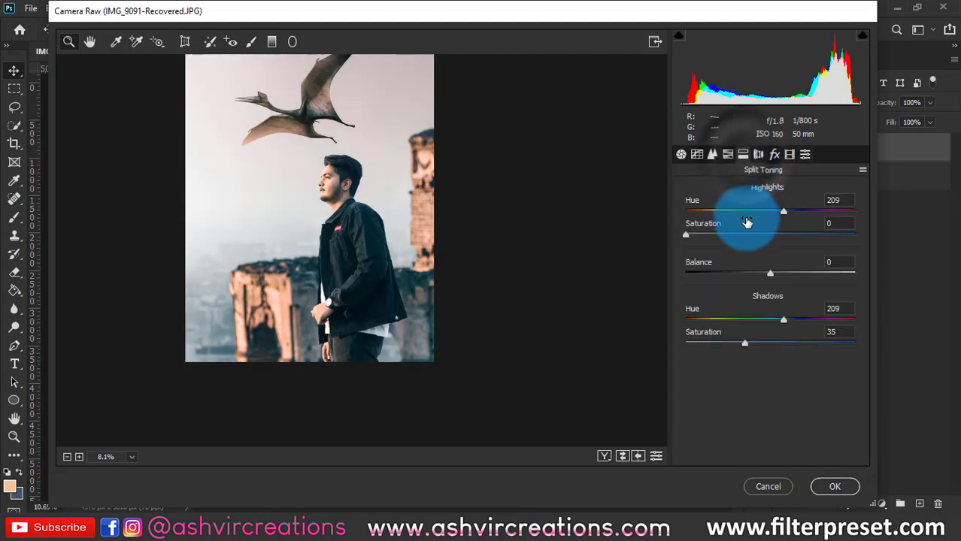
drag(742, 340, 710, 339)
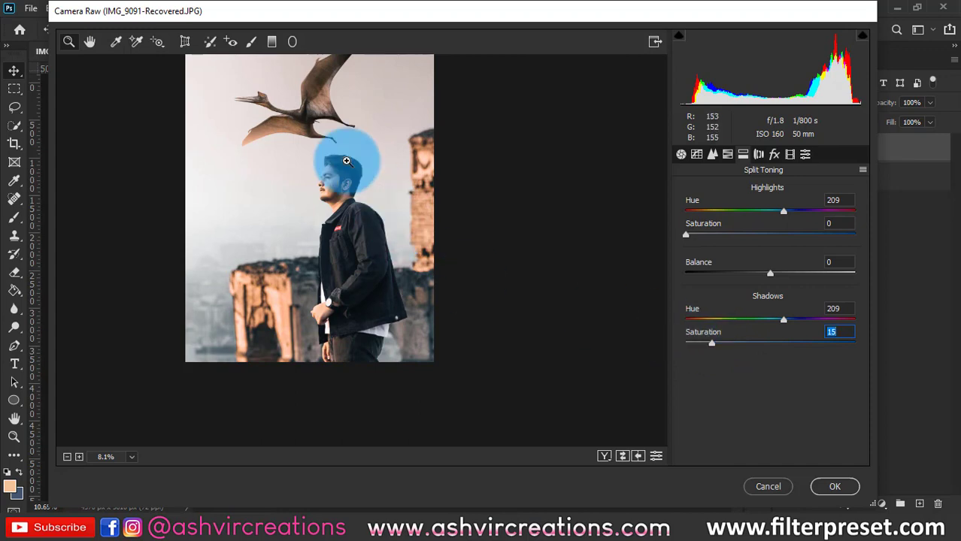
scroll(343, 159, down, 2)
scroll(347, 169, up, 4)
scroll(355, 182, down, 1)
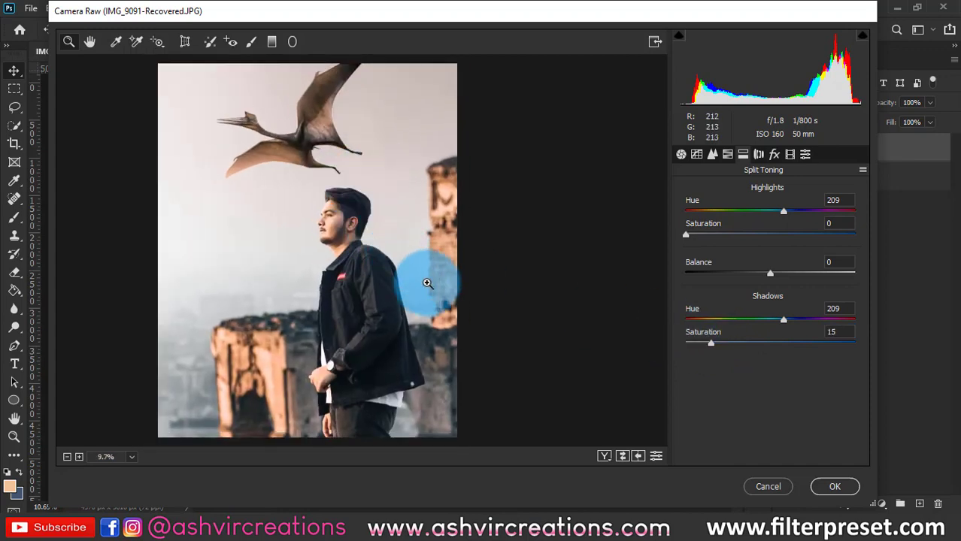
- Raise the basic Contrast to +80 and lower the Blacks to deepen the image's dark tones
click(681, 154)
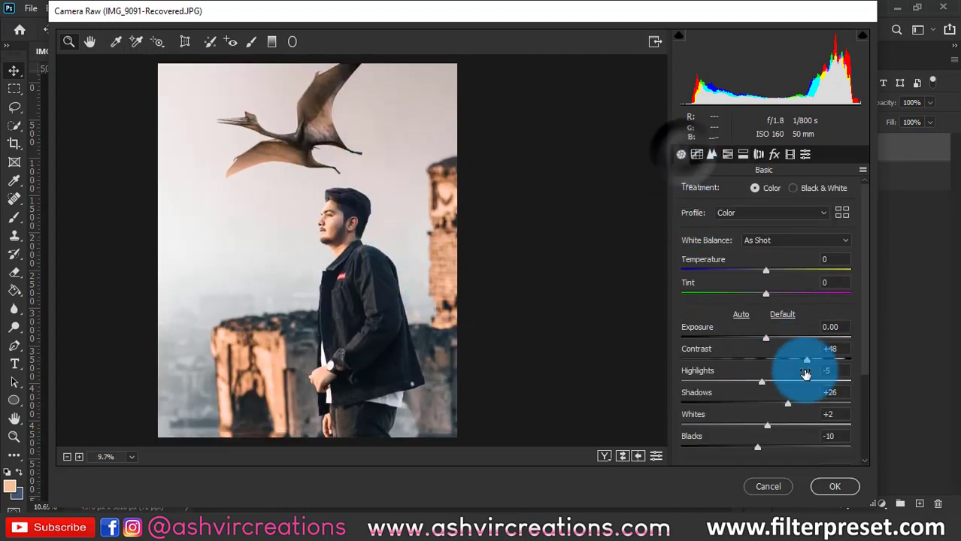
mouse_move(813, 361)
mouse_down()
mouse_move(862, 357)
mouse_move(823, 364)
mouse_up()
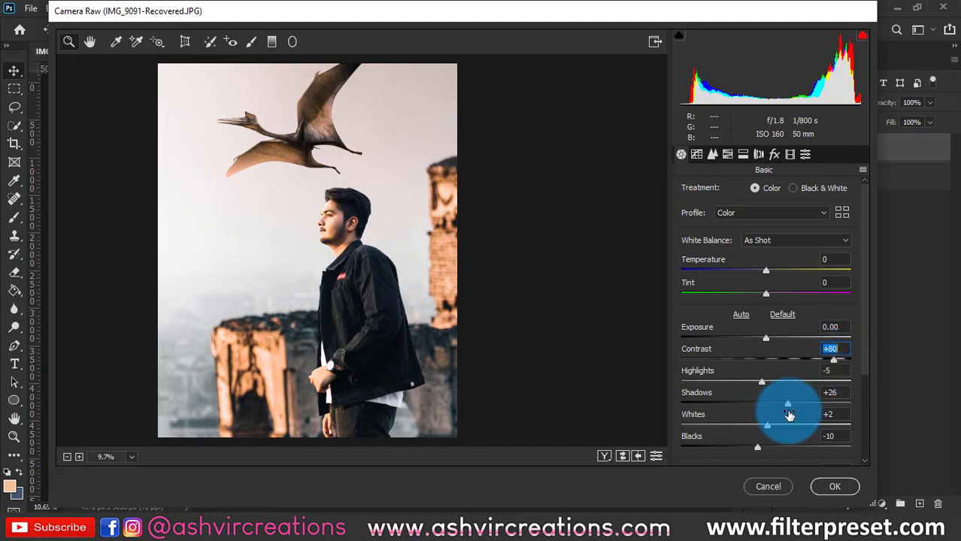
mouse_move(735, 451)
mouse_down()
mouse_move(713, 448)
mouse_move(736, 449)
mouse_up()
drag(417, 274, 362, 223)
- Set the HSL saturation of Reds to -3 and Oranges to -10 while checking the man's skin tone
click(727, 154)
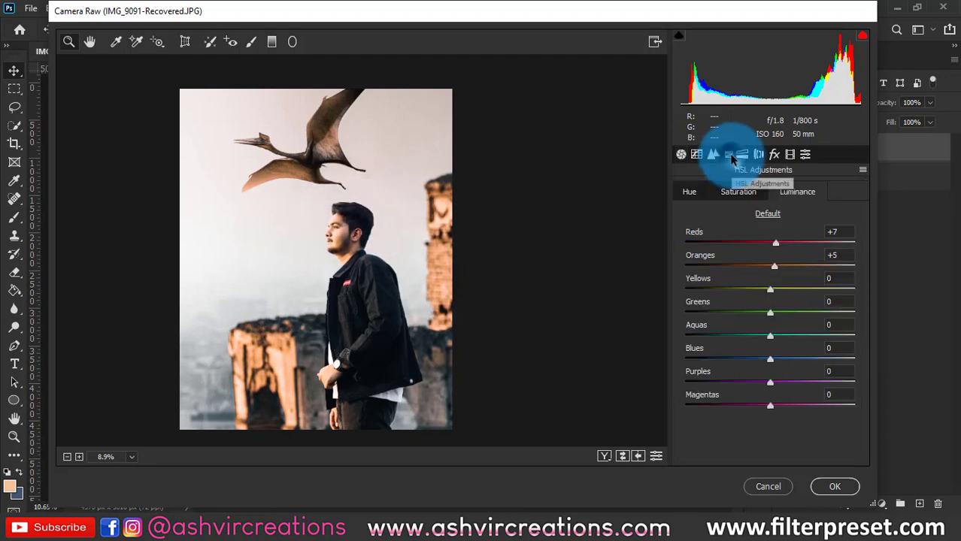
click(738, 192)
click(769, 268)
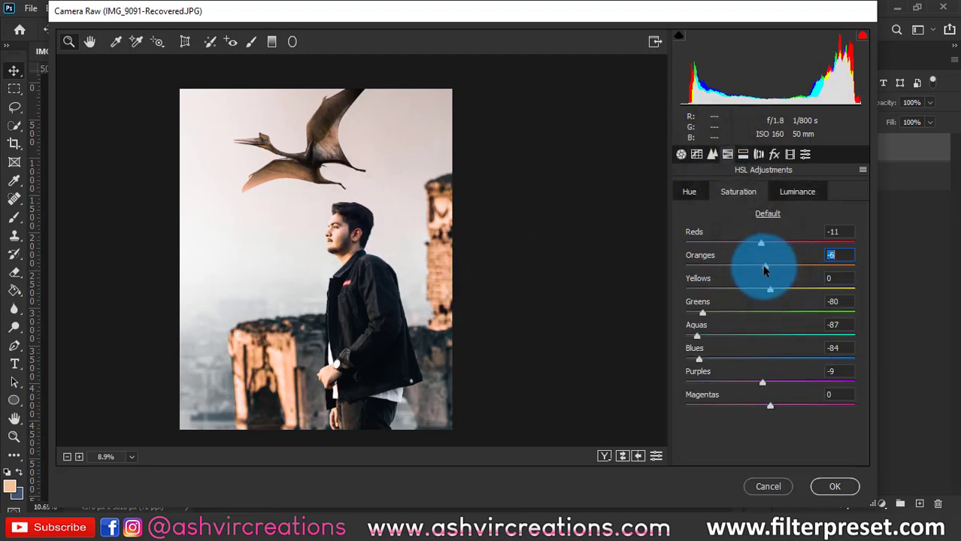
mouse_move(756, 265)
mouse_down()
mouse_move(737, 265)
mouse_move(762, 266)
mouse_up()
click(343, 240)
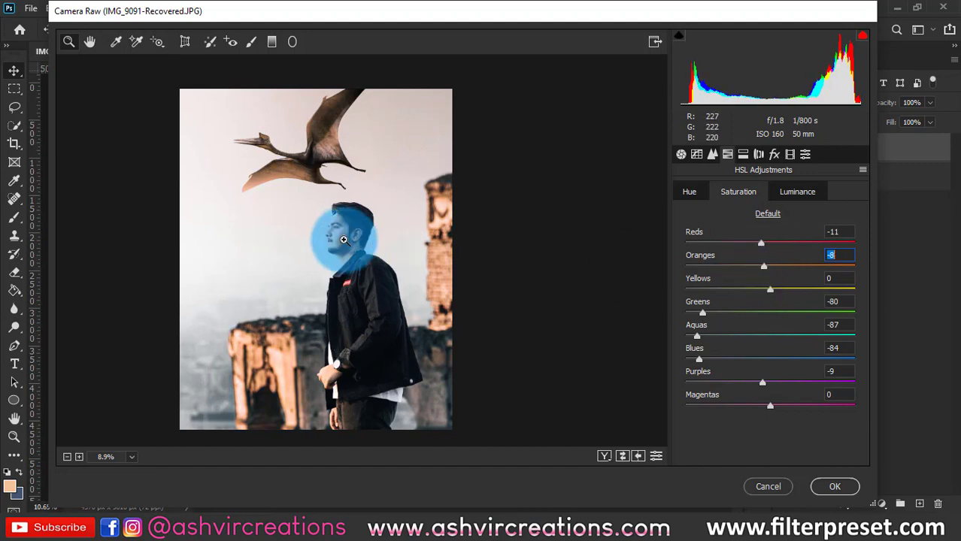
click(723, 249)
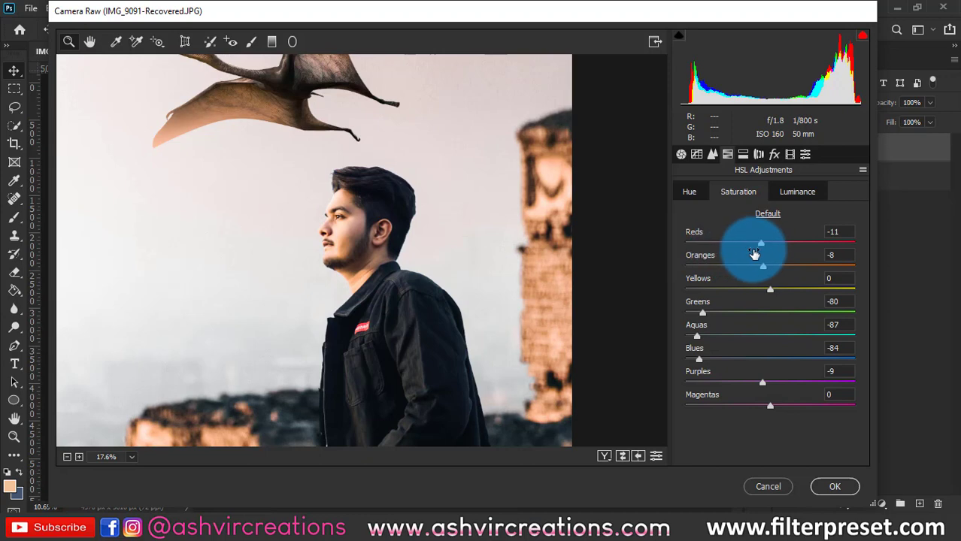
drag(755, 247, 740, 269)
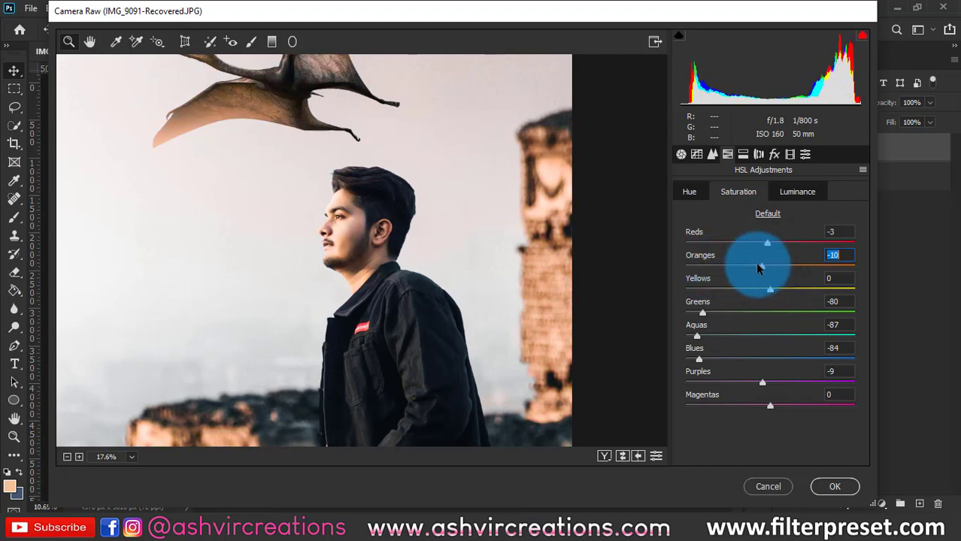
- Examine the man's face up close and set the HSL hue of Oranges to +3
drag(475, 274, 442, 259)
drag(348, 270, 383, 228)
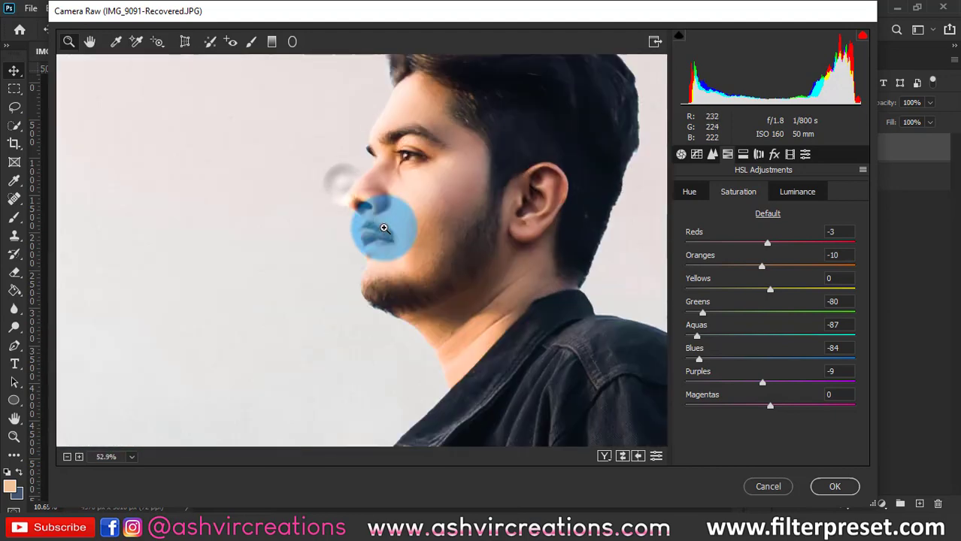
click(697, 189)
mouse_move(777, 266)
mouse_down()
mouse_move(745, 262)
mouse_move(769, 264)
mouse_up()
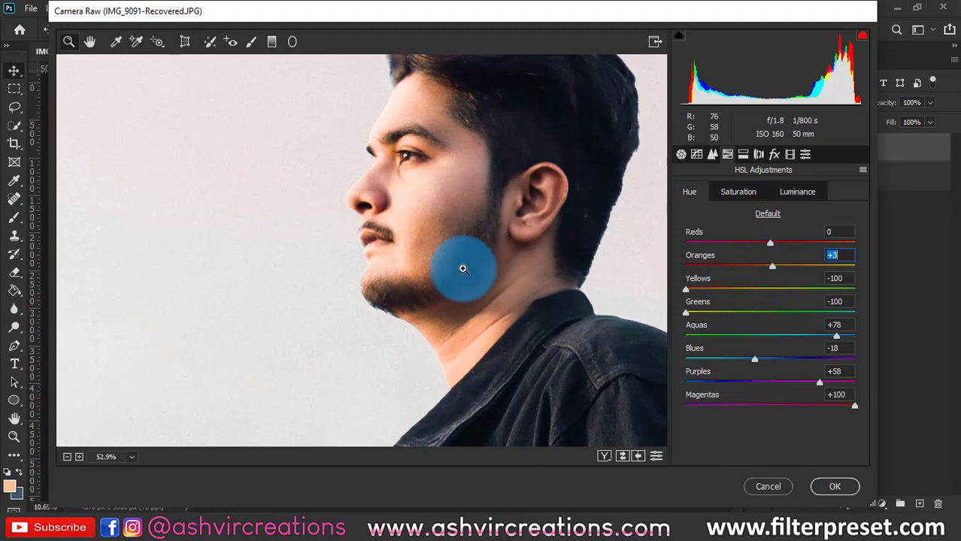
scroll(463, 269, down, 10)
scroll(380, 313, up, 3)
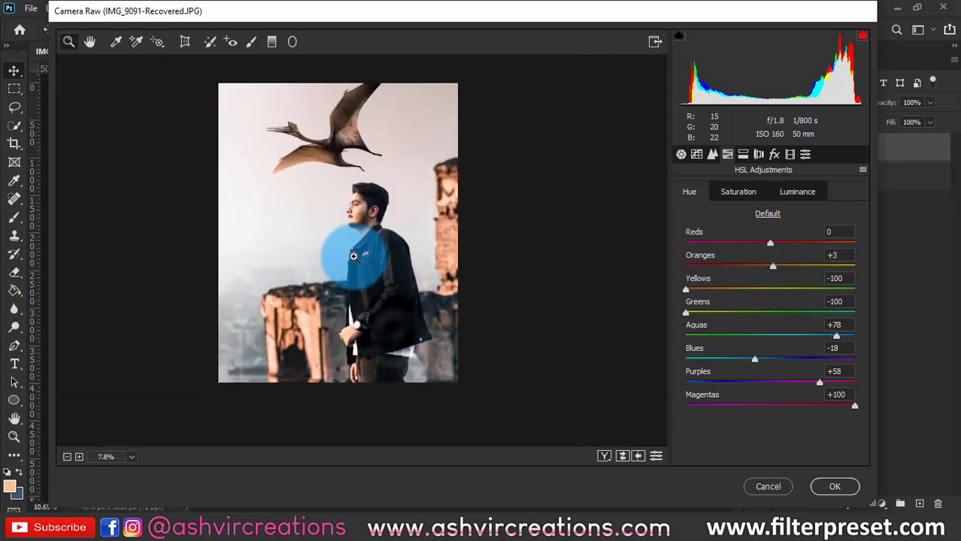
- Add a post-crop vignette with Amount -18, Midpoint 43, Roundness -13, Feather 100 and Highlights 100, and apply the Camera Raw grade
scroll(354, 248, up, 2)
scroll(354, 245, down, 1)
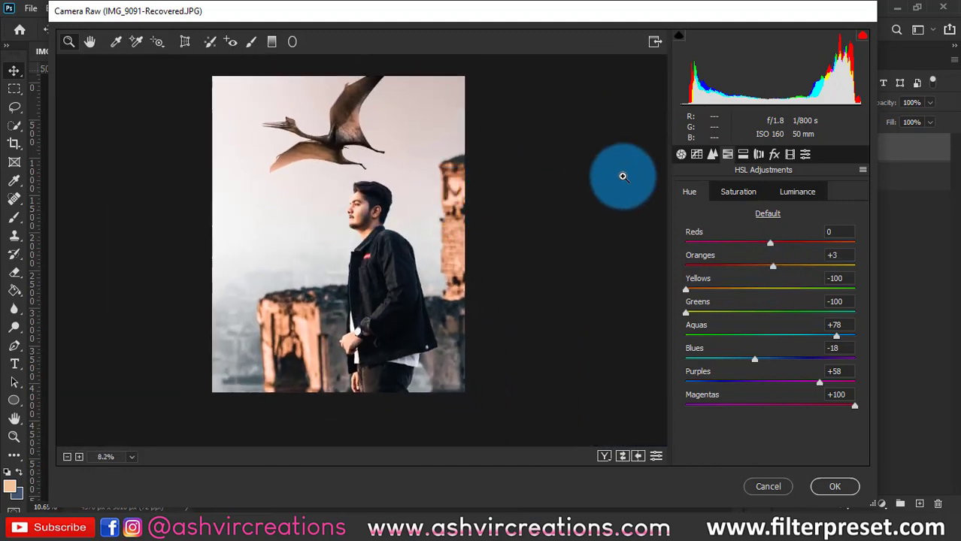
click(774, 154)
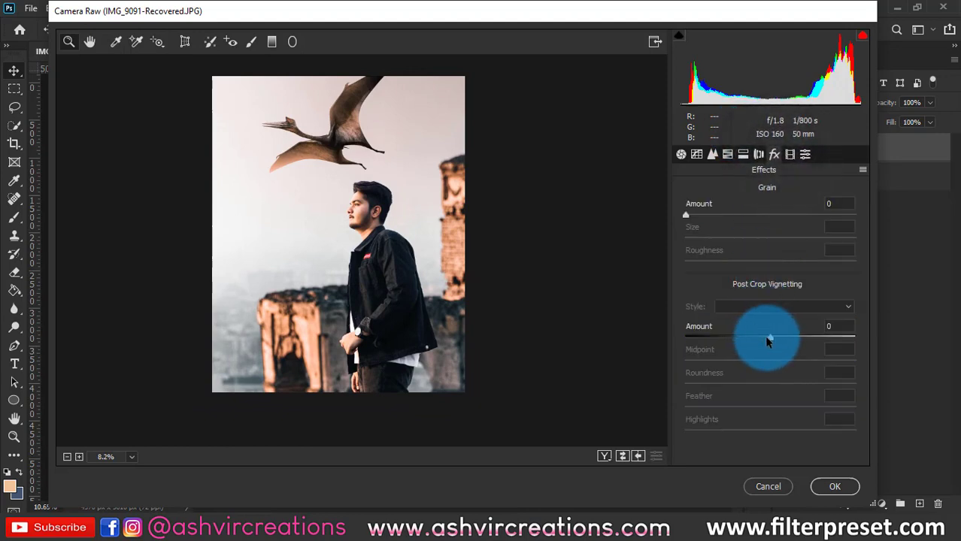
drag(763, 335, 758, 378)
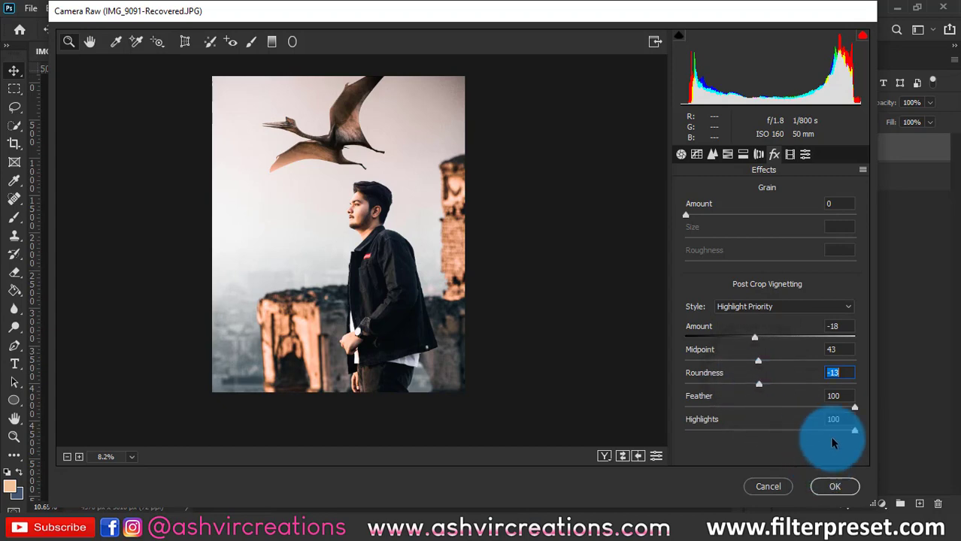
drag(835, 432, 878, 431)
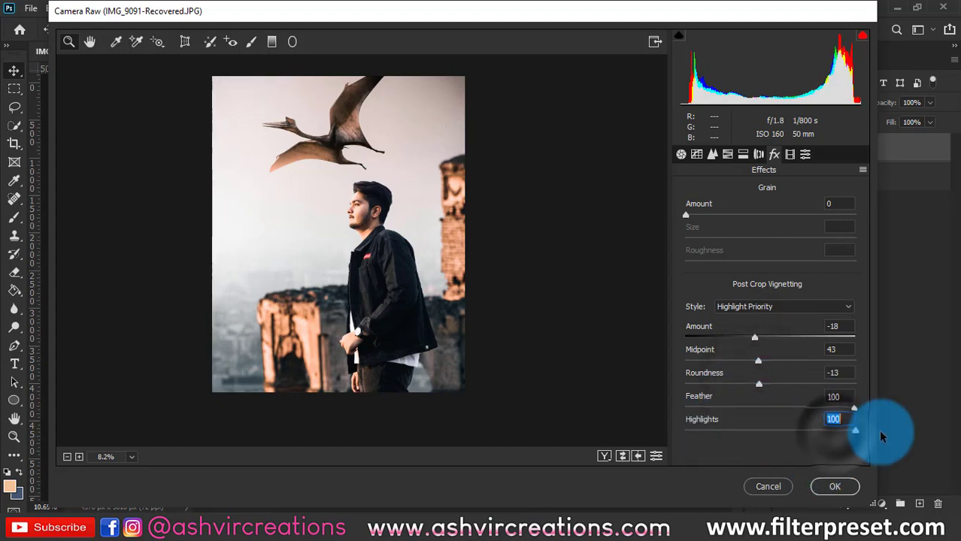
click(836, 487)
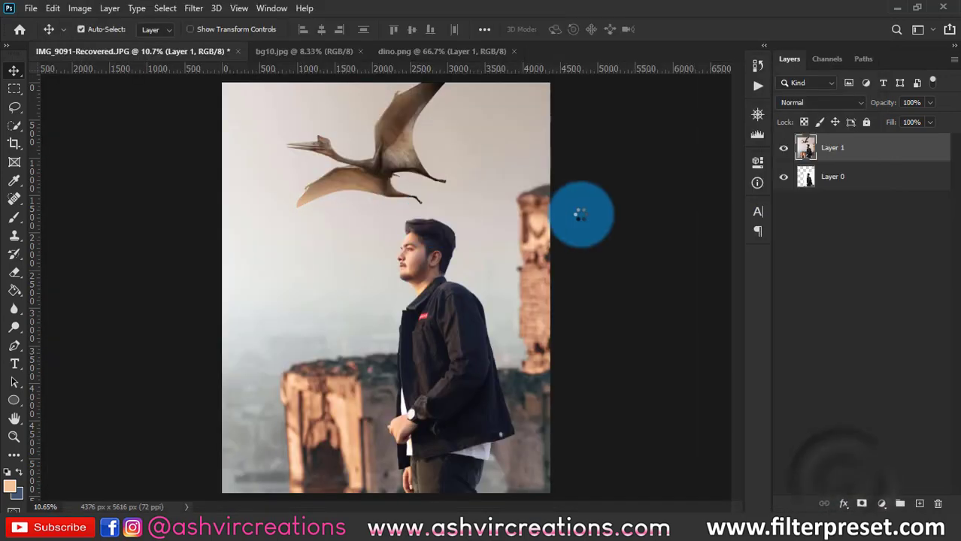
scroll(375, 260, up, 5)
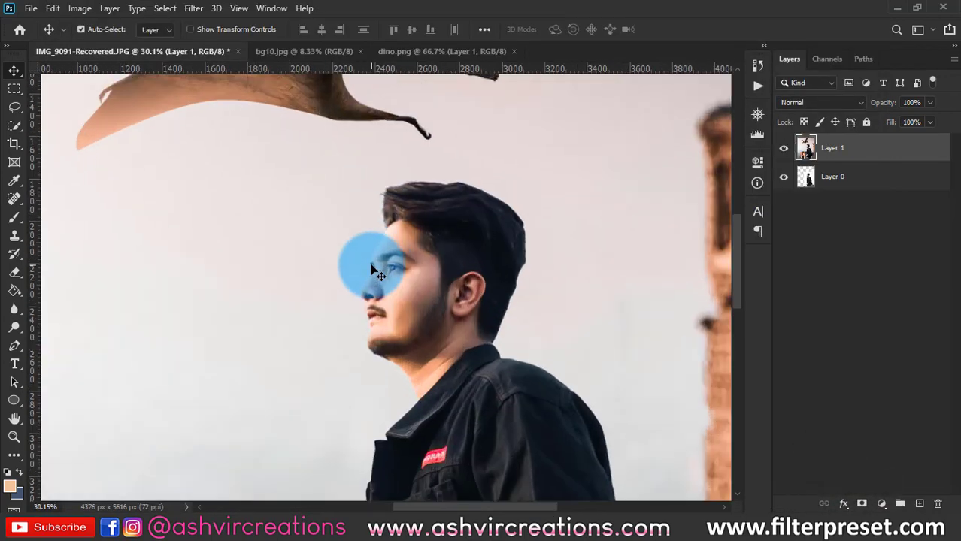
scroll(375, 272, down, 5)
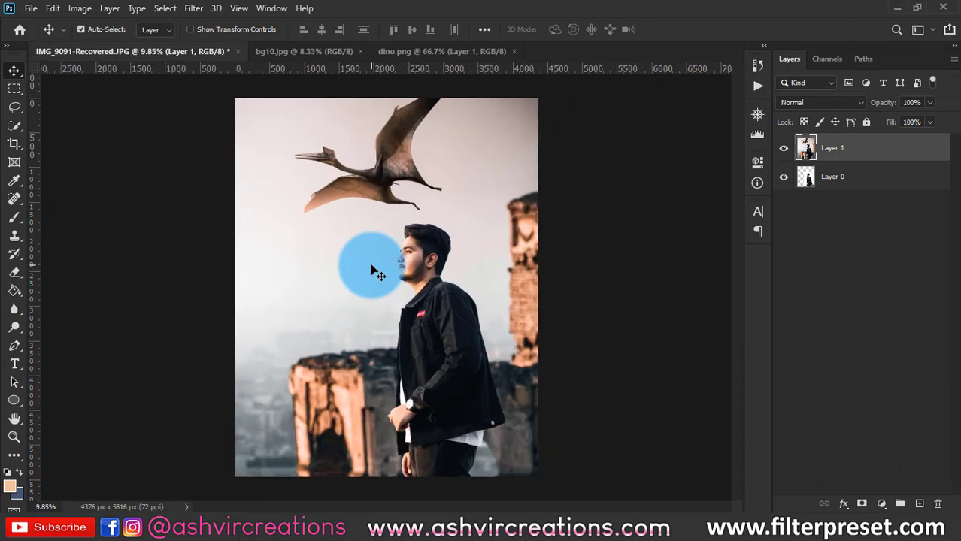
- Create a new layer and paint one soft peach dab beside the man's face with a 1811 px brush at 0% hardness
click(920, 502)
click(14, 218)
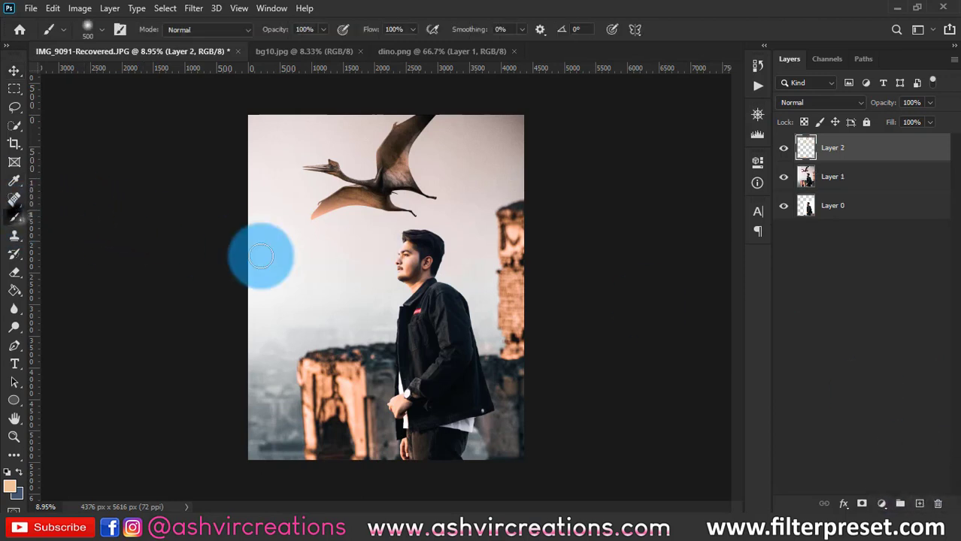
right_click(285, 258)
drag(424, 293, 439, 294)
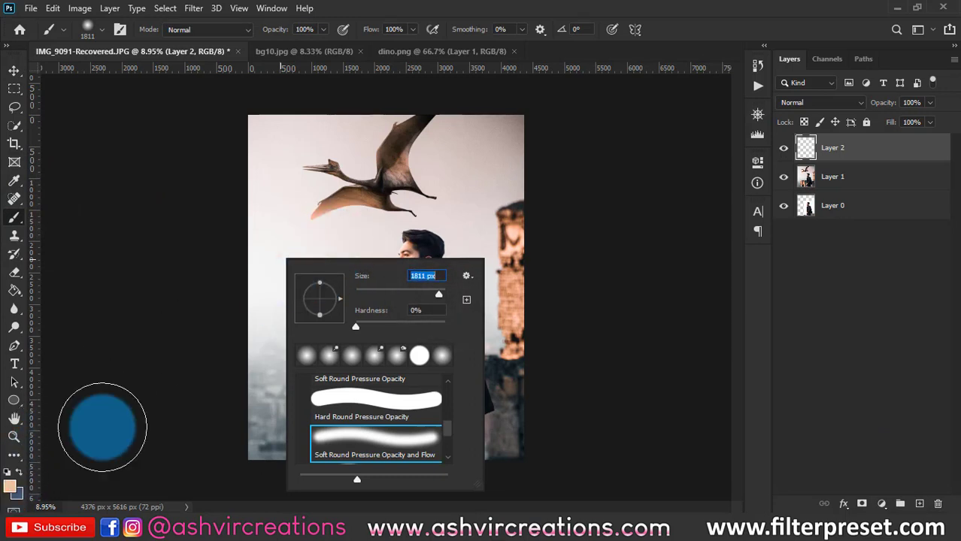
click(381, 255)
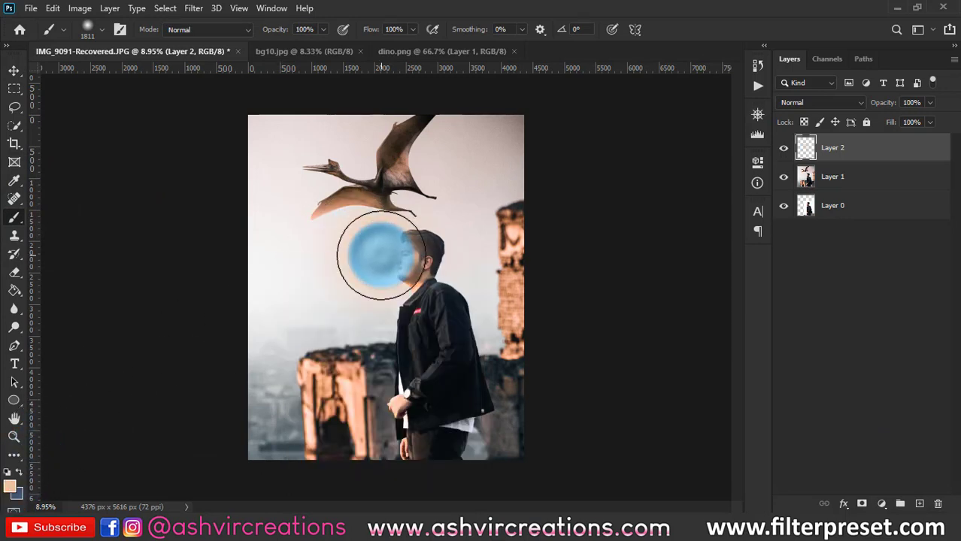
- Set the peach dab's layer to Screen blending, enlarge it into a broad glow, and place it over the sky behind the man's back-facing side, below the dinosaur's wing
click(820, 104)
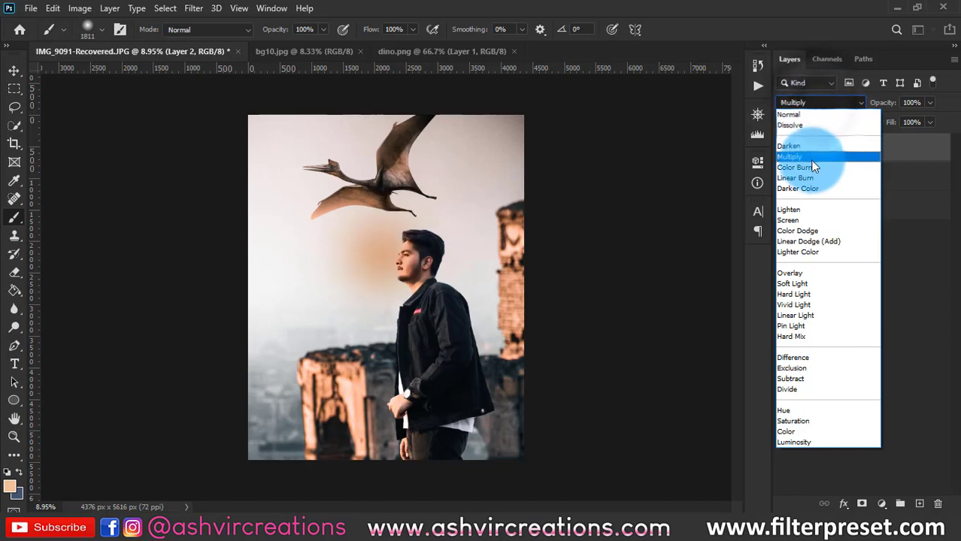
click(798, 219)
key(ctrl+t)
drag(550, 266, 354, 245)
drag(386, 317, 535, 398)
mouse_move(364, 217)
mouse_down()
mouse_move(562, 264)
mouse_move(328, 285)
mouse_move(362, 320)
mouse_move(251, 154)
mouse_move(327, 171)
mouse_move(299, 216)
mouse_move(320, 199)
mouse_move(390, 207)
mouse_move(344, 214)
mouse_move(369, 232)
mouse_move(307, 208)
mouse_move(388, 223)
mouse_move(306, 230)
mouse_move(307, 221)
mouse_move(306, 229)
mouse_up()
key(Return)
key(b)
scroll(306, 226, up, 1)
key(v)
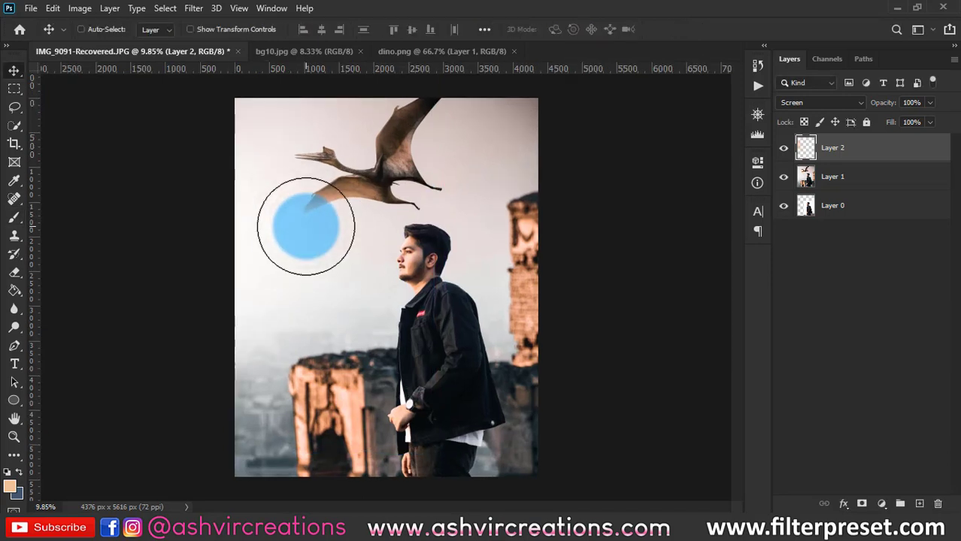
- Duplicate the glow layer, scale the copy to 53.5%, and move it down above the lower ruins
key(ctrl+j)
key(ctrl+t)
drag(311, 235, 327, 347)
drag(274, 251, 347, 331)
- Position the glow copy against the front of the man's jacket above the ruins, and compare the image with and without it
scroll(382, 272, up, 2)
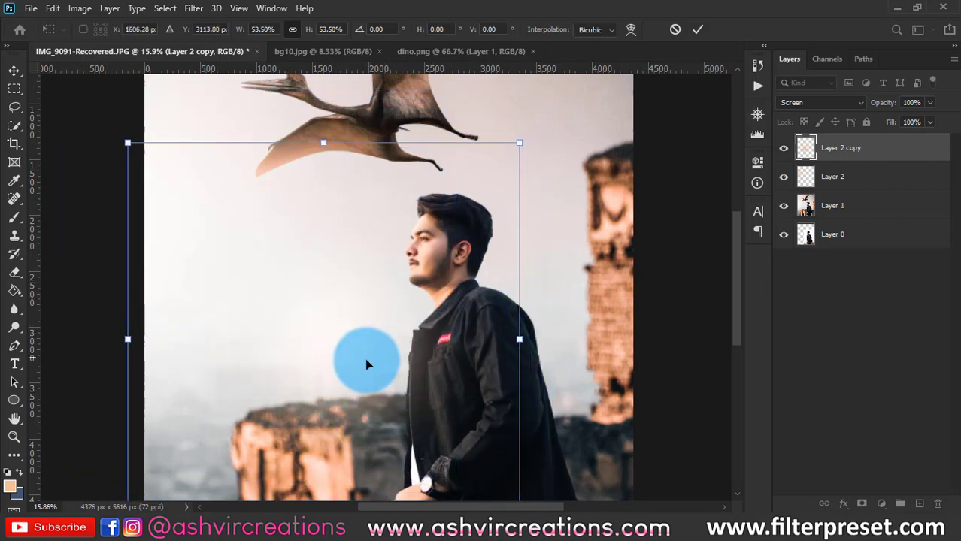
mouse_move(366, 365)
mouse_down()
mouse_move(392, 362)
mouse_move(376, 359)
mouse_move(382, 367)
mouse_up()
mouse_move(418, 328)
mouse_down()
mouse_move(415, 410)
mouse_move(506, 398)
mouse_move(408, 342)
mouse_move(429, 337)
mouse_move(412, 333)
mouse_up()
scroll(412, 333, down, 5)
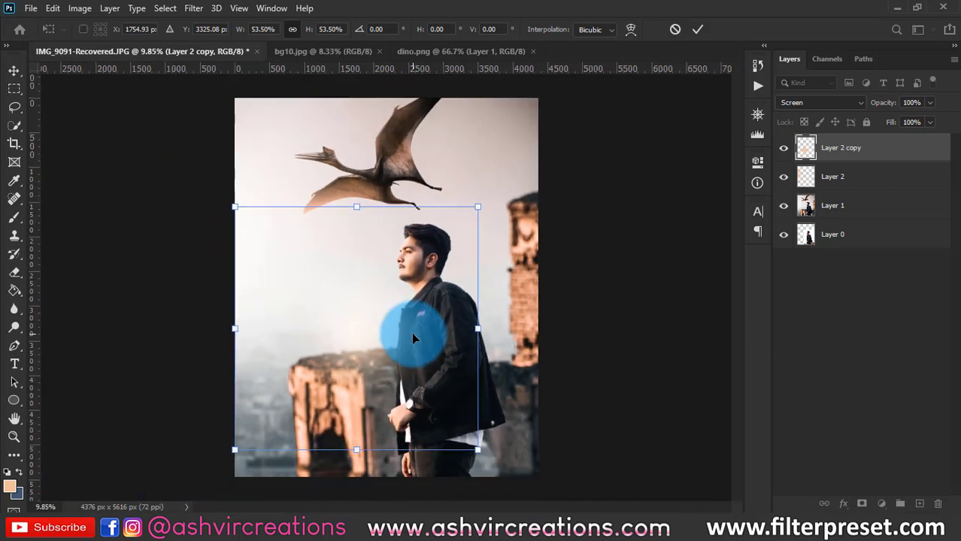
key(Return)
scroll(380, 308, up, 3)
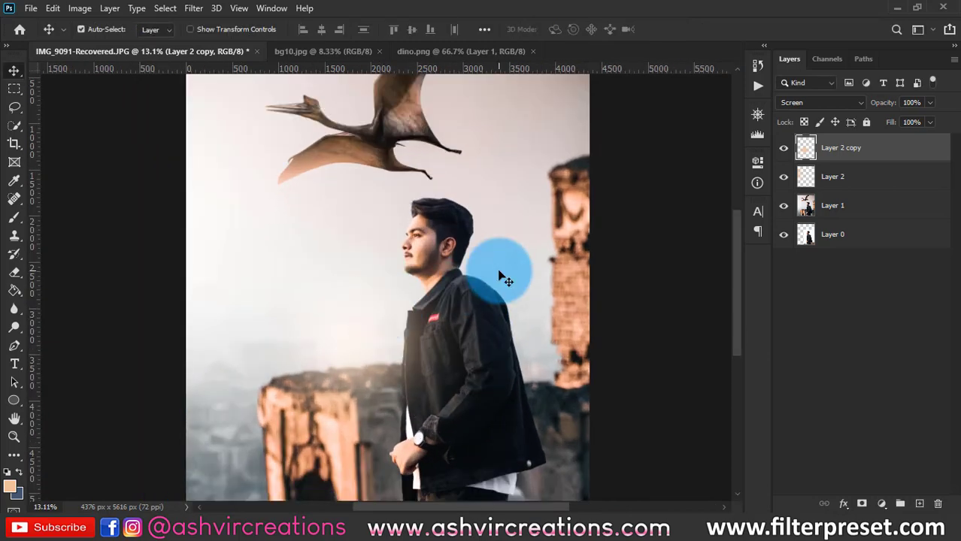
click(788, 149)
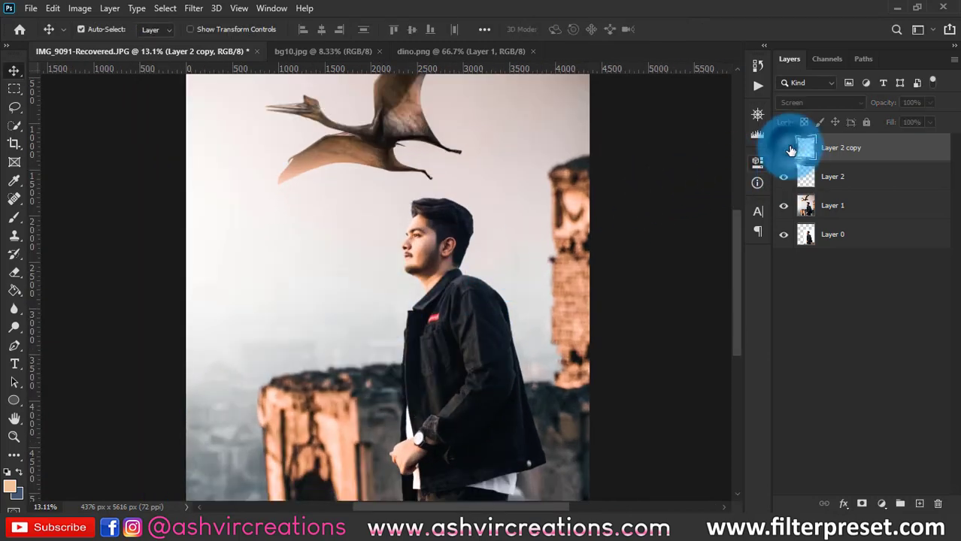
click(787, 149)
drag(360, 378, 380, 329)
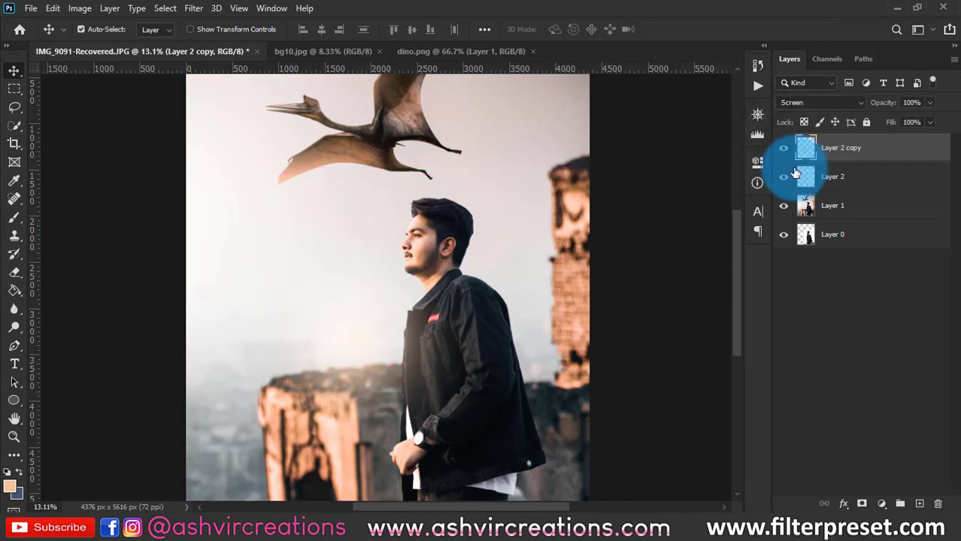
key(ctrl)
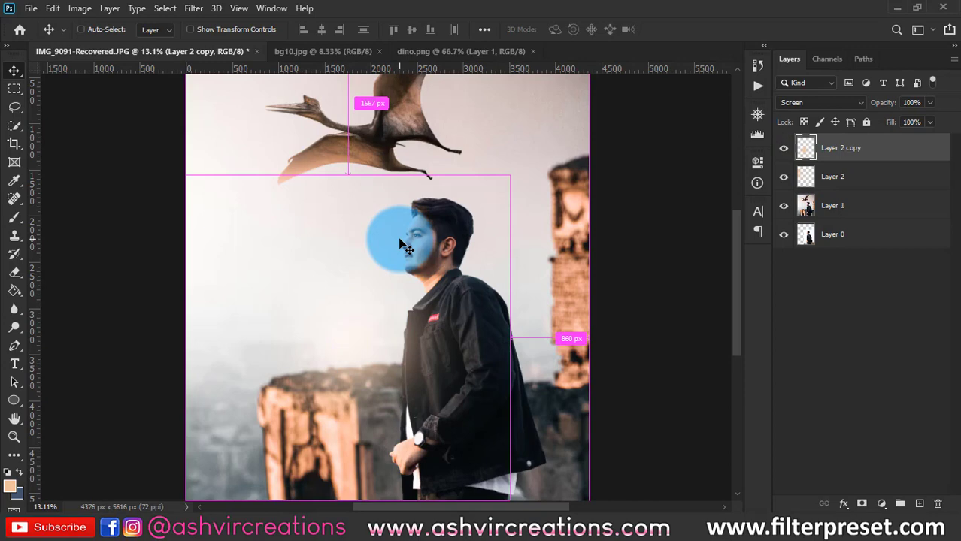
- Create another new layer and paint a smaller soft peach dab in front of the man's face with an 800 px brush
click(925, 504)
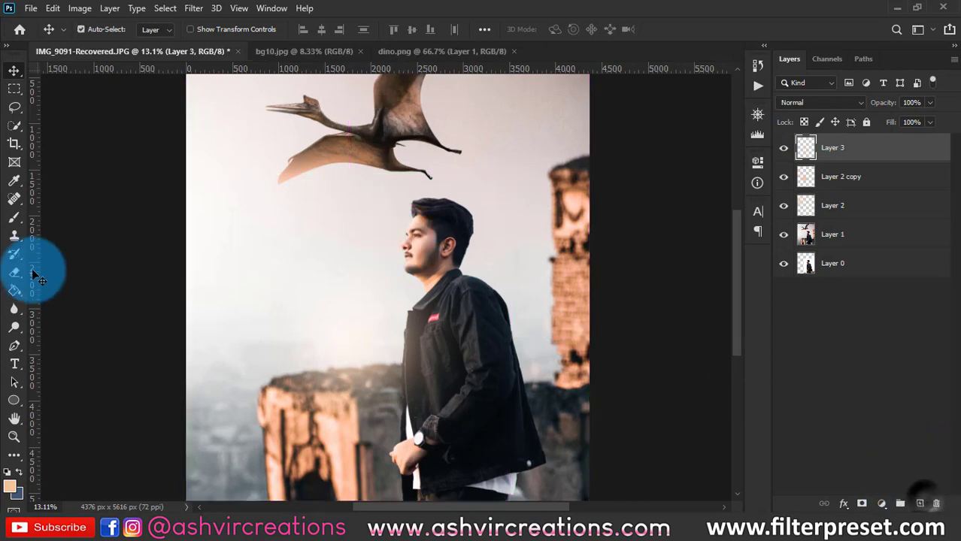
click(15, 217)
key(bracketleft)
key(bracketleft)
key(bracketleft)
key(bracketleft)
key(bracketleft)
key(bracketleft)
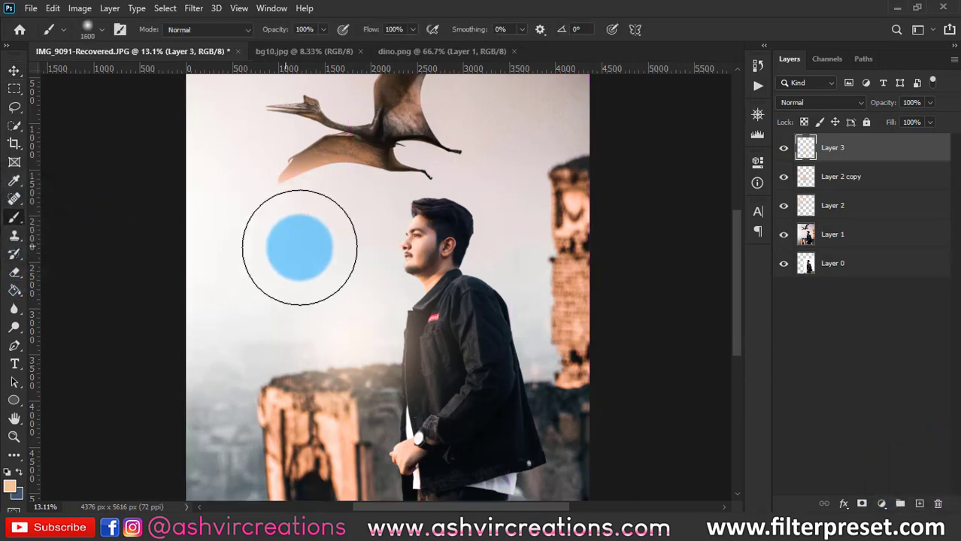
click(347, 228)
- Set the small dab's layer to Screen blending and move it beside the front of the man's hair
key(ctrl+t)
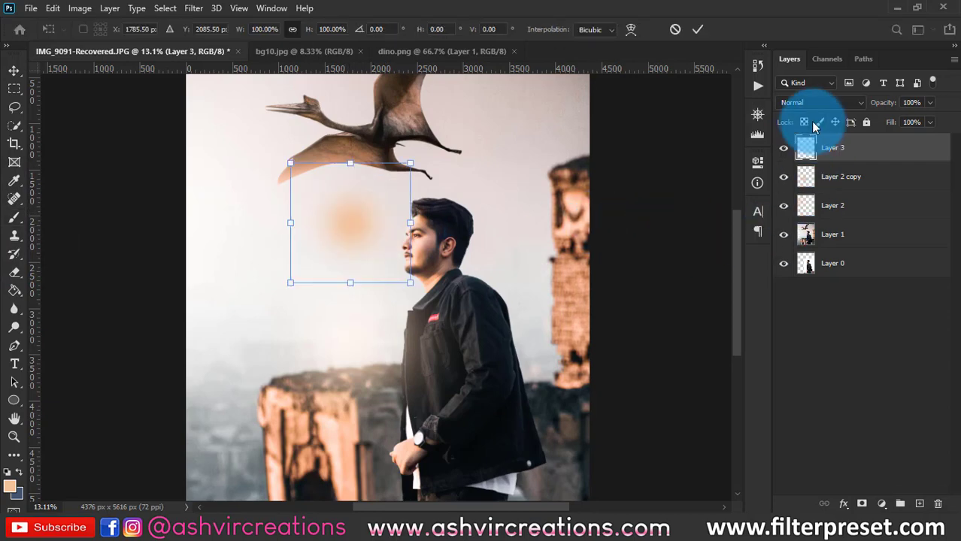
click(819, 102)
click(787, 219)
mouse_move(376, 232)
mouse_down()
mouse_move(439, 203)
mouse_move(406, 208)
mouse_move(385, 189)
mouse_move(353, 195)
mouse_move(389, 193)
mouse_move(422, 208)
mouse_up()
scroll(406, 203, up, 4)
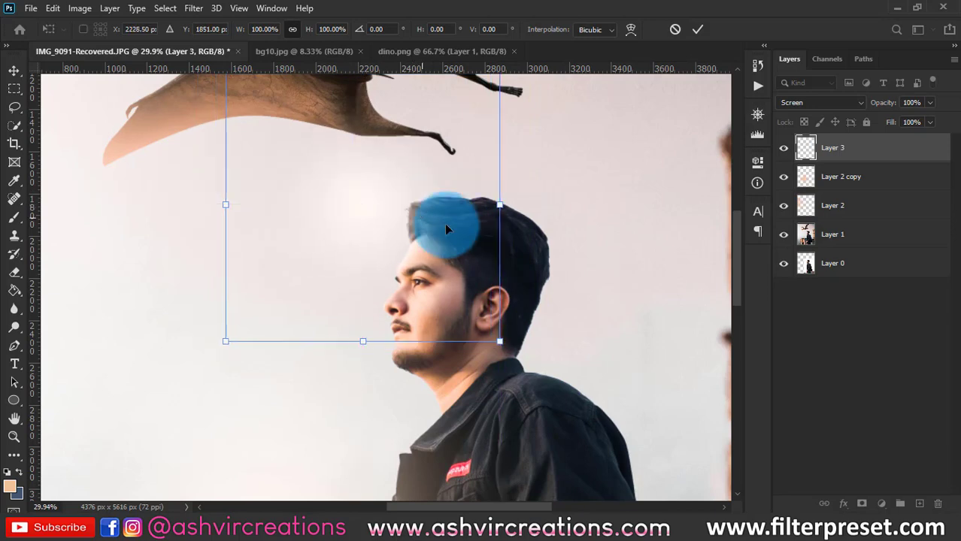
key(Return)
- Compare the man's hair with and without the small glow layer, and review the whole image
scroll(435, 218, up, 5)
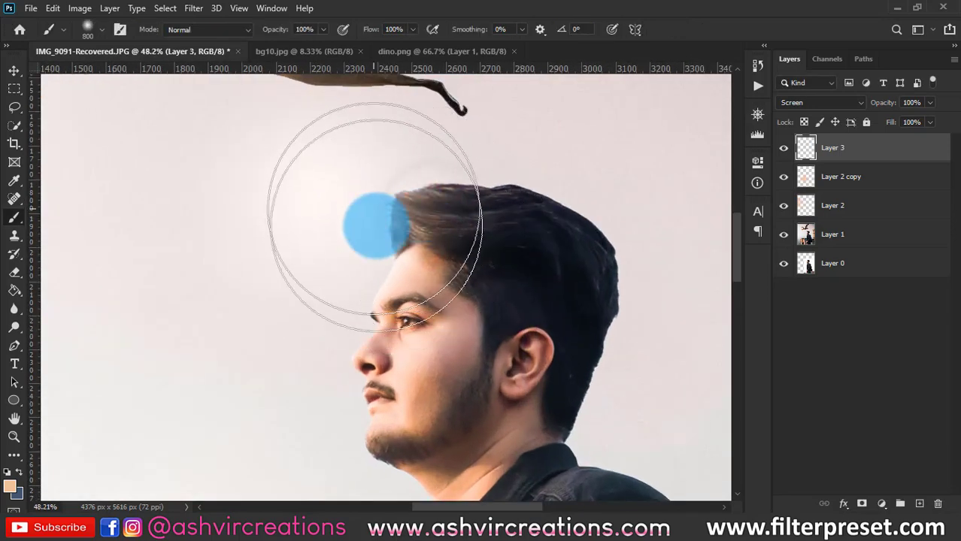
key(v)
click(783, 148)
click(784, 148)
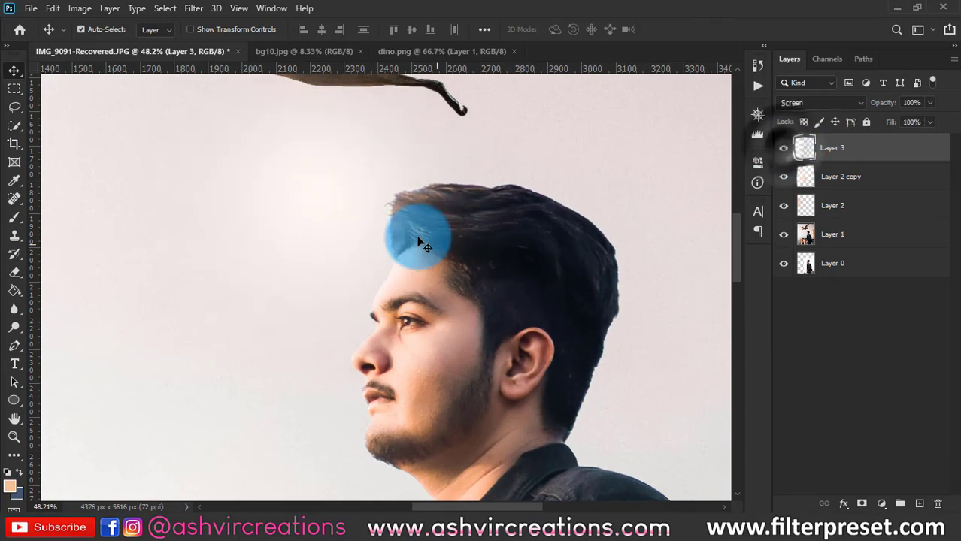
click(783, 148)
click(783, 148)
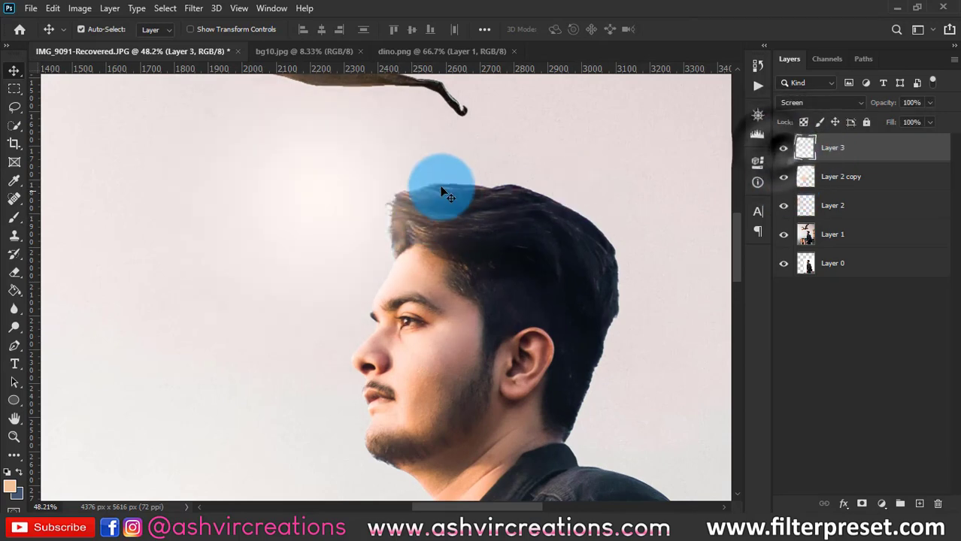
scroll(445, 195, down, 8)
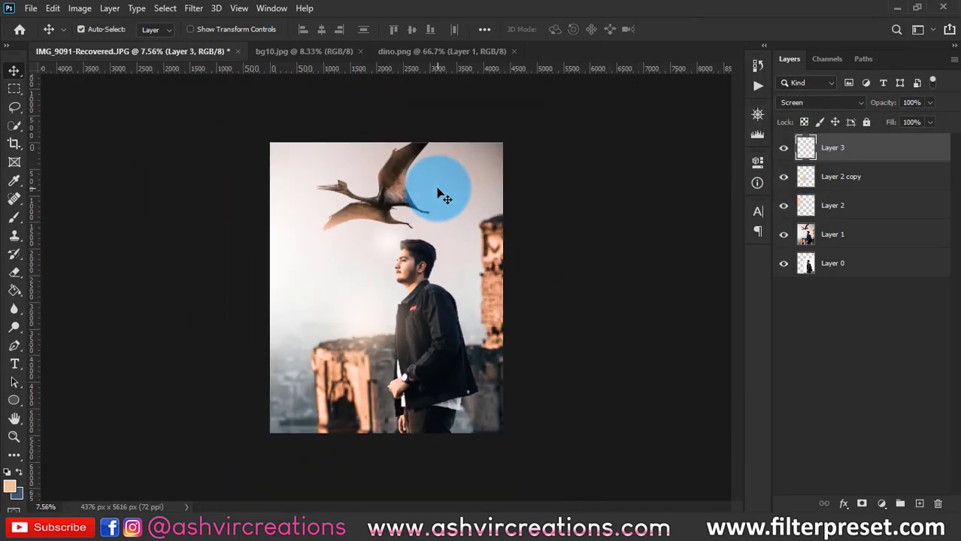
scroll(442, 195, up, 1)
drag(440, 197, 435, 291)
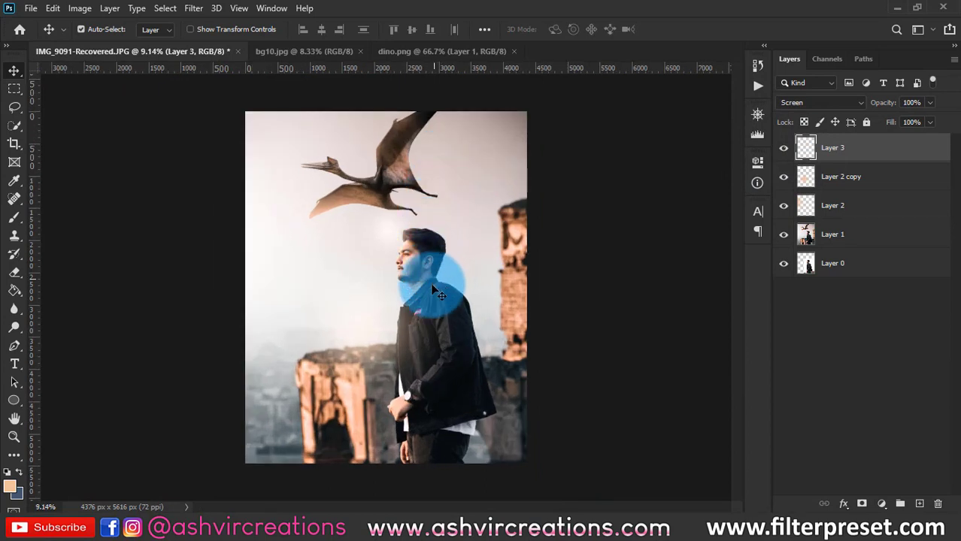
- Merge the three glow layers with the graded image layer into one layer
shift+click(847, 241)
right_click(848, 237)
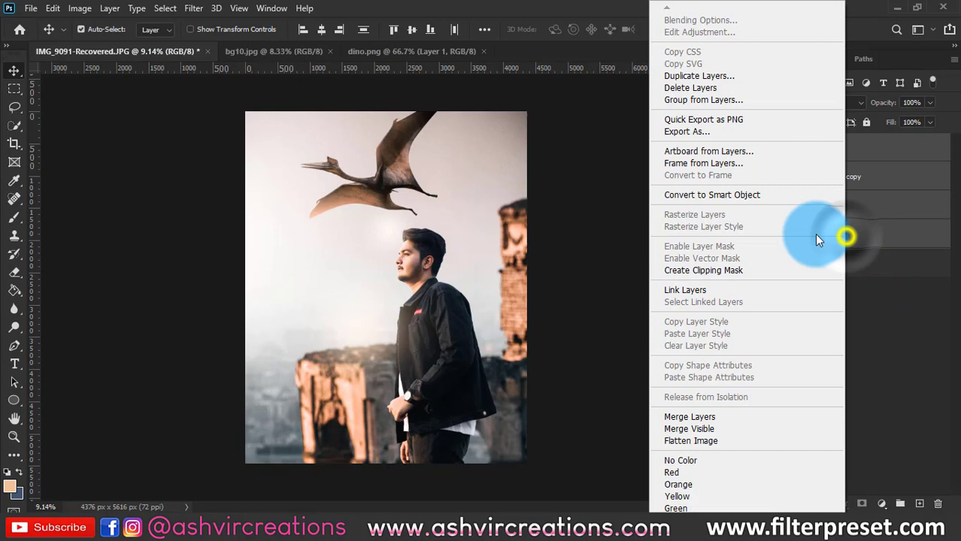
click(710, 418)
click(882, 503)
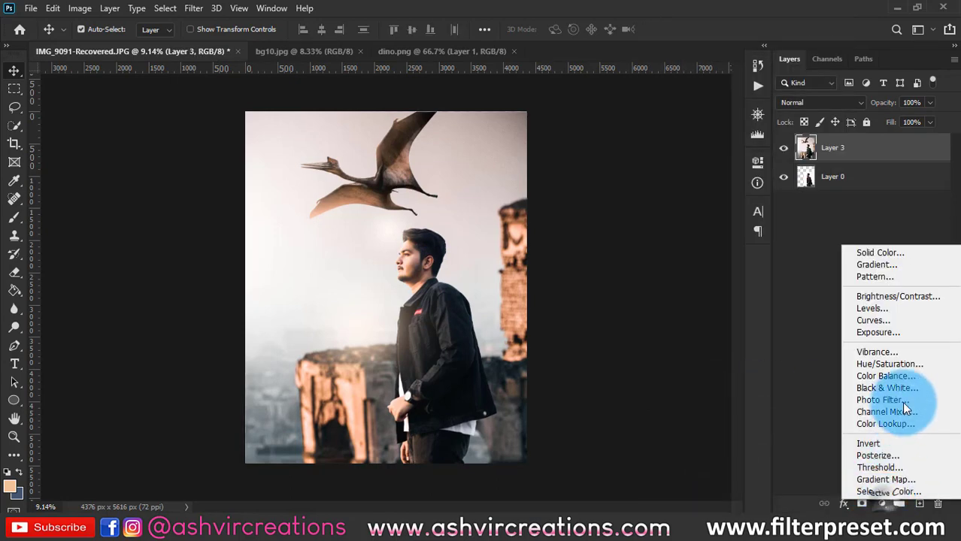
click(899, 366)
click(558, 223)
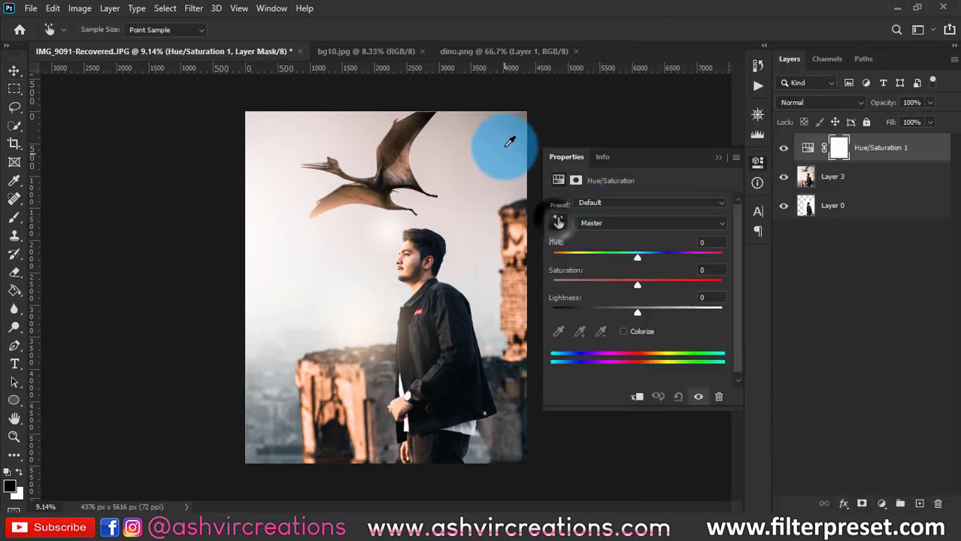
click(506, 136)
drag(630, 281, 508, 282)
click(718, 157)
key(Delete)
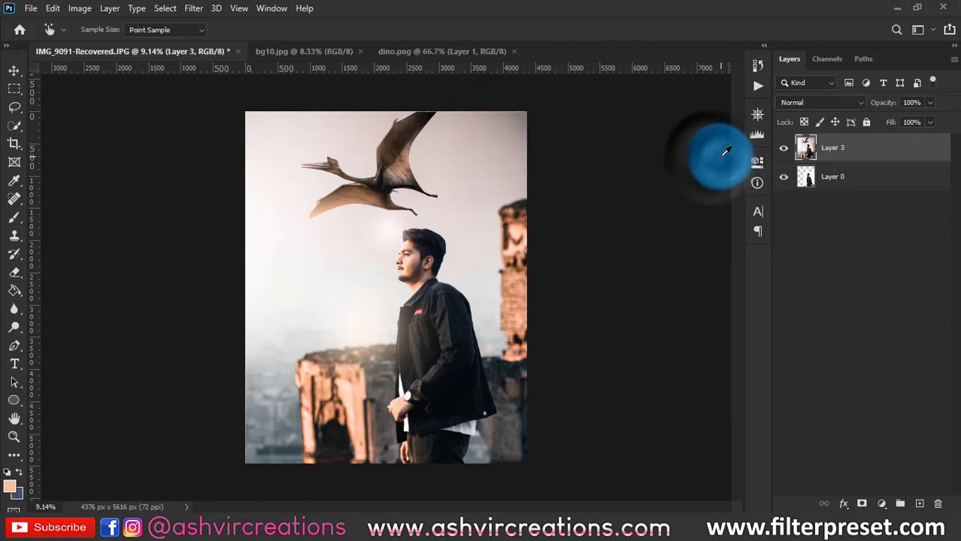
- Crop the image to the existing canvas bounds, deleting the pixels that lie outside
key(c)
key(Return)
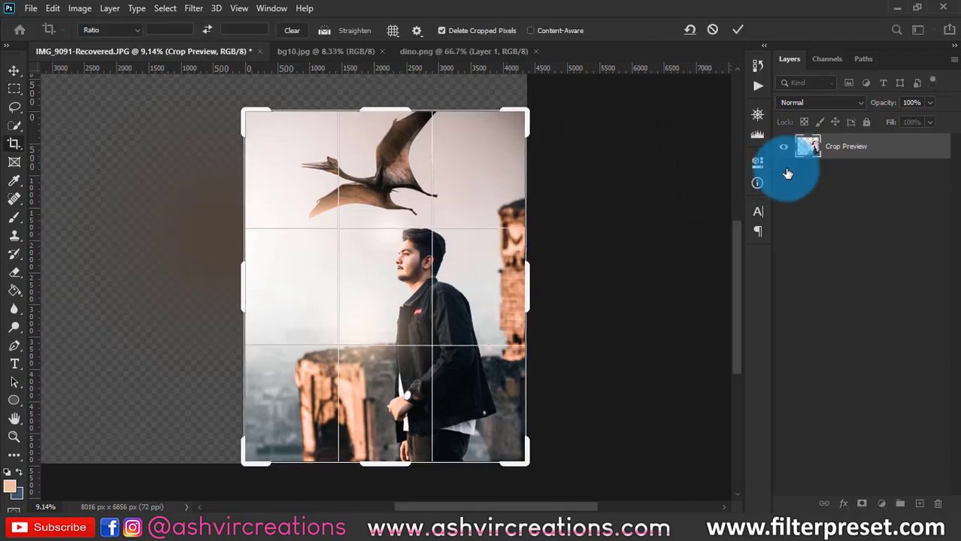
key(Return)
key(v)
- Duplicate the merged image layer and open the Camera Raw Filter presets for the copy
click(193, 9)
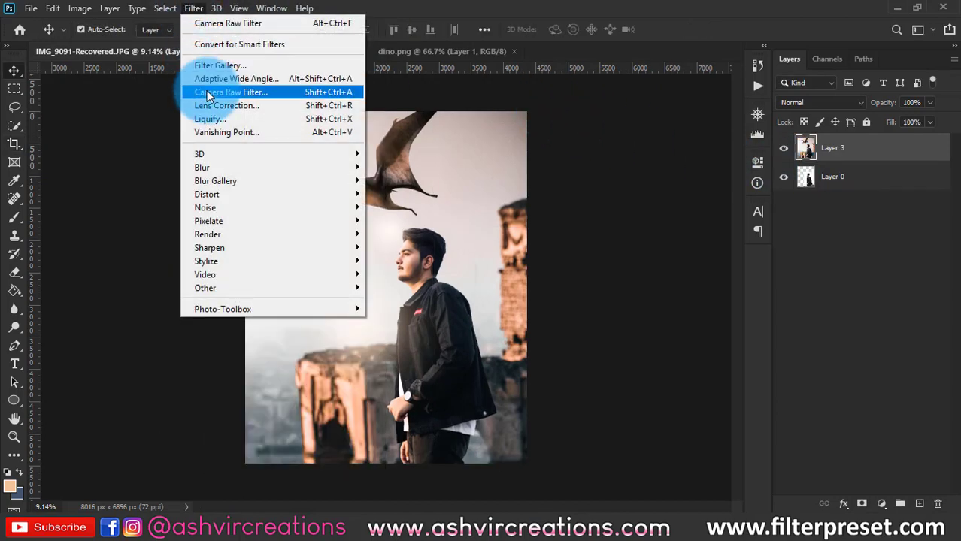
click(650, 213)
click(827, 149)
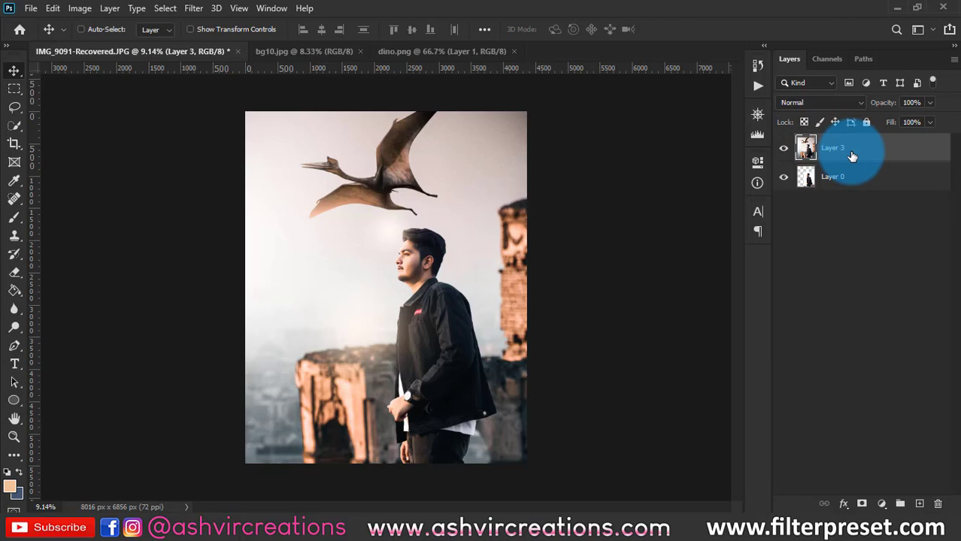
click(193, 8)
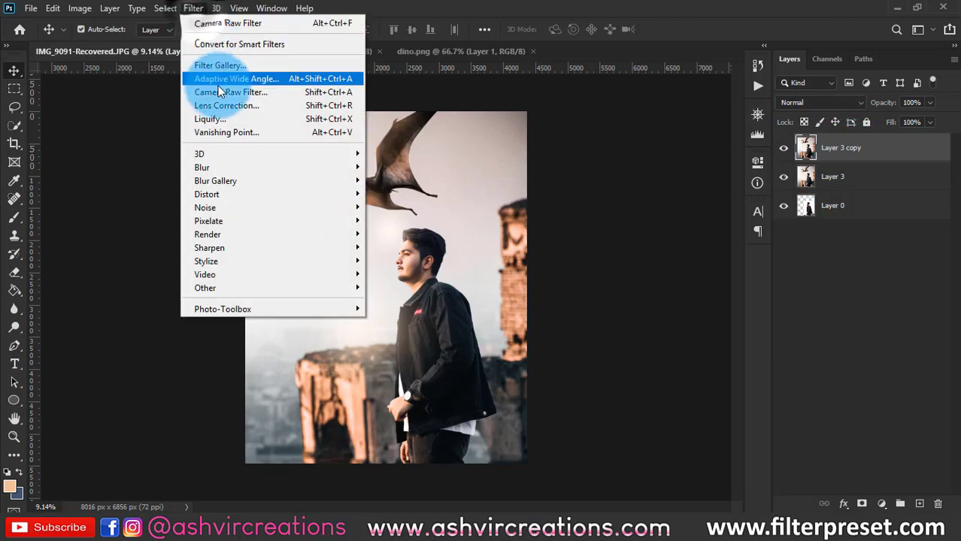
click(226, 92)
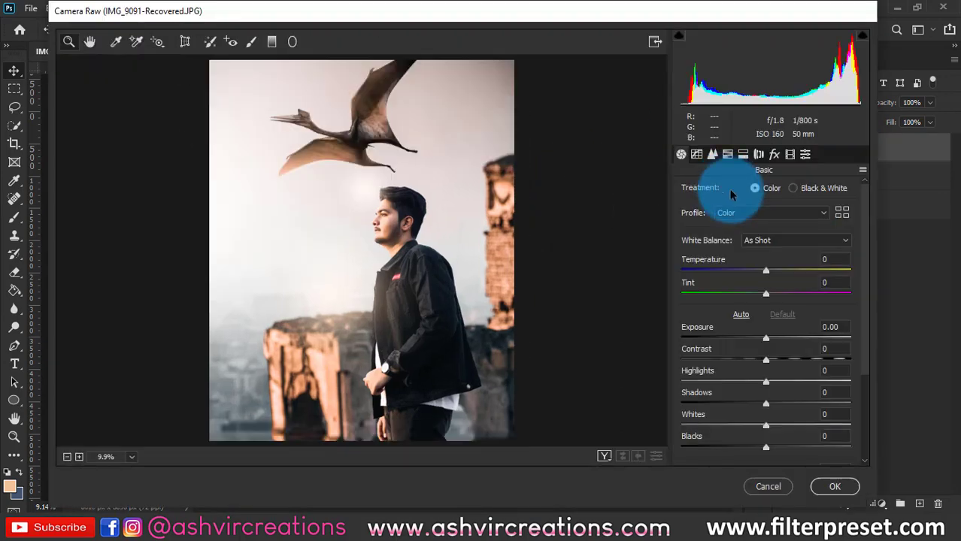
click(804, 154)
- Try the FP-New Brandon Woelfel 2020 AVC and FP-Mikutas Inspired AVC 2020 presets on the image
drag(858, 180, 858, 396)
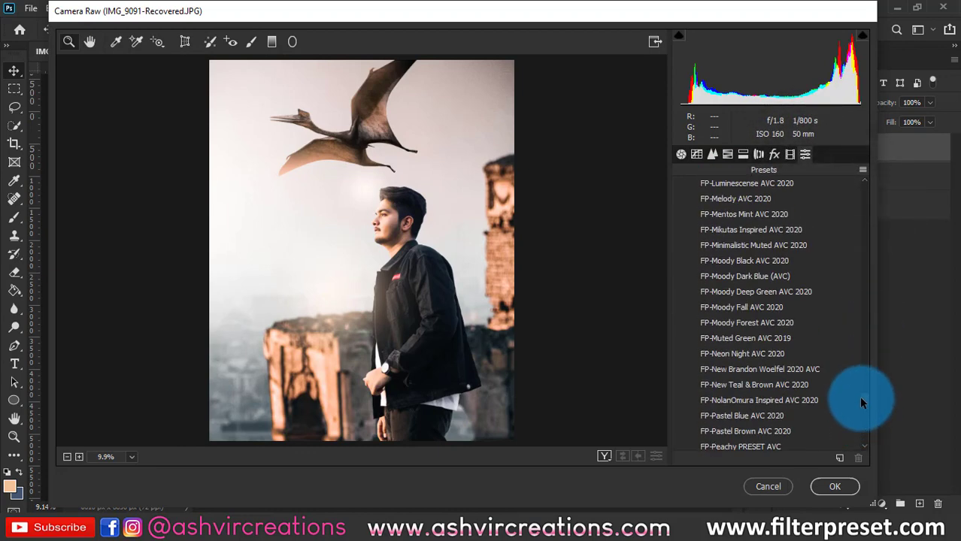
click(761, 402)
click(786, 369)
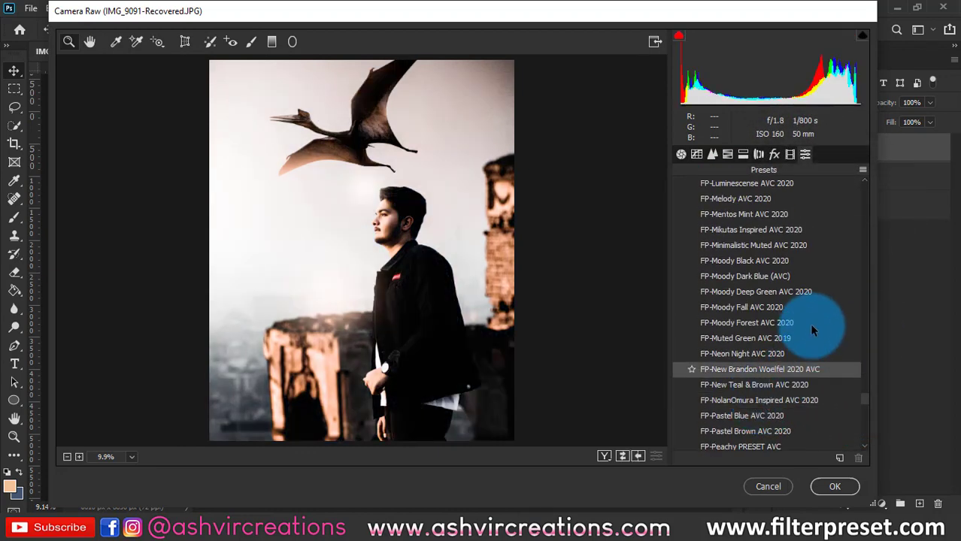
click(786, 259)
click(777, 227)
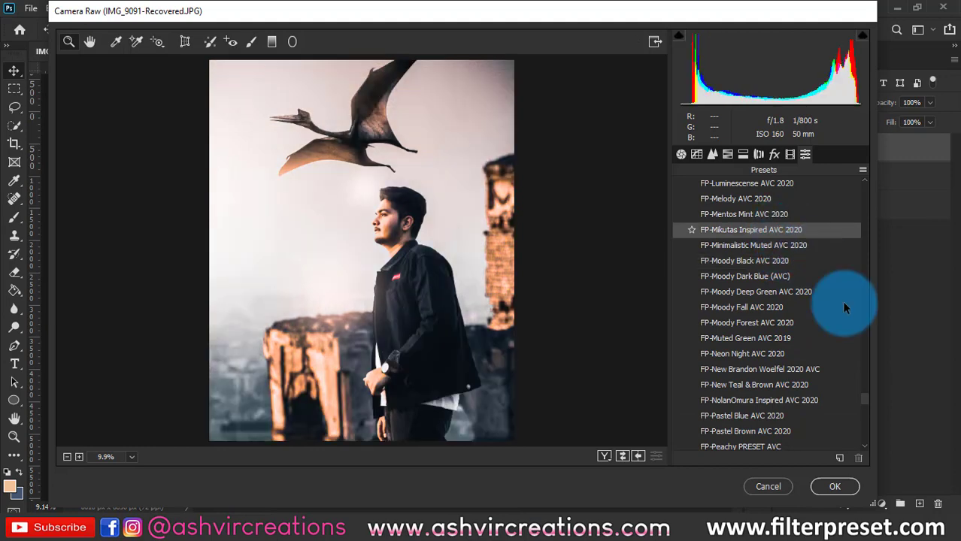
- Apply the FP-Pure Black & Orange AVC 2020 preset to the duplicated layer
drag(865, 399, 868, 410)
click(777, 357)
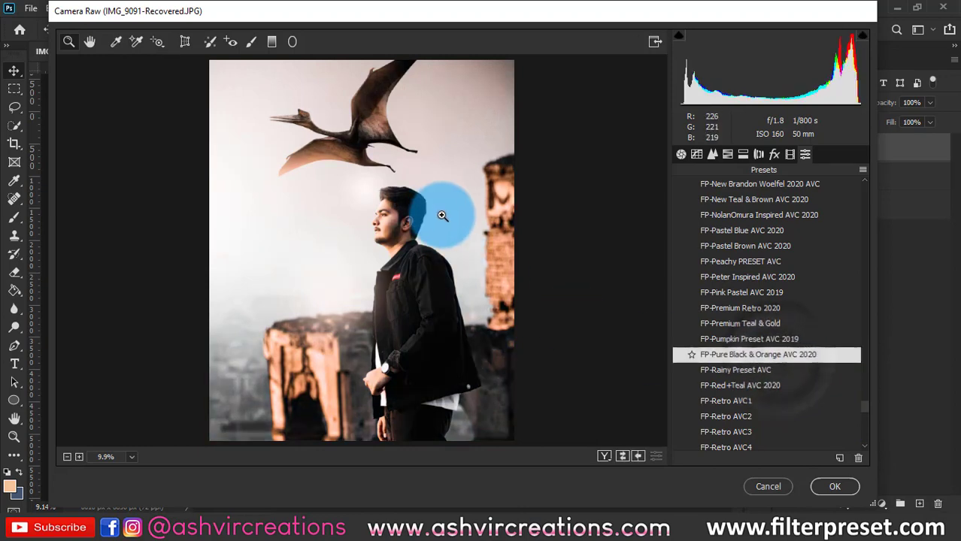
click(833, 487)
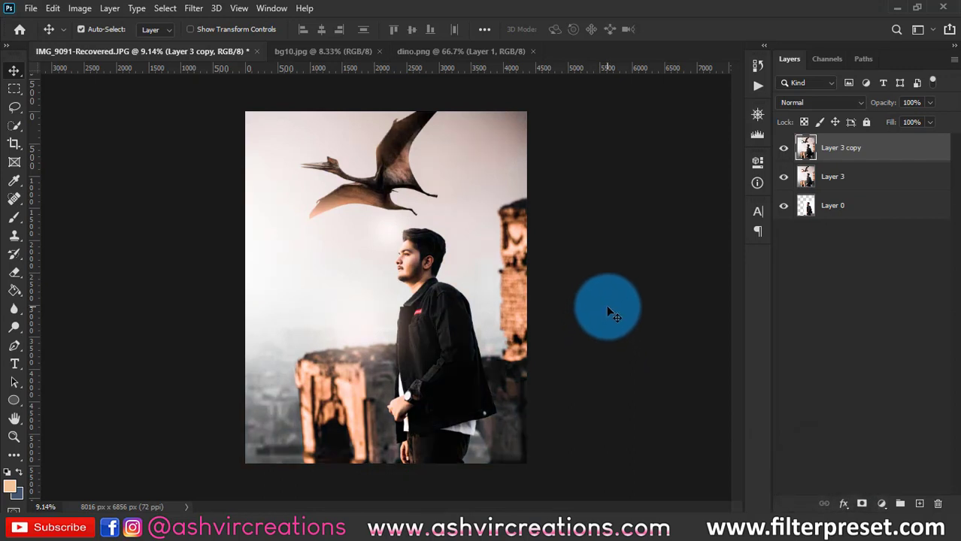
- Compare the image with and without the preset-graded copy, and lower that copy's opacity to 48%
click(782, 149)
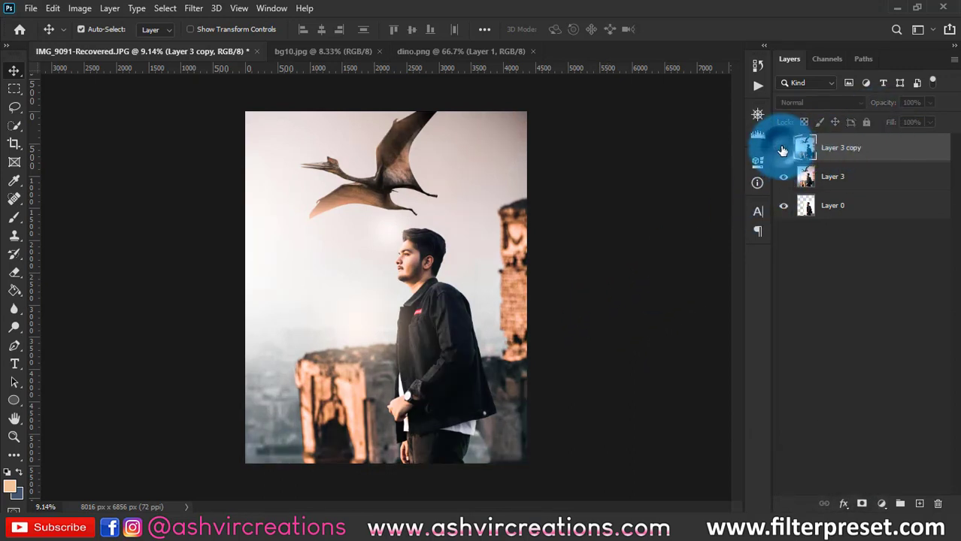
click(783, 149)
click(783, 149)
click(782, 149)
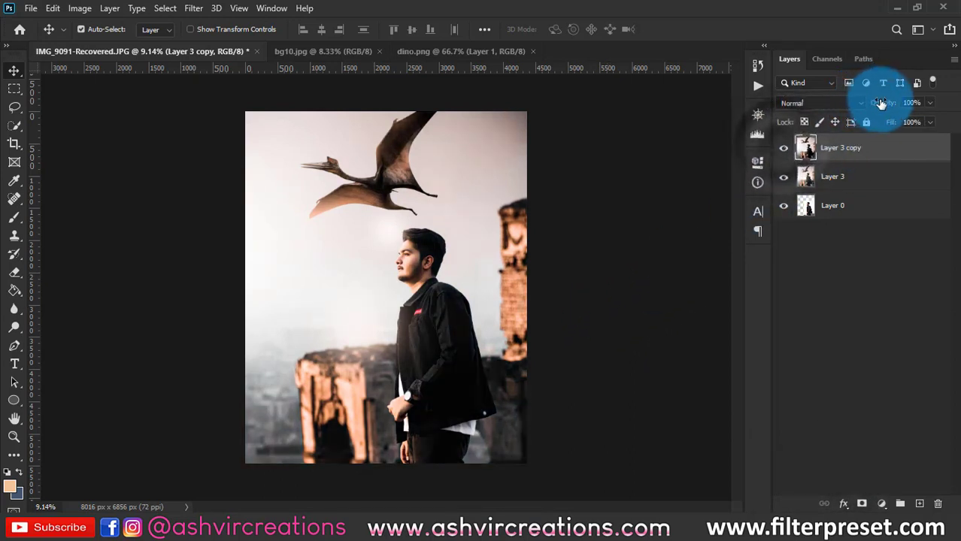
drag(881, 103, 754, 111)
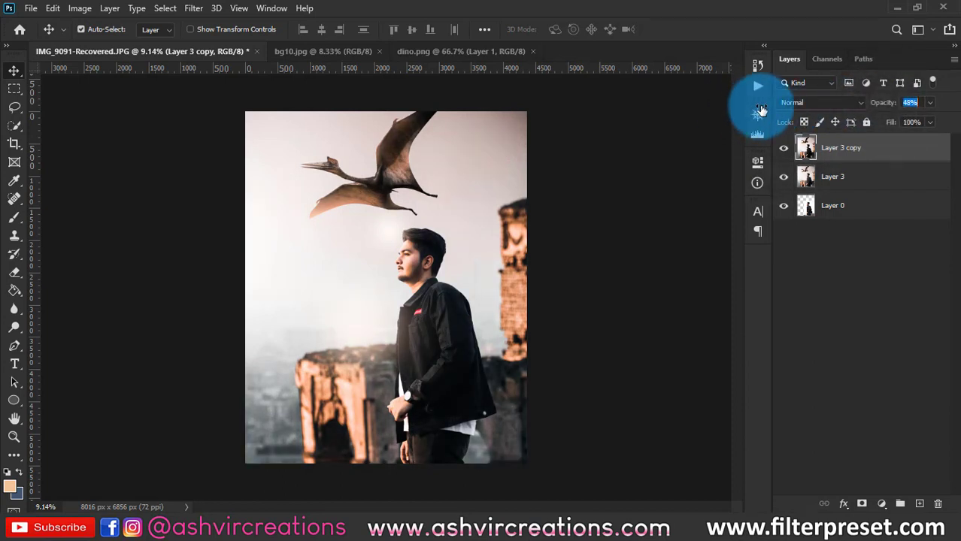
- Compare the image with and without the 48% graded copy, both overall and close up on the man
click(783, 149)
click(784, 149)
click(784, 149)
click(784, 149)
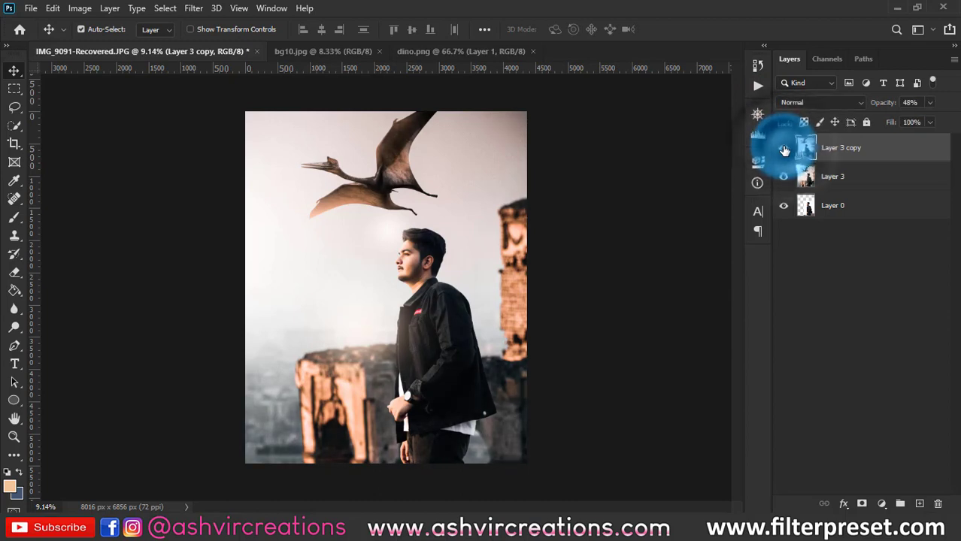
click(783, 149)
click(783, 149)
click(784, 149)
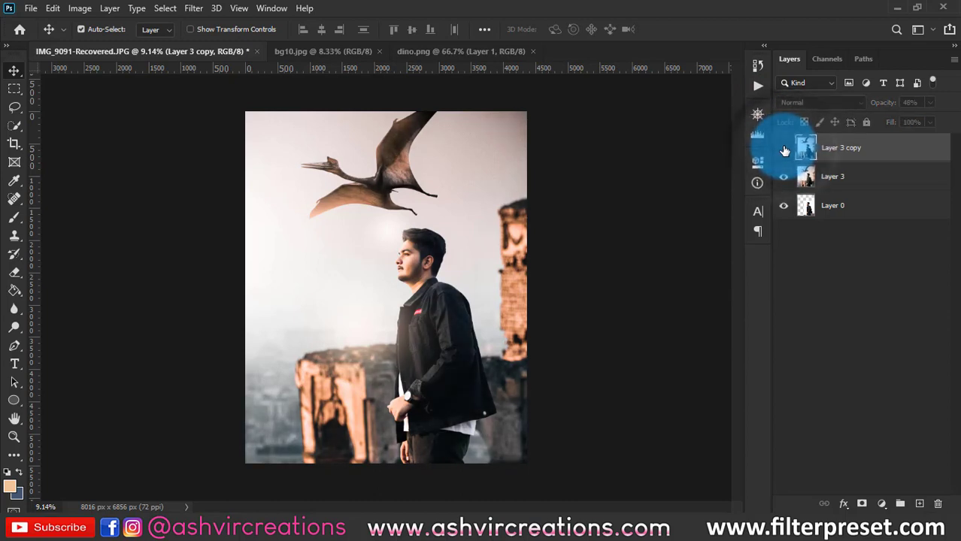
click(784, 149)
scroll(438, 242, up, 3)
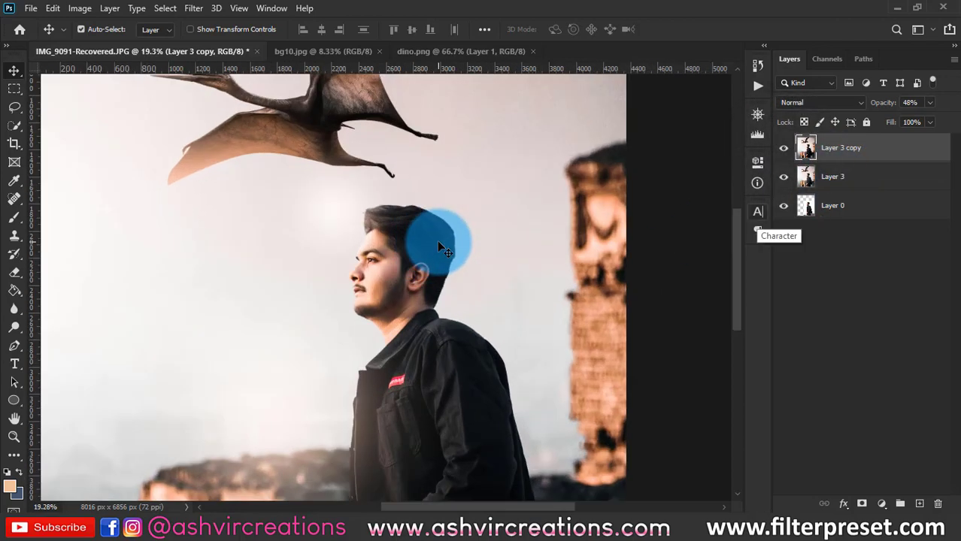
scroll(442, 248, down, 1)
click(810, 149)
click(788, 150)
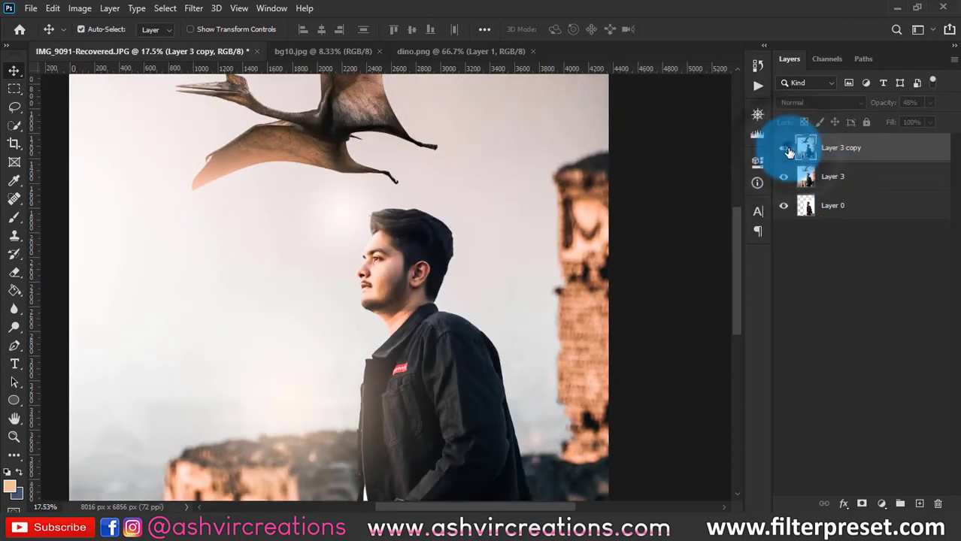
scroll(603, 168, down, 3)
click(784, 149)
- Merge the graded copy with the image layer beneath it, and discard a newly added empty layer
shift+click(831, 178)
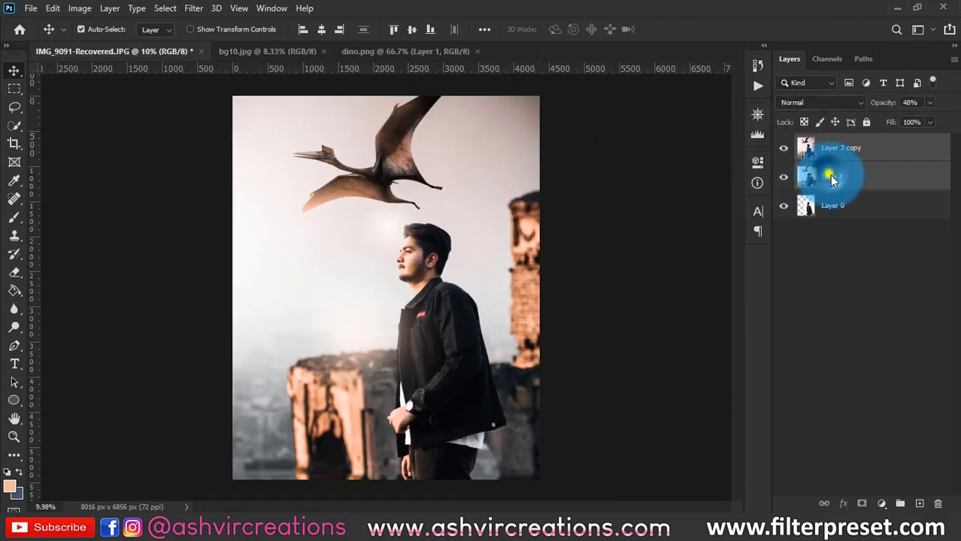
right_click(829, 175)
click(684, 412)
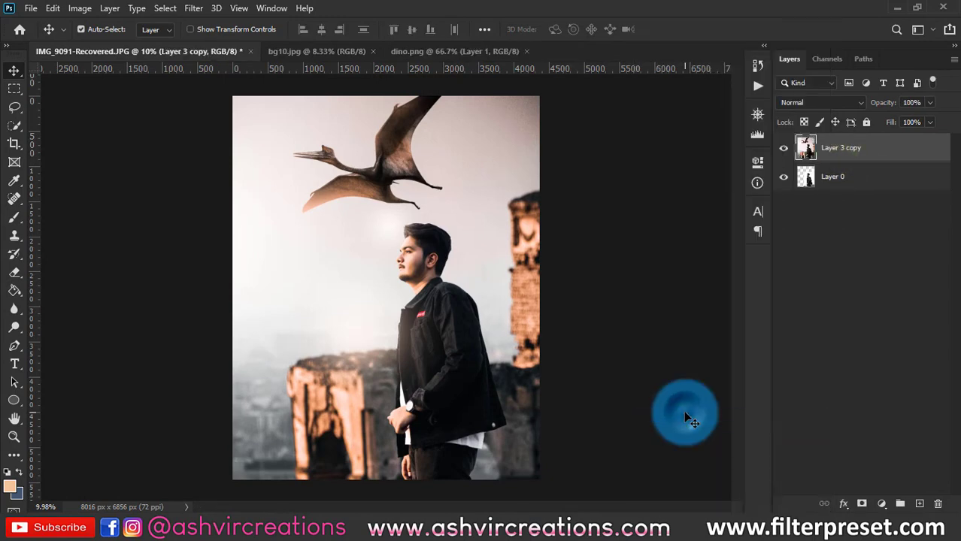
click(920, 504)
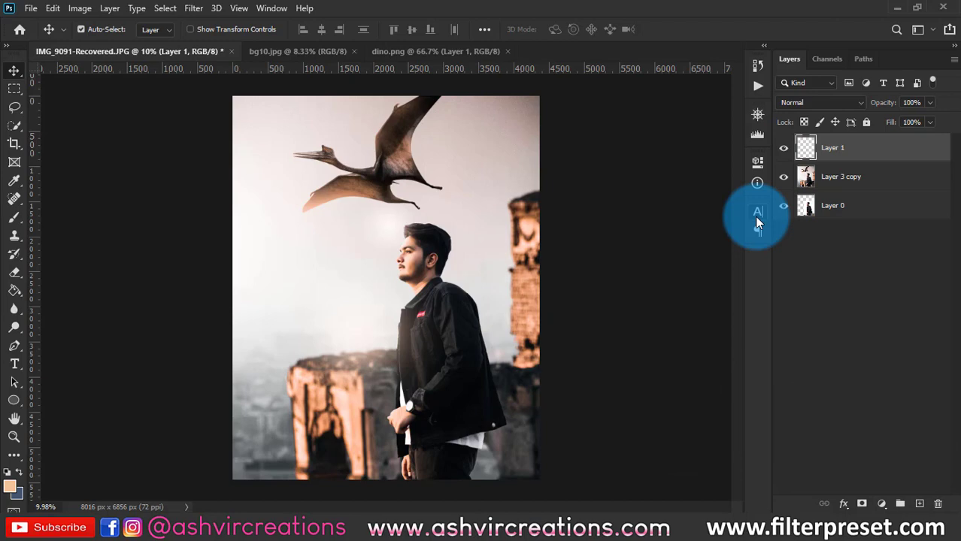
key(Delete)
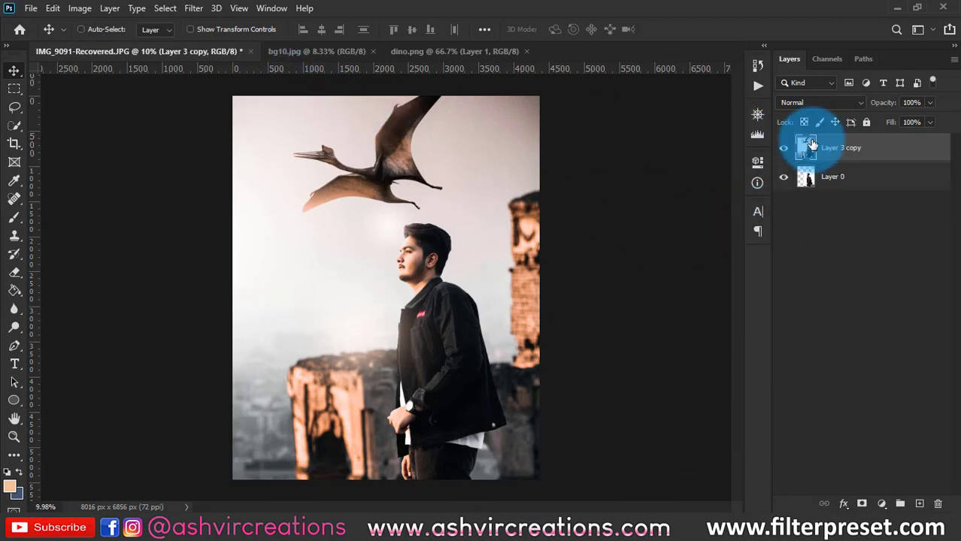
- Crop the document to the visible image bounds again with cropped pixels deleted
key(c)
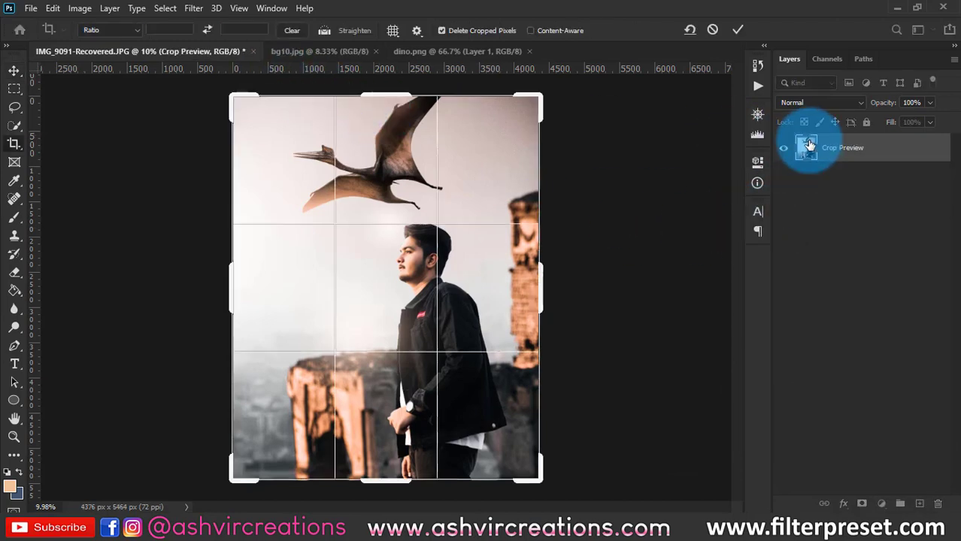
key(Return)
key(v)
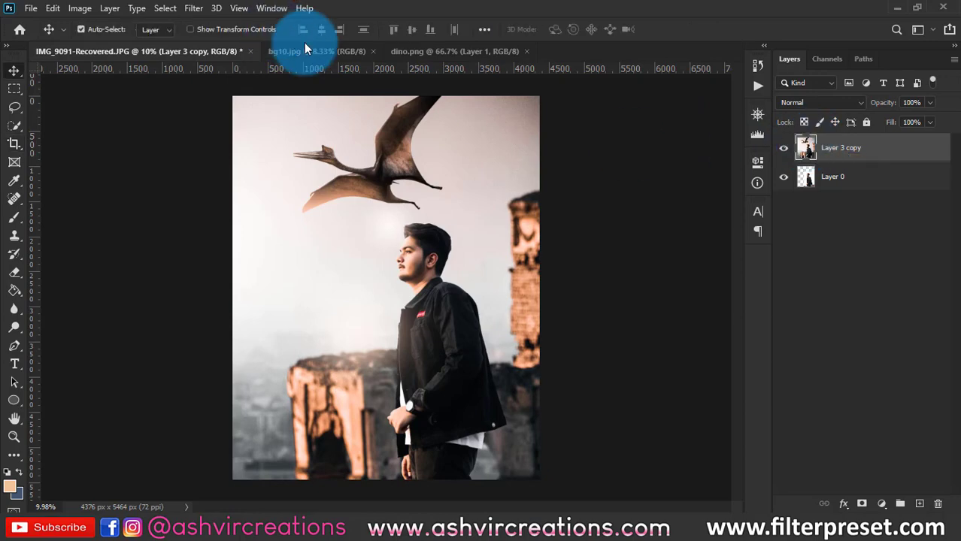
- Duplicate the merged image layer and set the copy's blend mode to Screen
key(ctrl+j)
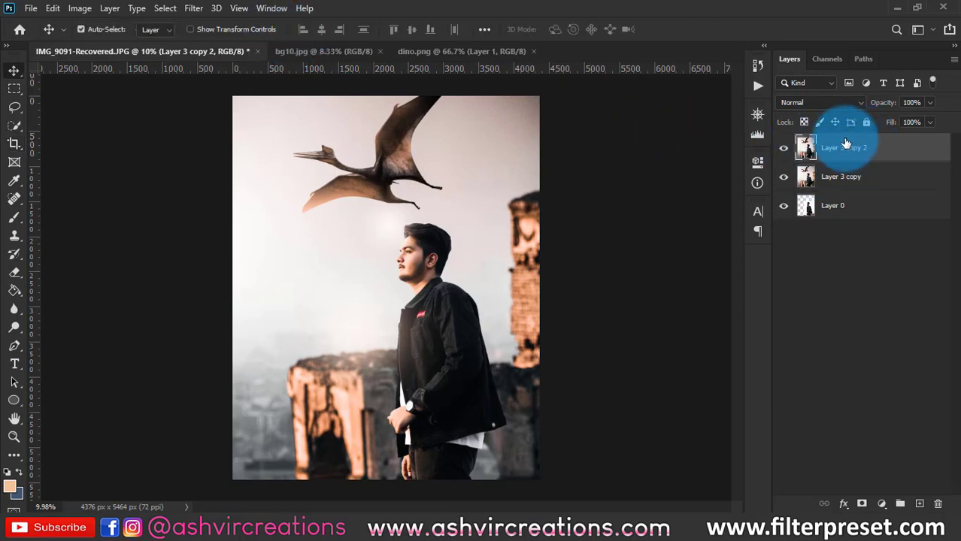
click(812, 109)
click(798, 218)
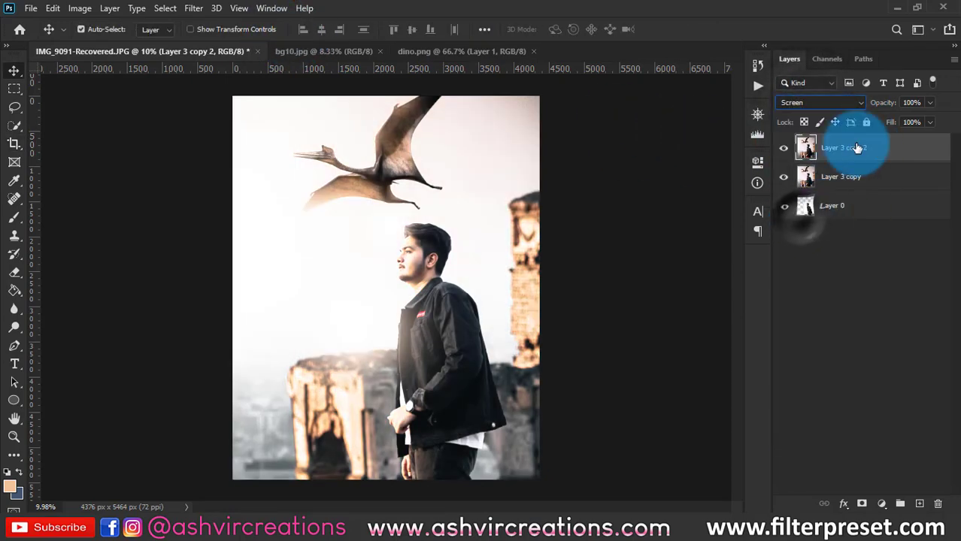
- In the Screen copy's Blend If settings, split the underlying layer's black point to 0 / 195
right_click(857, 147)
click(696, 22)
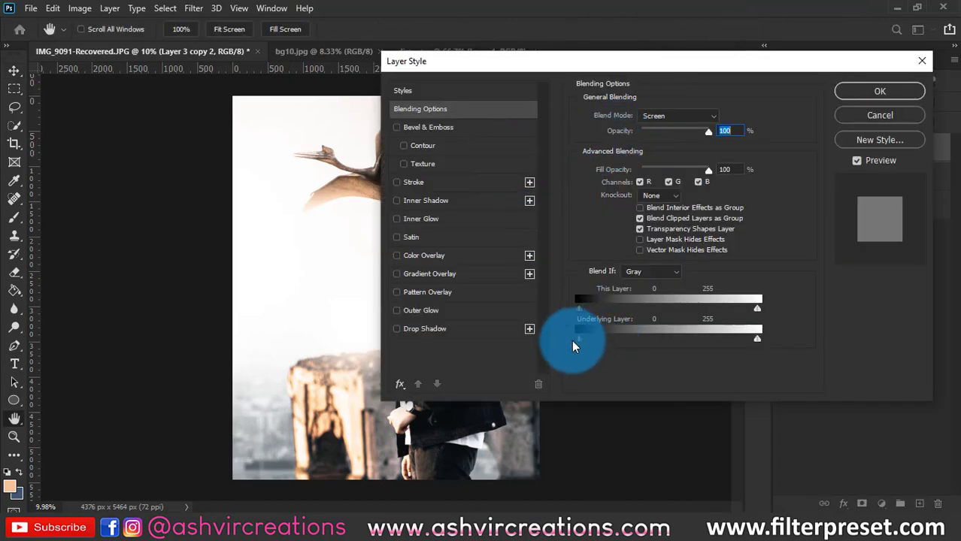
drag(573, 345, 714, 344)
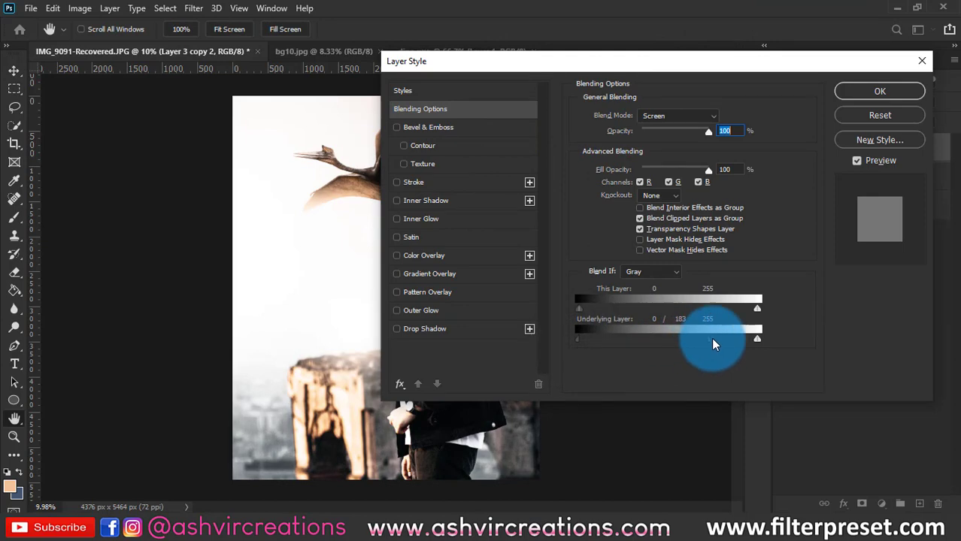
drag(654, 58, 772, 60)
drag(834, 344, 838, 344)
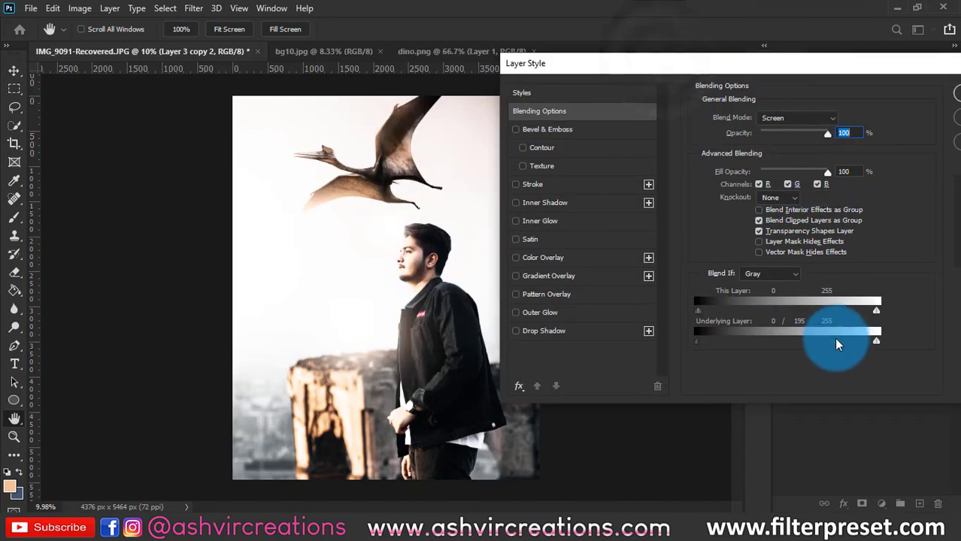
key(Return)
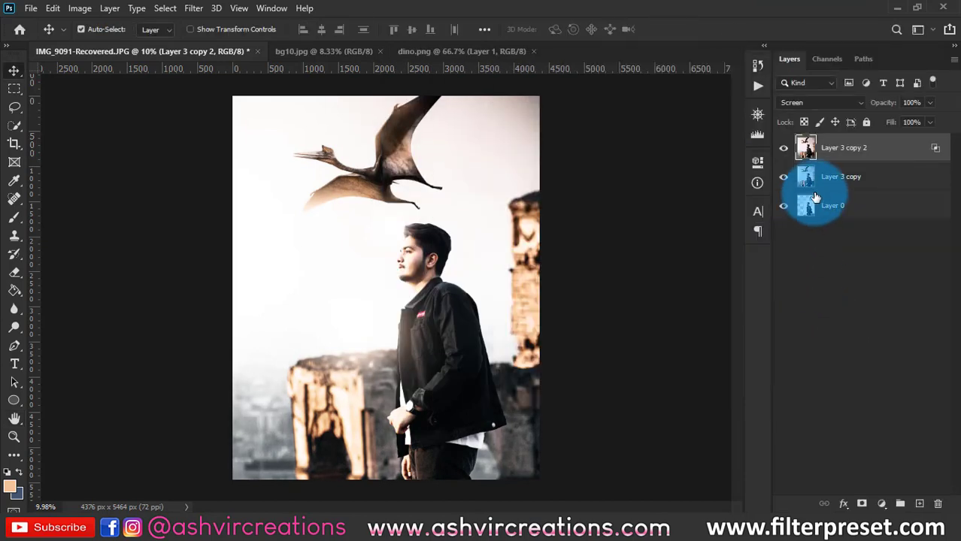
- Duplicate the original image layer, place the copy above the Screen layer, and set it to Multiply
click(842, 179)
key(ctrl+j)
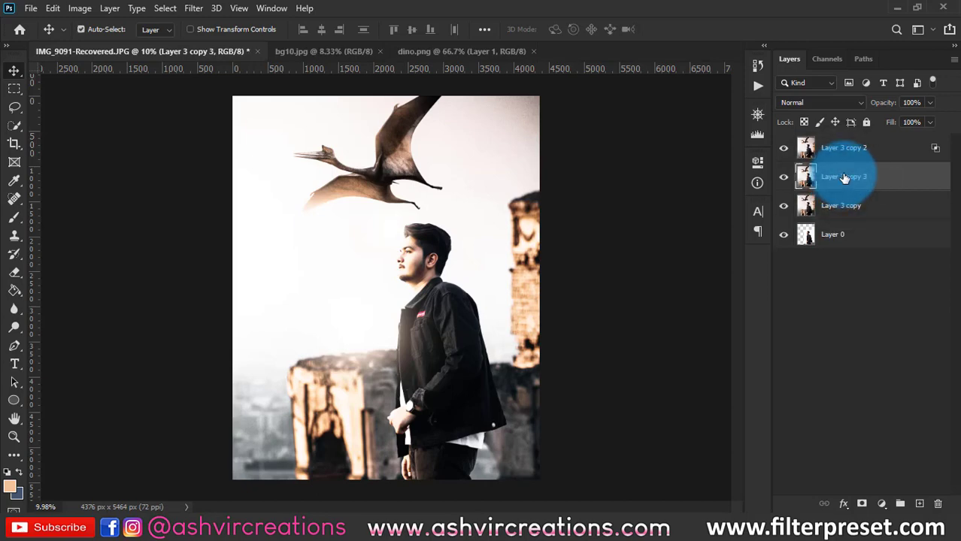
drag(844, 178, 845, 147)
click(820, 102)
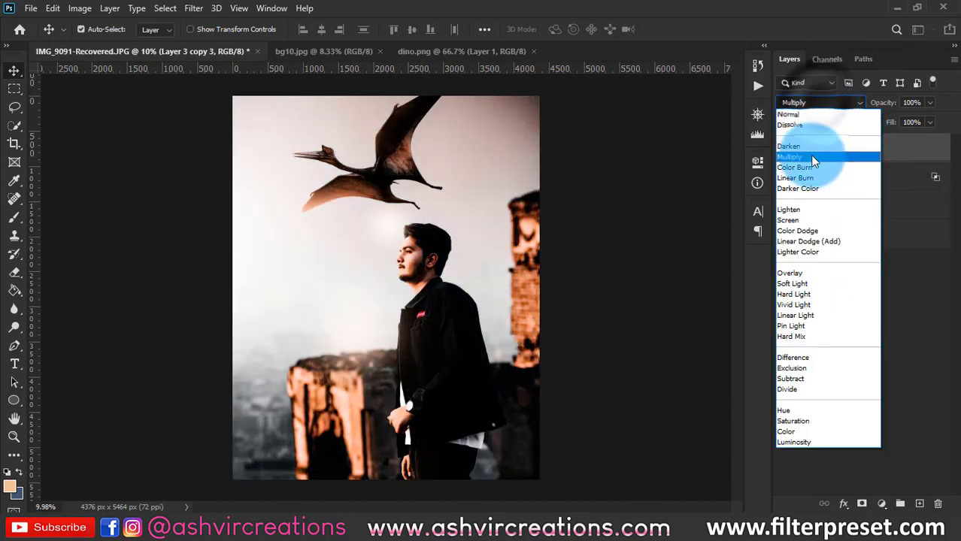
click(810, 155)
- In the Multiply copy's Blend If settings, split the underlying layer's white point to 66 / 255
right_click(872, 148)
click(760, 23)
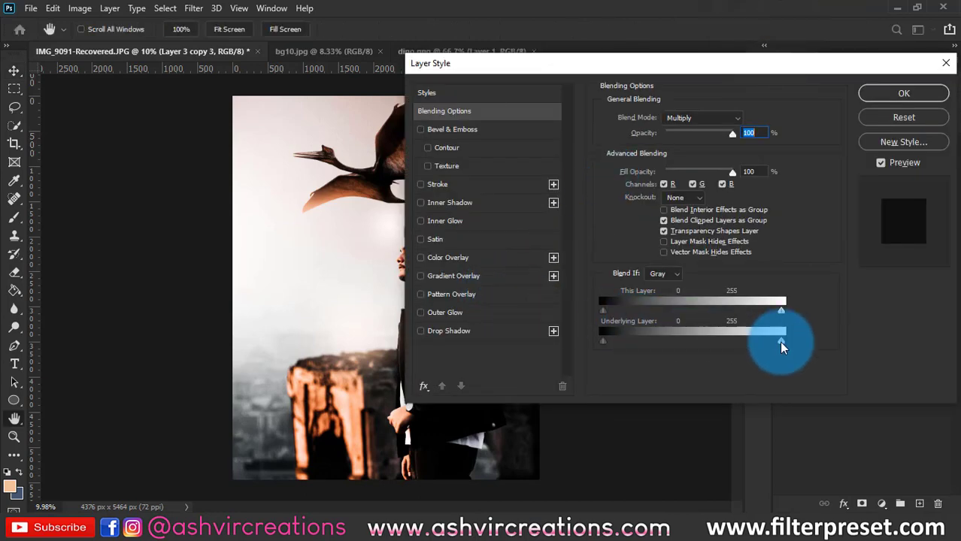
drag(780, 343, 634, 340)
drag(654, 72, 768, 69)
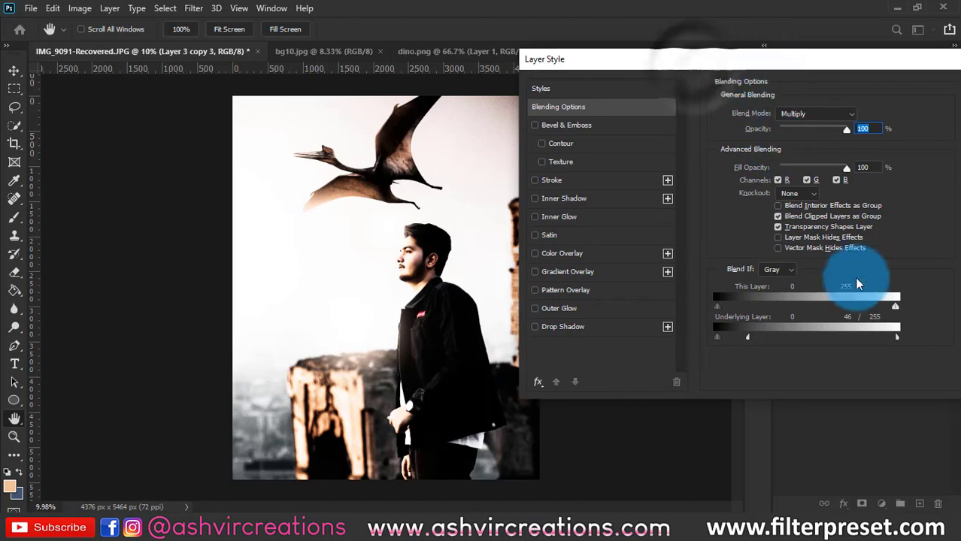
drag(749, 341, 765, 326)
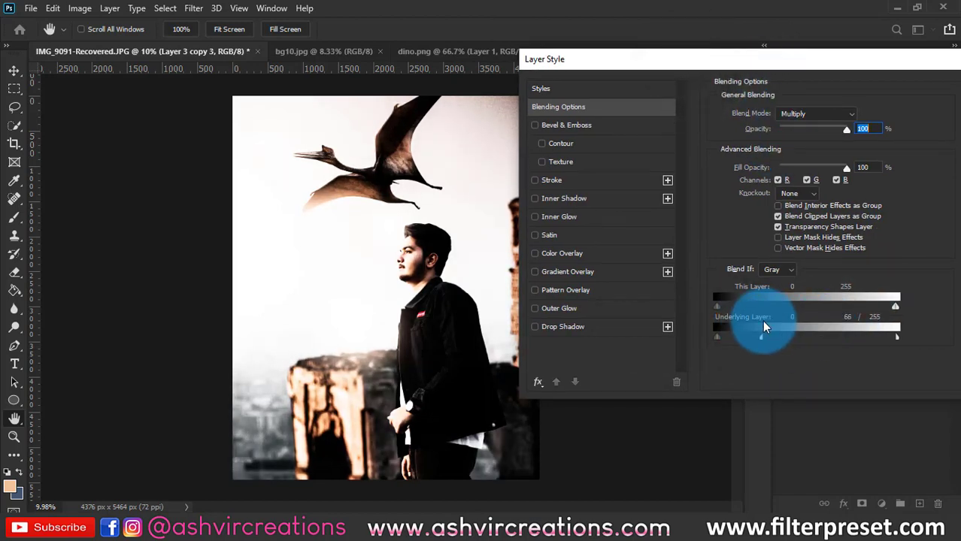
key(Return)
- Group the Multiply and Screen copies together above the image layer
ctrl+click(837, 178)
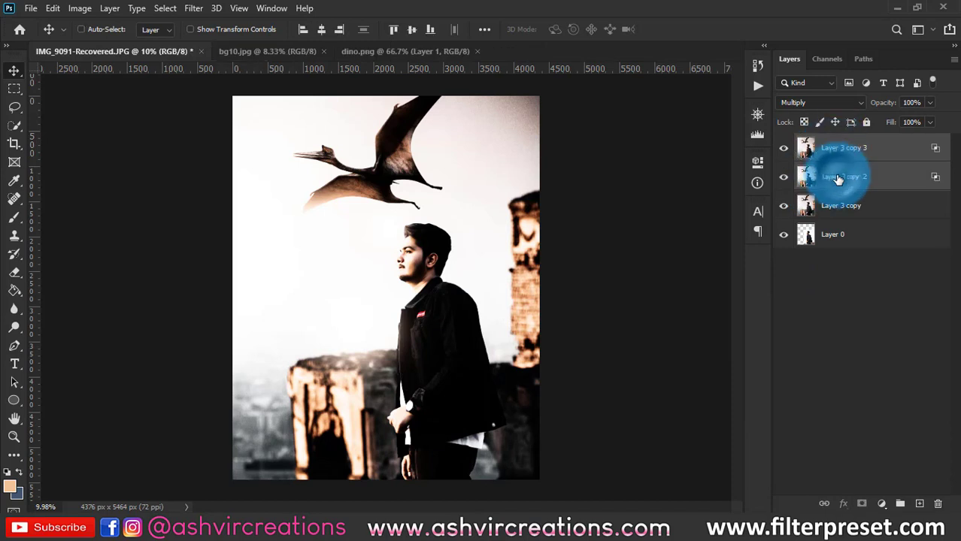
key(ctrl+g)
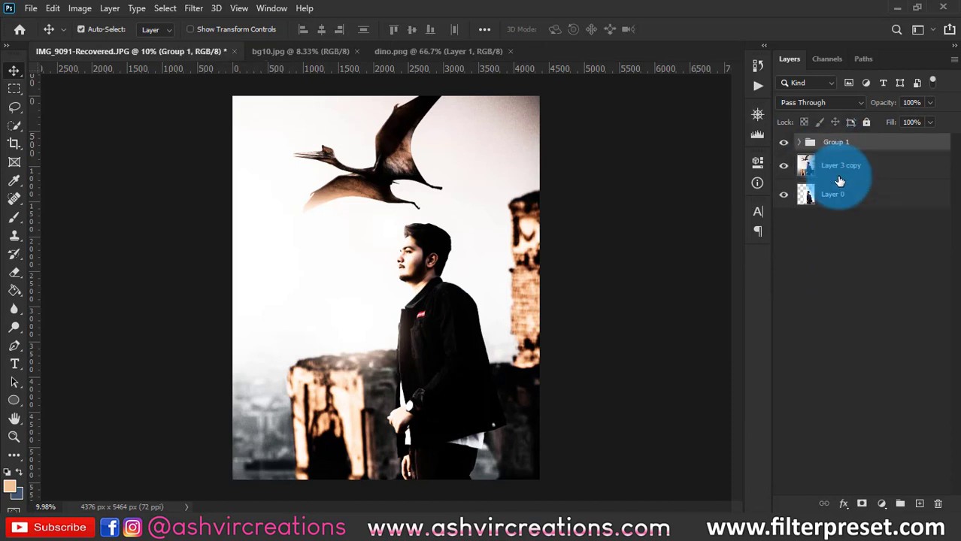
- Add a mask to the contrast group and use Apply Image on it with Layer 3 copy, RGB channel, Multiply blending at 100% opacity
click(862, 504)
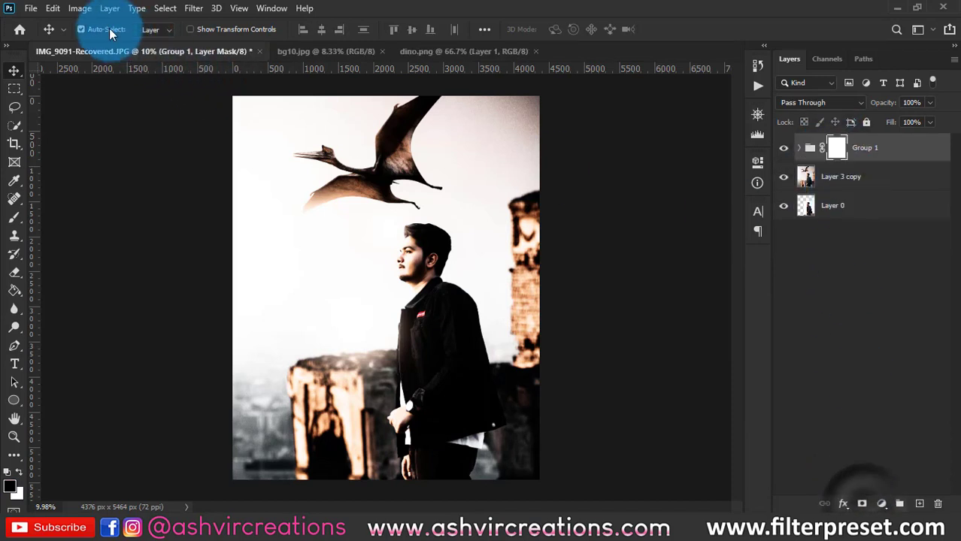
click(80, 7)
click(91, 213)
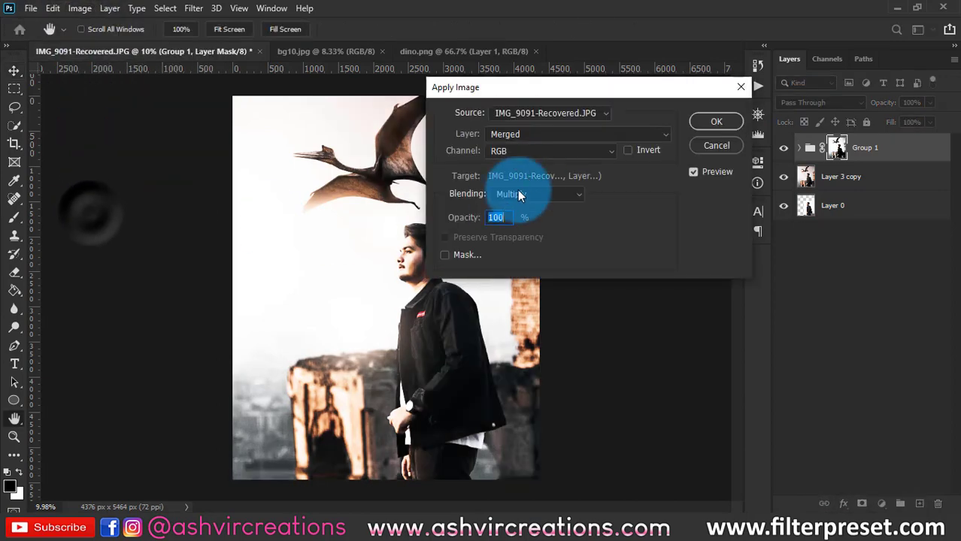
click(532, 149)
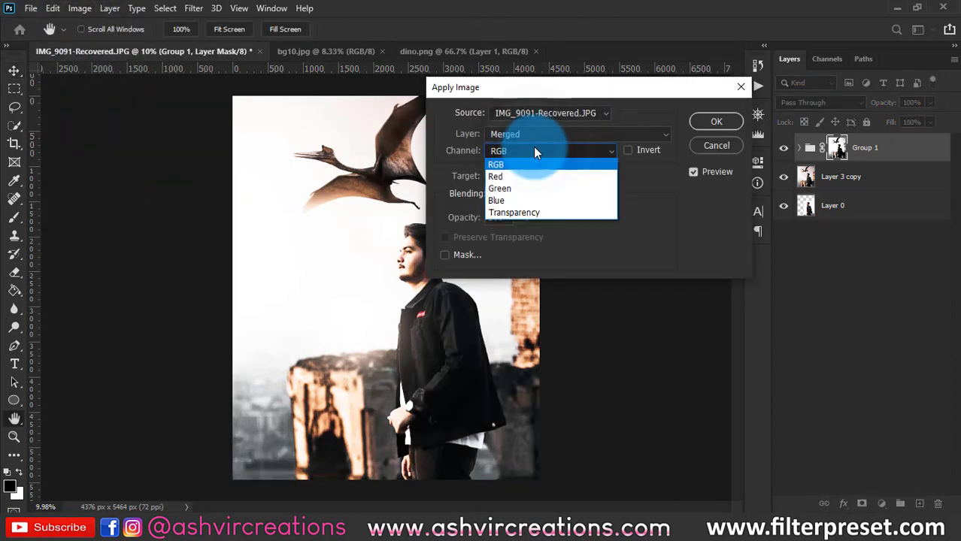
click(533, 150)
click(524, 134)
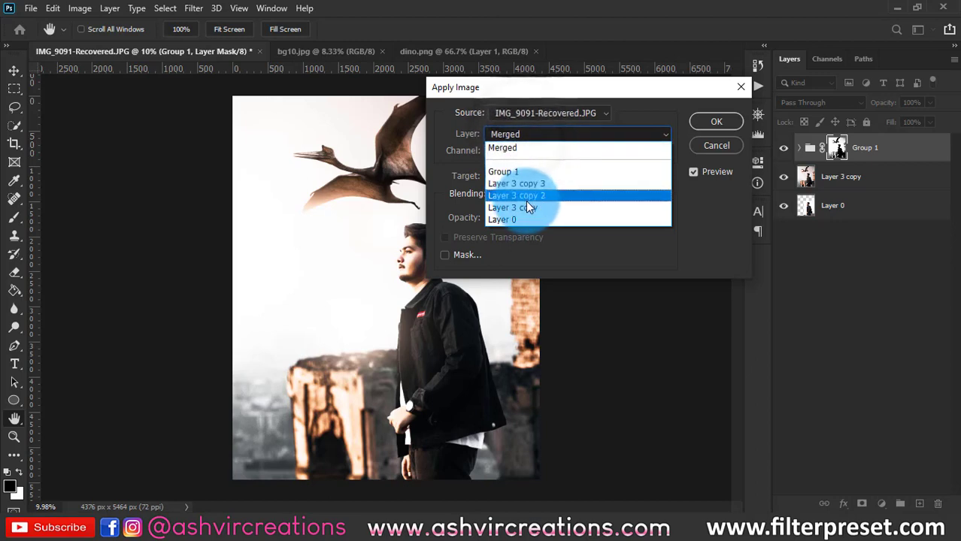
click(527, 207)
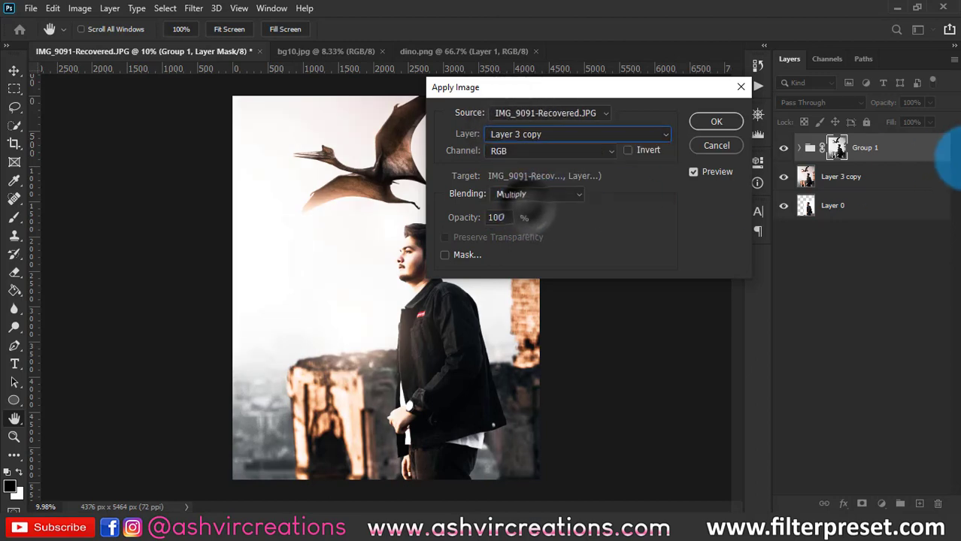
click(730, 122)
- Compare the image with the masked contrast group hidden and shown, both in full and close up on the man's face
click(787, 148)
click(789, 148)
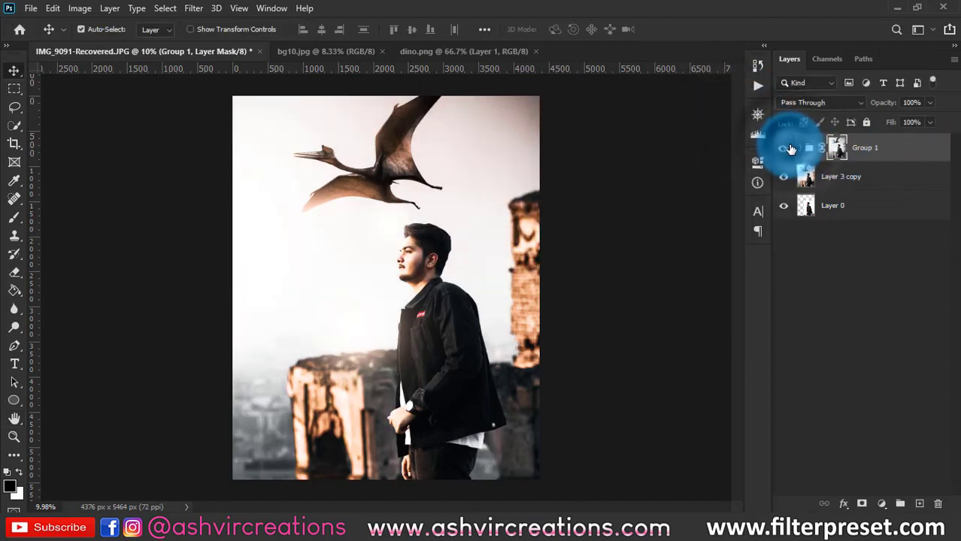
click(789, 149)
click(790, 149)
click(790, 148)
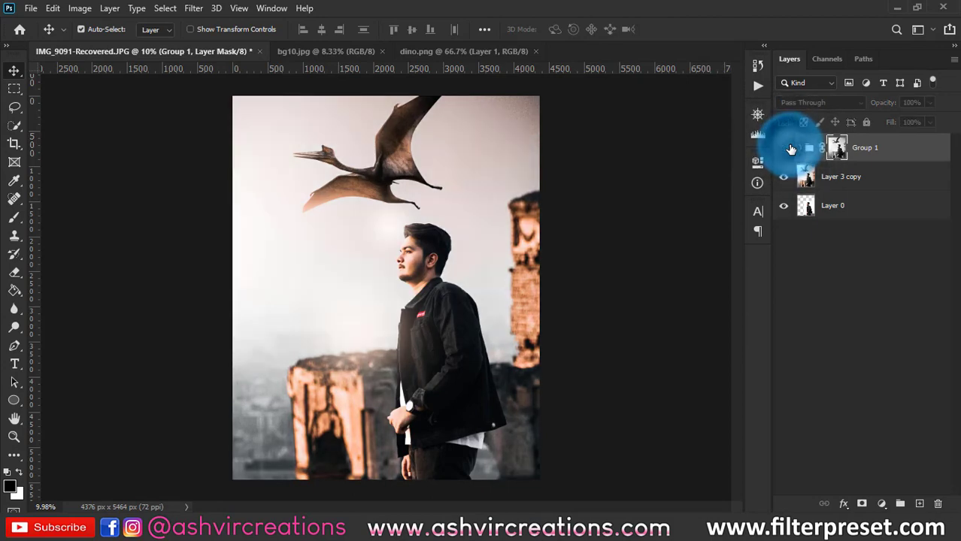
click(789, 149)
click(786, 148)
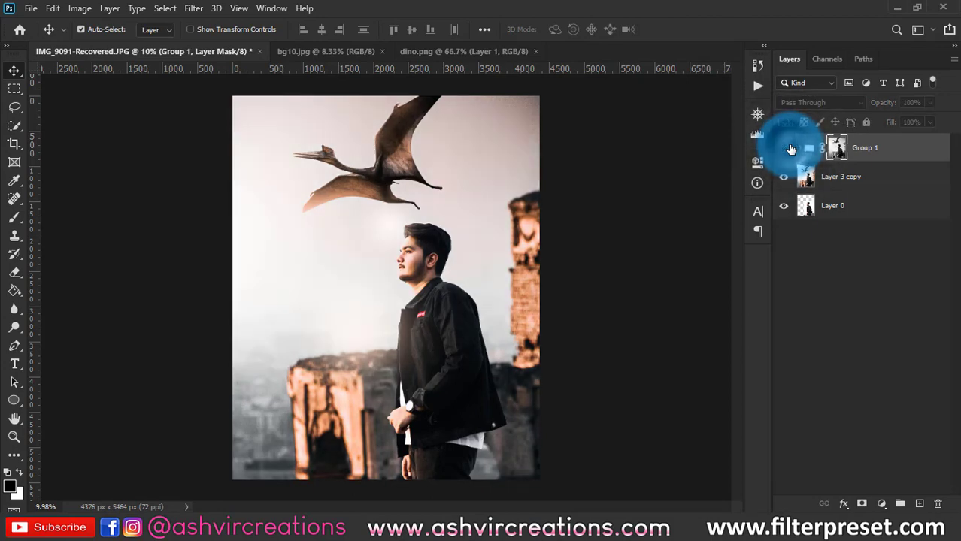
click(787, 148)
scroll(467, 256, up, 6)
scroll(391, 250, up, 2)
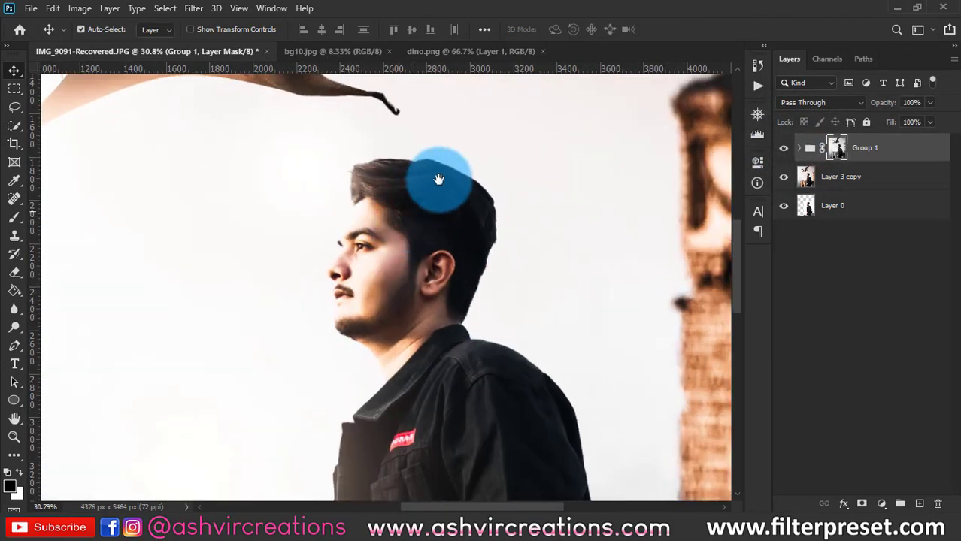
click(782, 148)
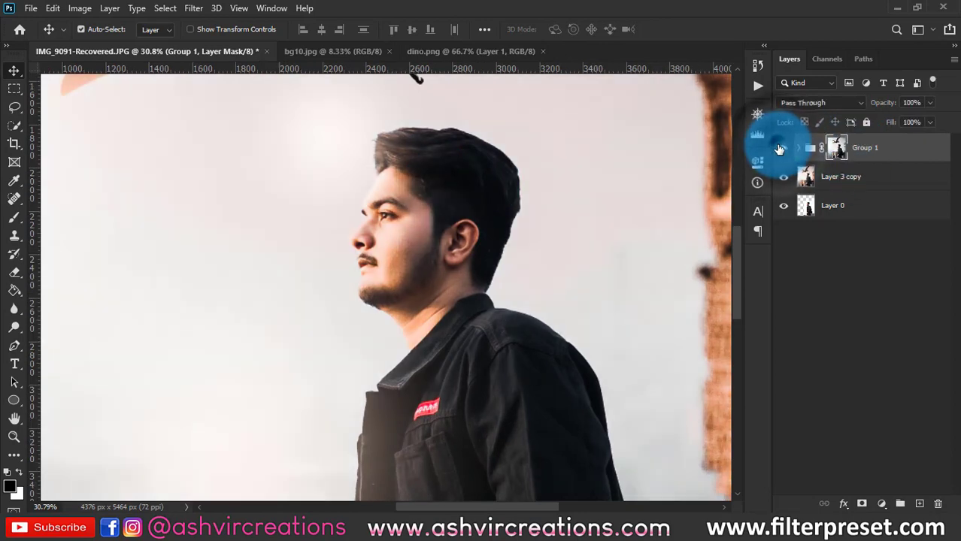
click(780, 148)
click(779, 148)
click(779, 148)
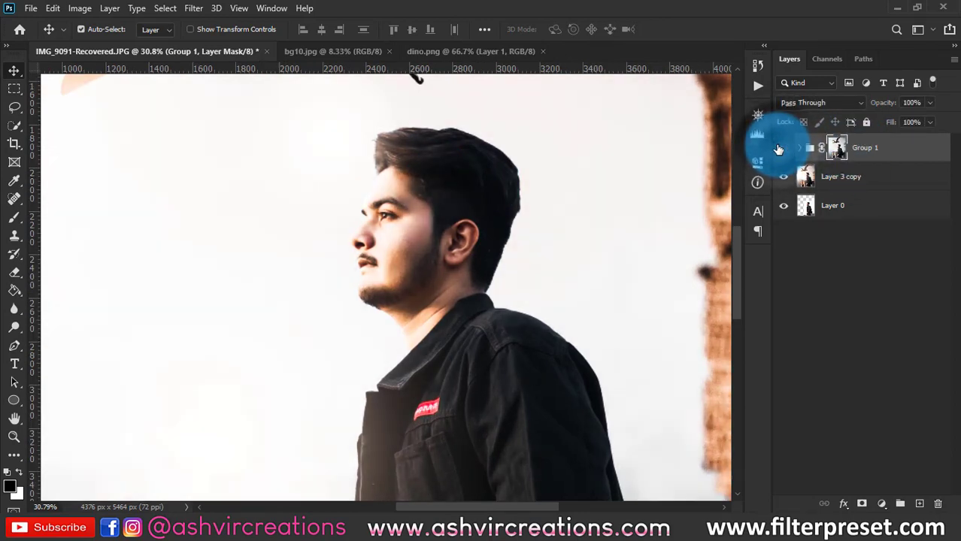
click(780, 148)
click(780, 148)
scroll(488, 188, down, 6)
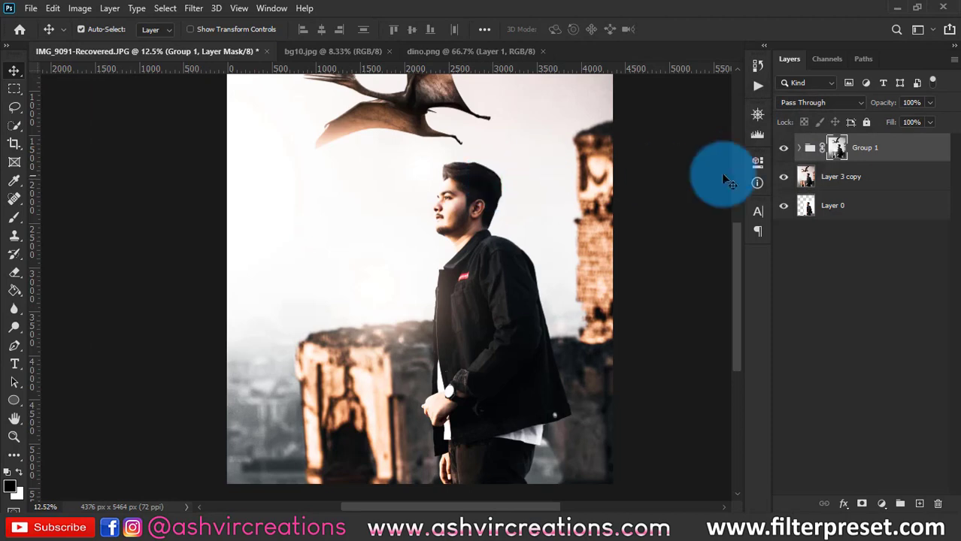
click(786, 151)
click(785, 151)
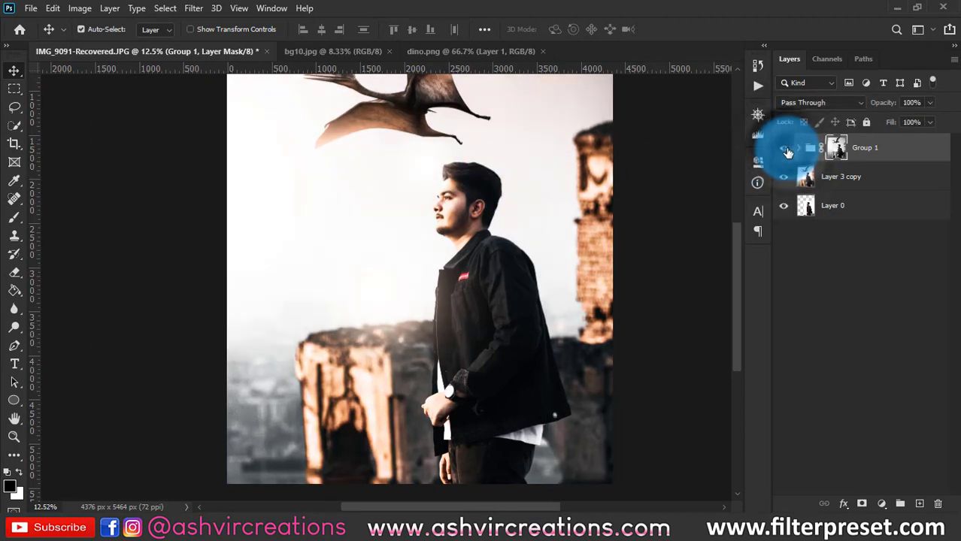
click(785, 151)
click(785, 150)
click(786, 150)
click(785, 150)
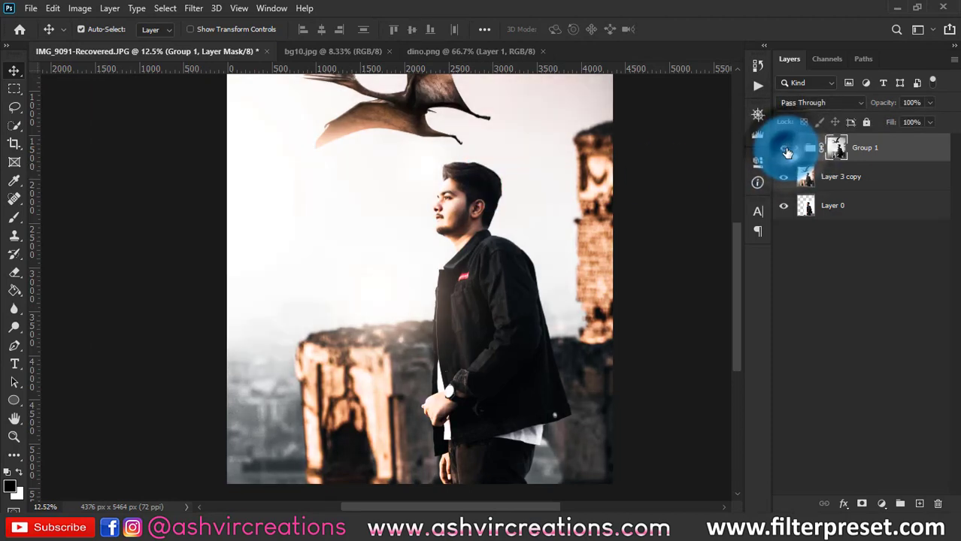
scroll(532, 185, down, 2)
scroll(532, 186, up, 1)
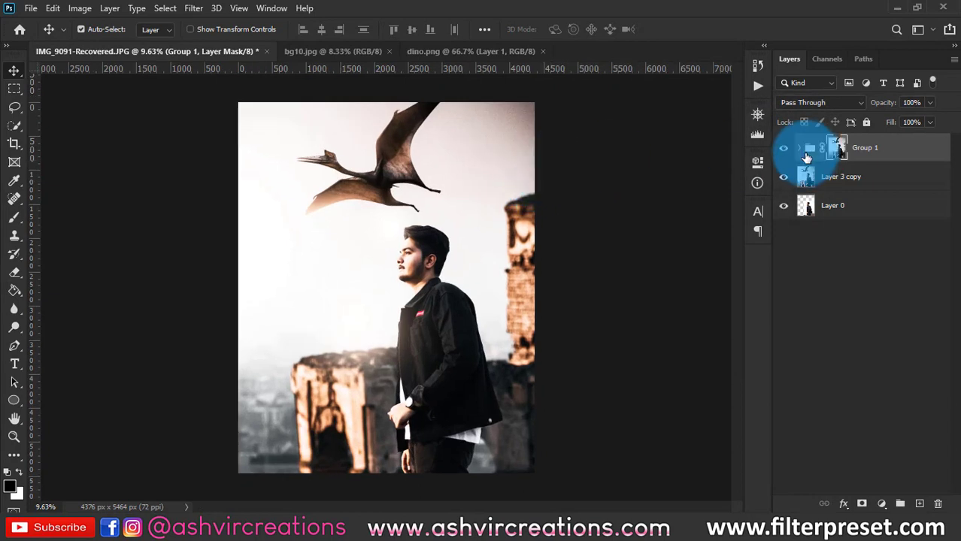
click(775, 149)
click(775, 148)
click(775, 148)
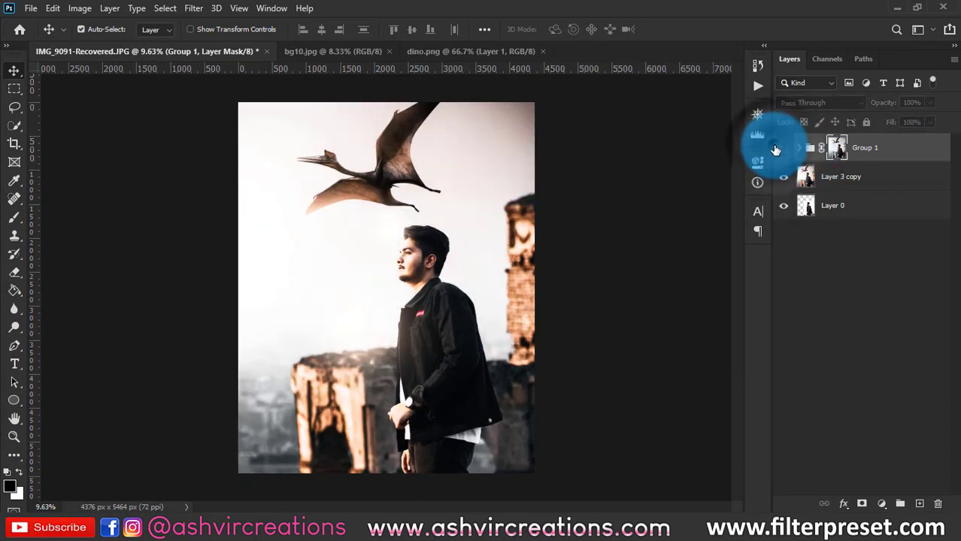
click(775, 148)
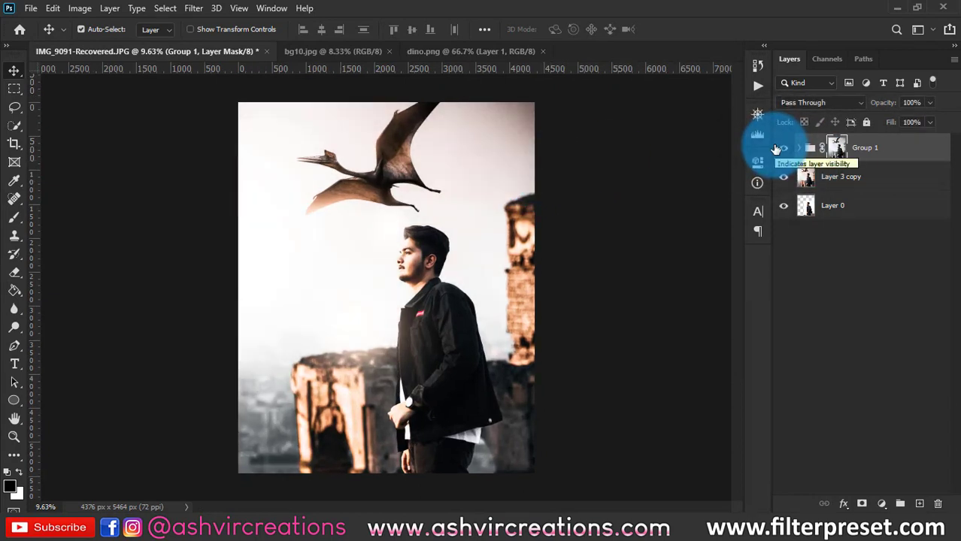
- Lower the contrast group's opacity to 81%
scroll(428, 288, up, 3)
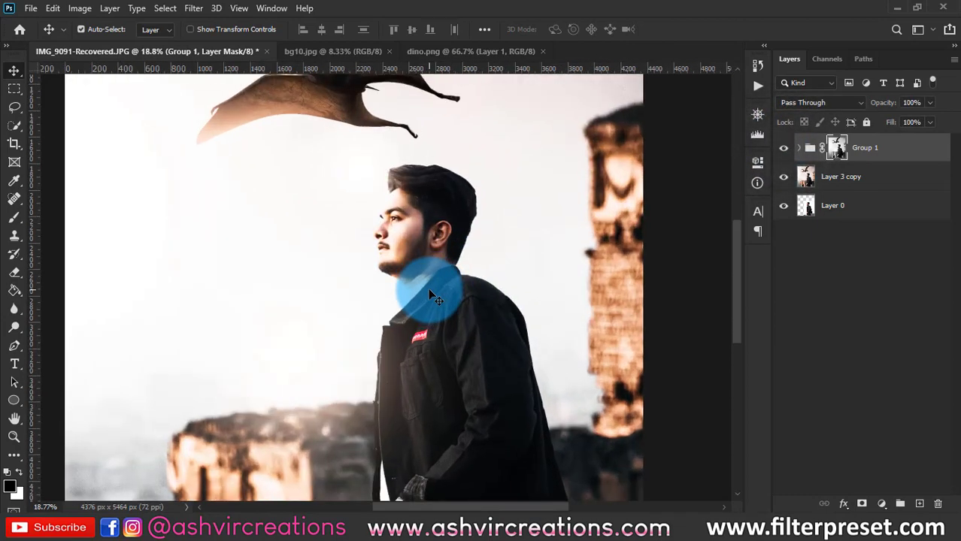
scroll(428, 288, down, 3)
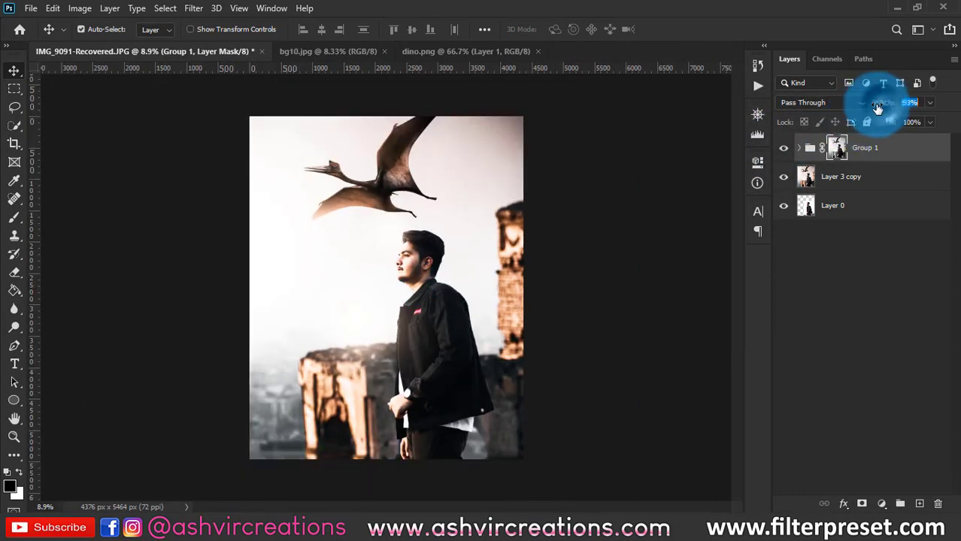
drag(878, 107, 873, 108)
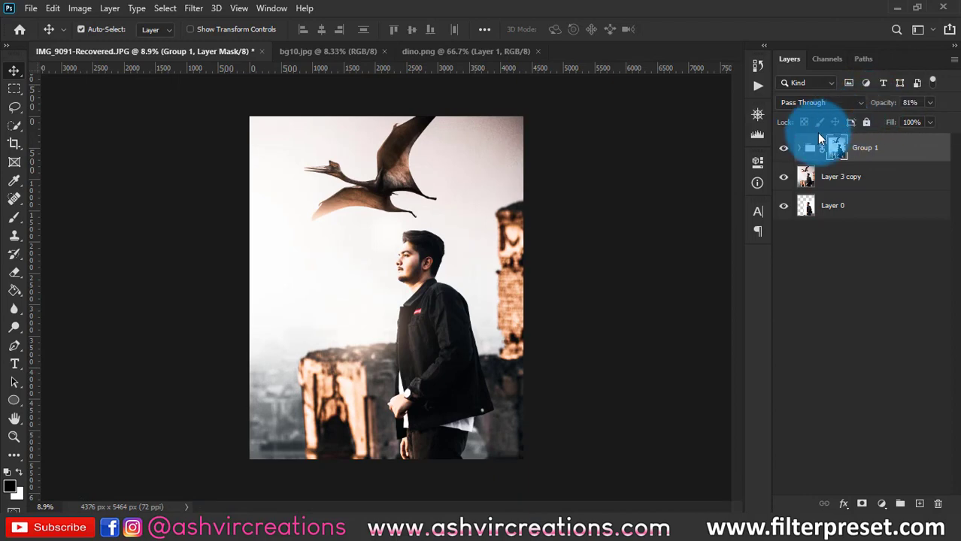
- Examine the reduced contrast effect by hiding and showing the group, in full view and close up on the face
click(784, 148)
click(784, 148)
scroll(331, 259, up, 4)
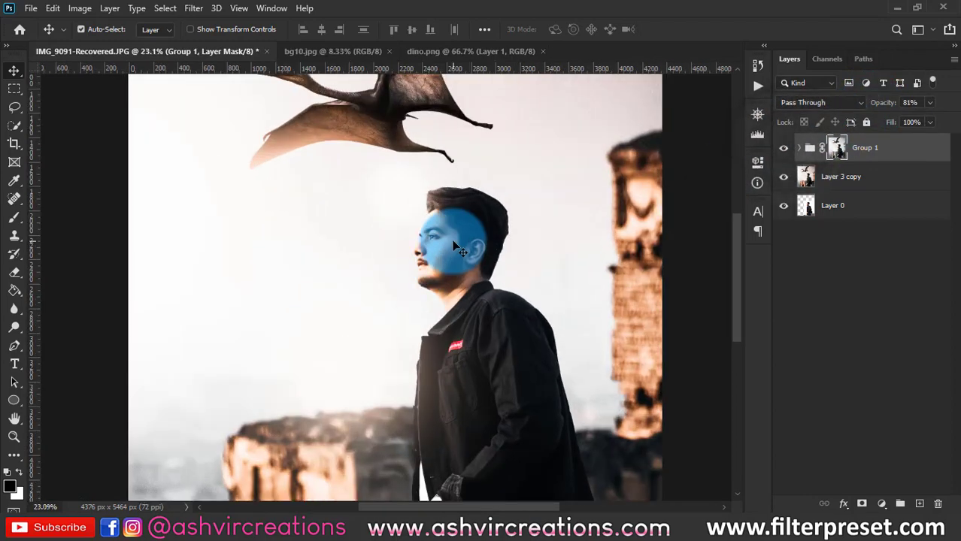
click(783, 150)
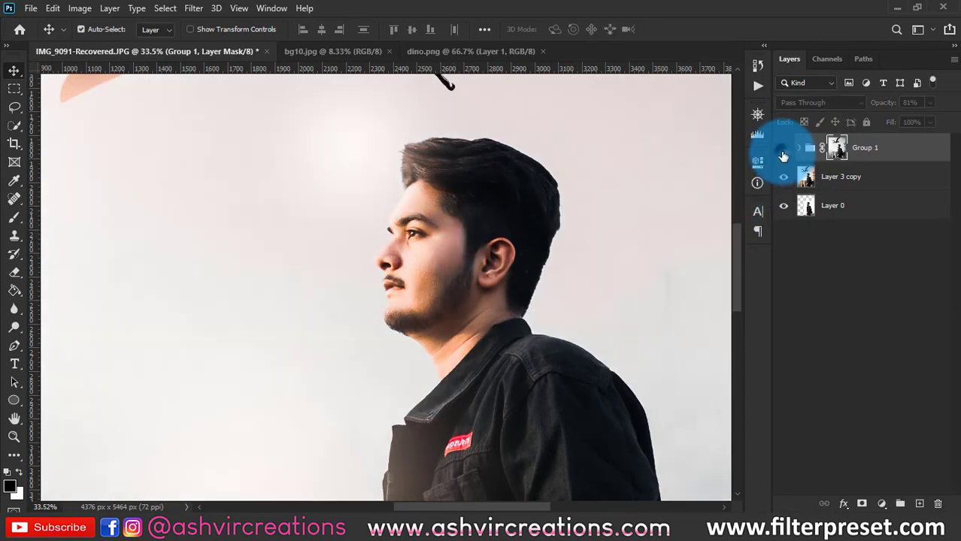
click(784, 150)
click(783, 149)
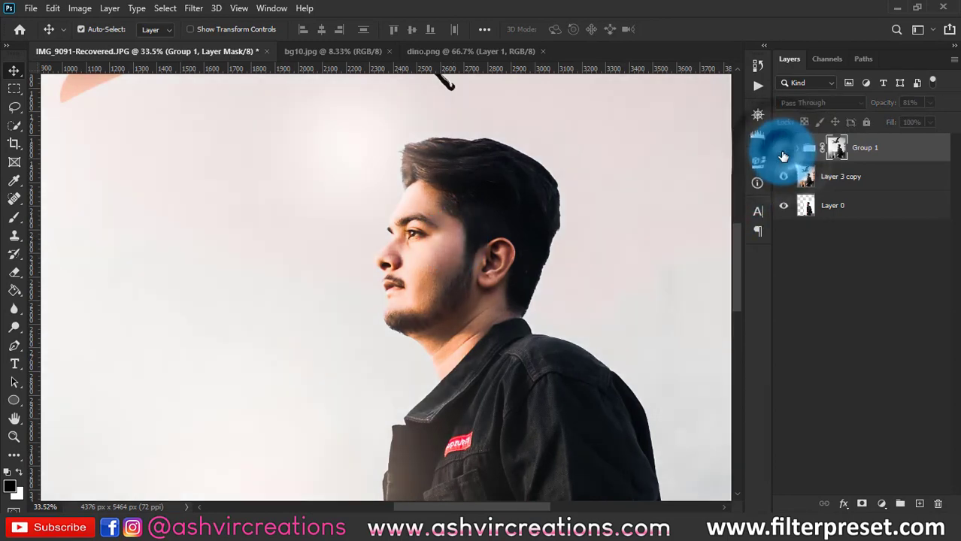
click(784, 150)
scroll(594, 223, down, 4)
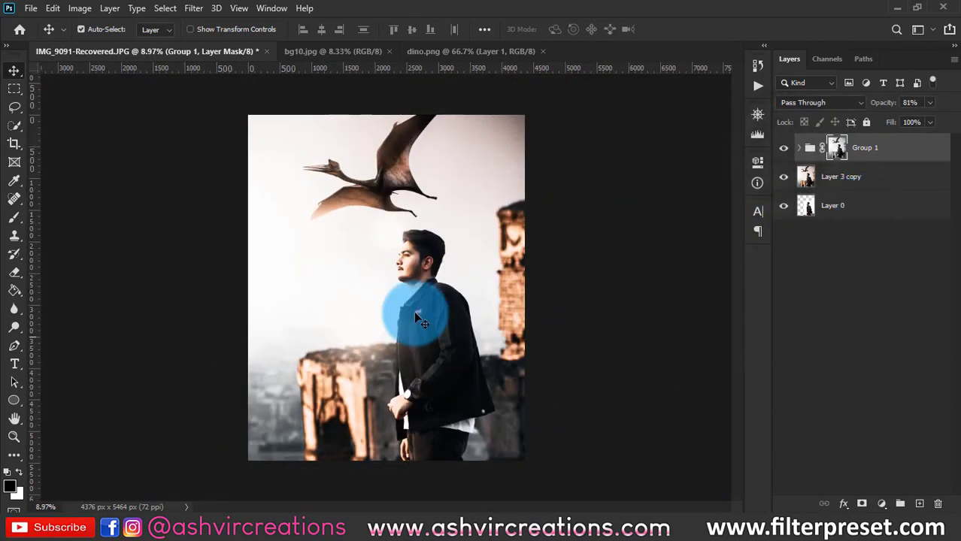
- Open the rainbow light-flare image 3.jpg from the Desktop
click(31, 8)
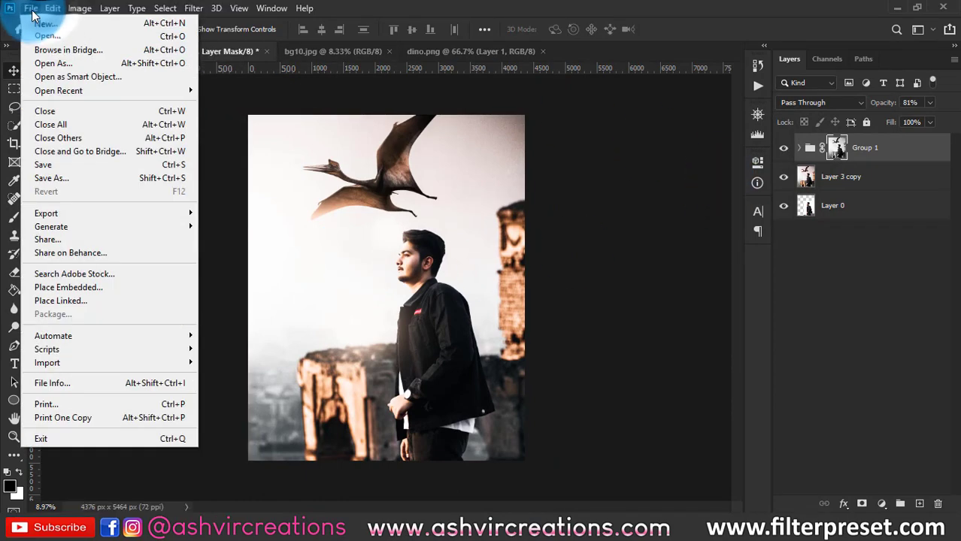
click(36, 38)
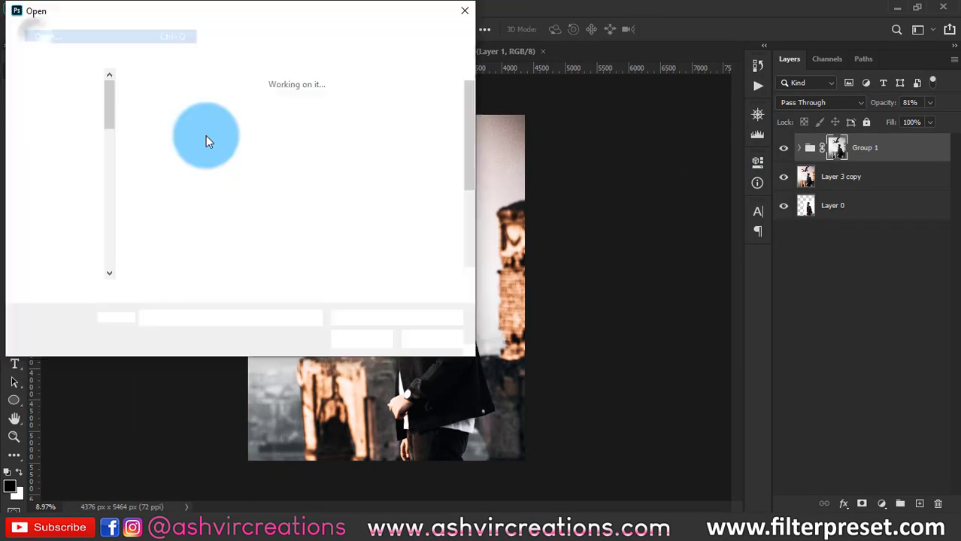
scroll(458, 219, down, 3)
double_click(188, 161)
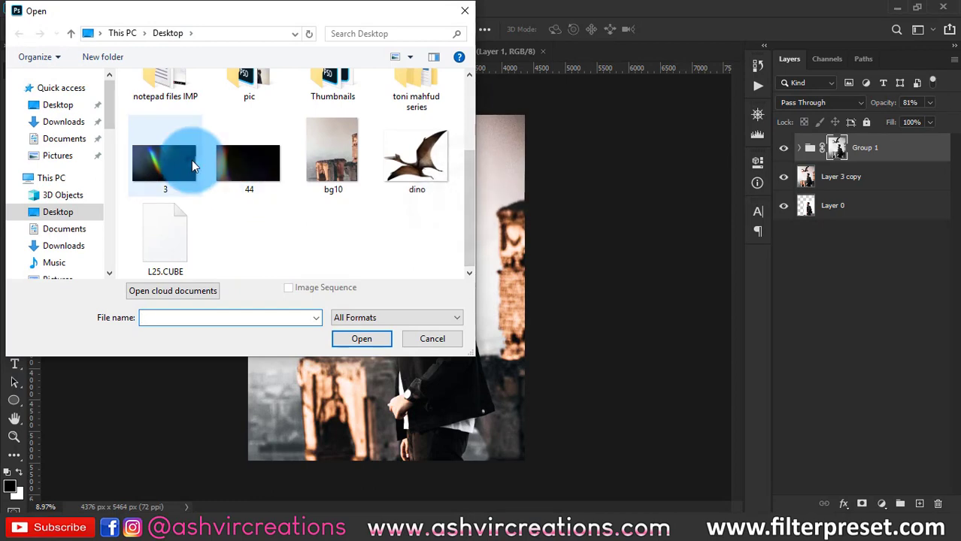
click(472, 203)
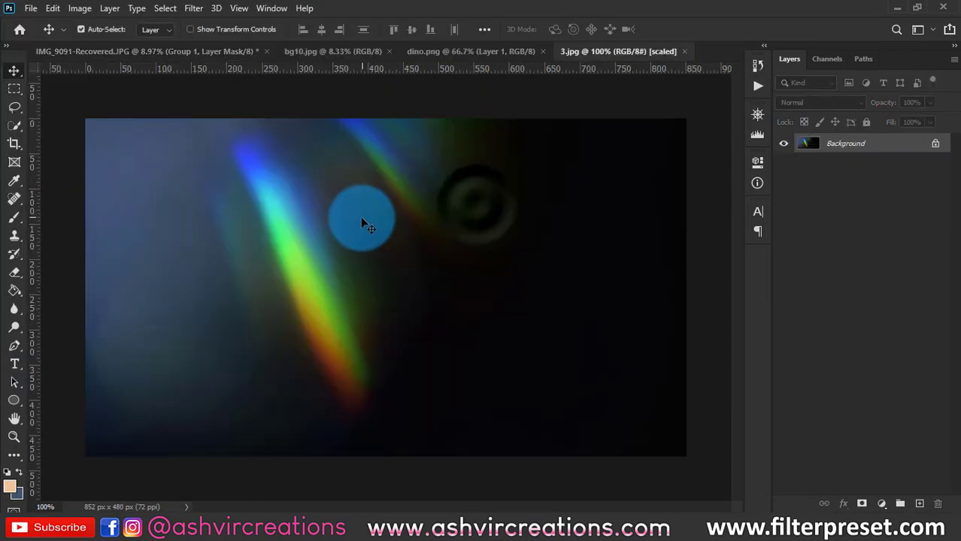
- Copy the whole rainbow flare image and paste it into the IMG_9091-Recovered.JPG composite above Group 1
key(ctrl+a)
key(ctrl+c)
key(ctrl+Tab)
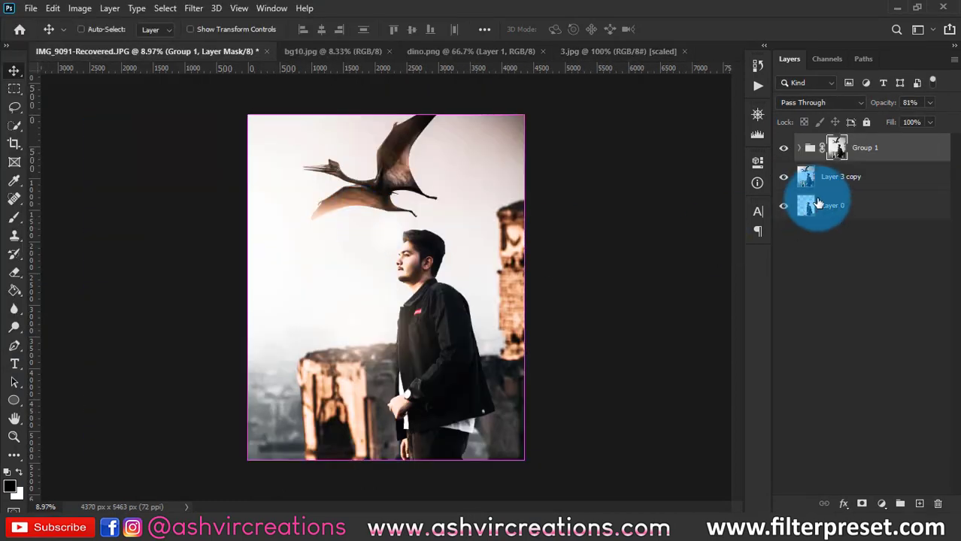
key(ctrl+v)
- Enlarge the pasted flare to about 606% and set its blend mode to Screen
key(ctrl+t)
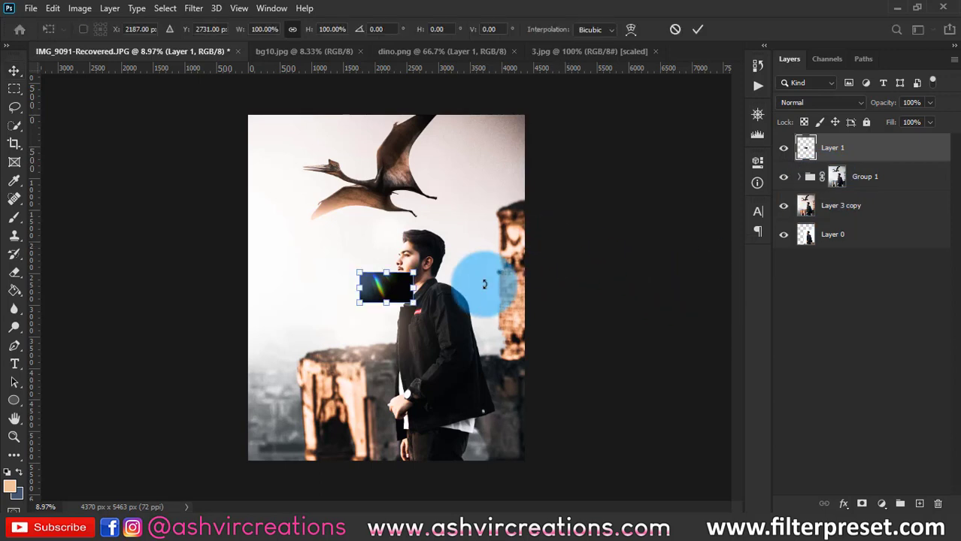
drag(413, 303, 549, 380)
click(825, 99)
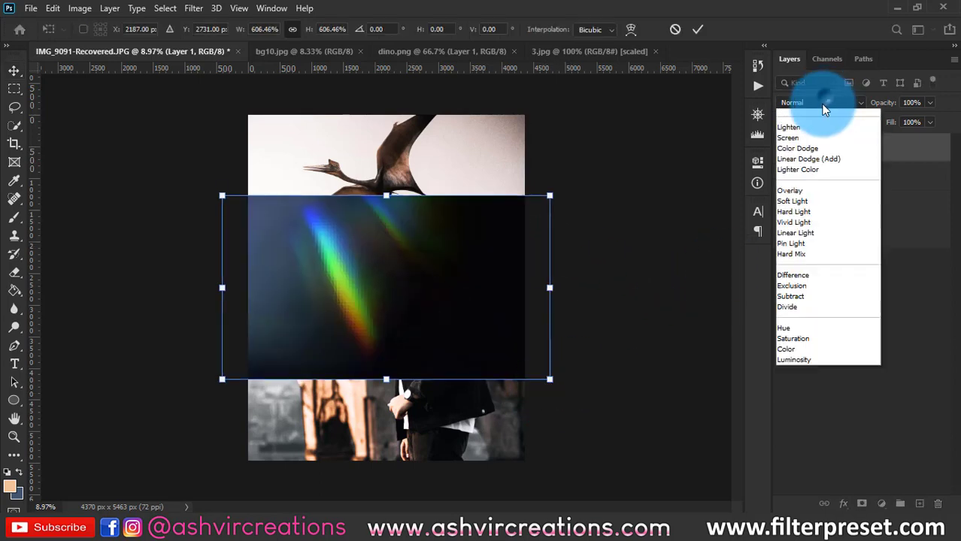
click(820, 208)
- Move and rotate the flare so its rainbow streak falls across the front of the man's jacket, and apply the transform
drag(375, 271, 362, 325)
drag(630, 302, 576, 229)
drag(485, 271, 434, 237)
key(Return)
- Set the flare layer's Levels black input to 73 and adjust the flare's placement on the jacket front
scroll(433, 287, up, 2)
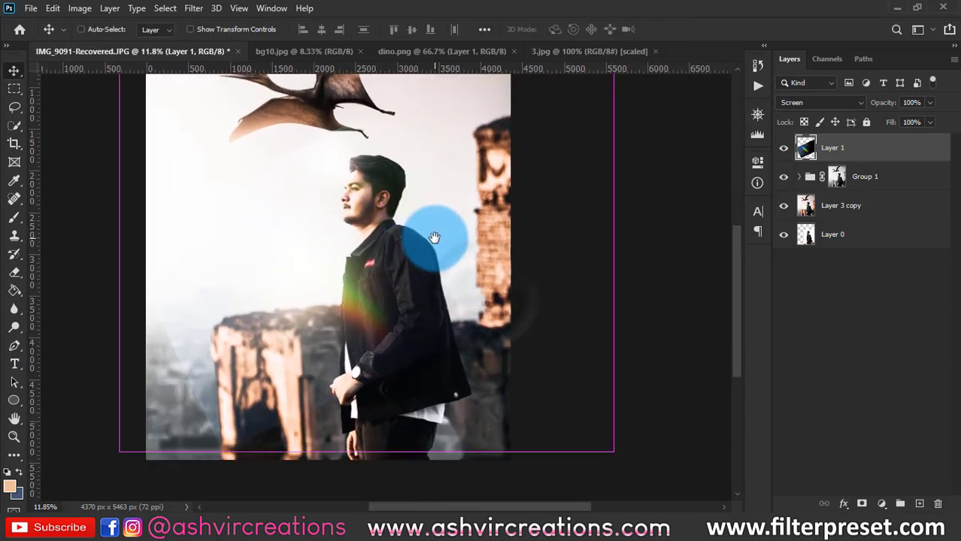
key(ctrl+l)
drag(589, 299, 635, 296)
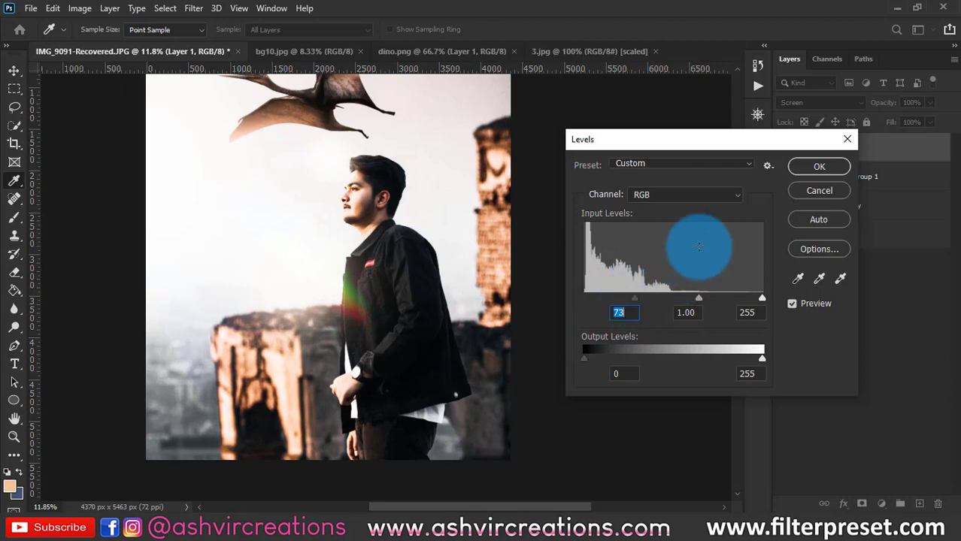
click(819, 166)
drag(375, 309, 505, 248)
scroll(377, 236, down, 4)
scroll(436, 303, up, 5)
- Add a Color Lookup adjustment using the FP-Cine Biblical AVC 2020.cube LUT, clip it to the flare on Layer 1, and compare it on and off
click(882, 504)
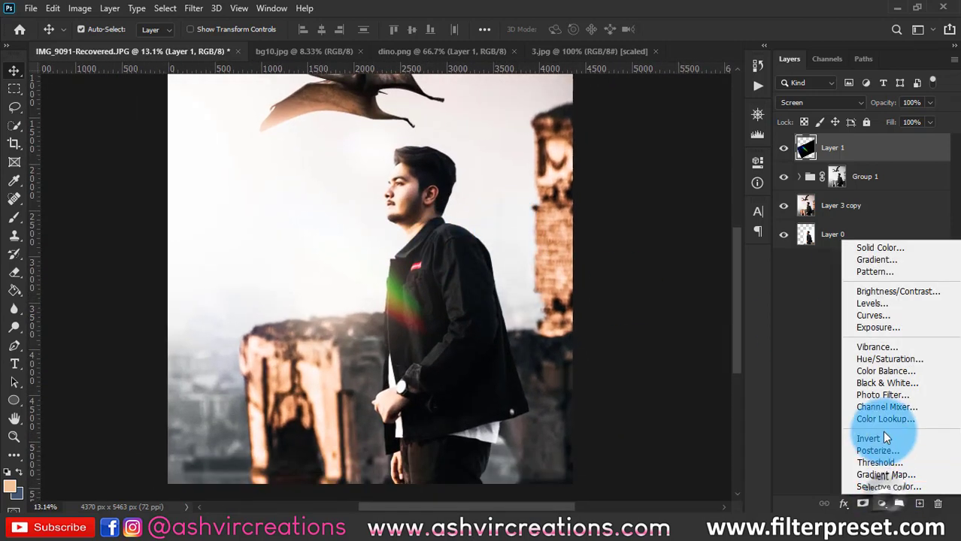
click(880, 421)
click(668, 210)
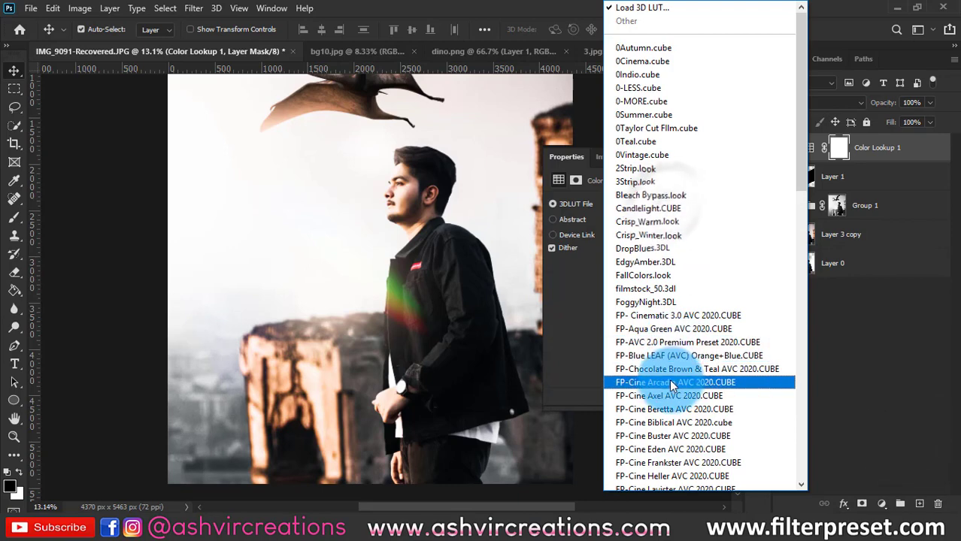
click(671, 421)
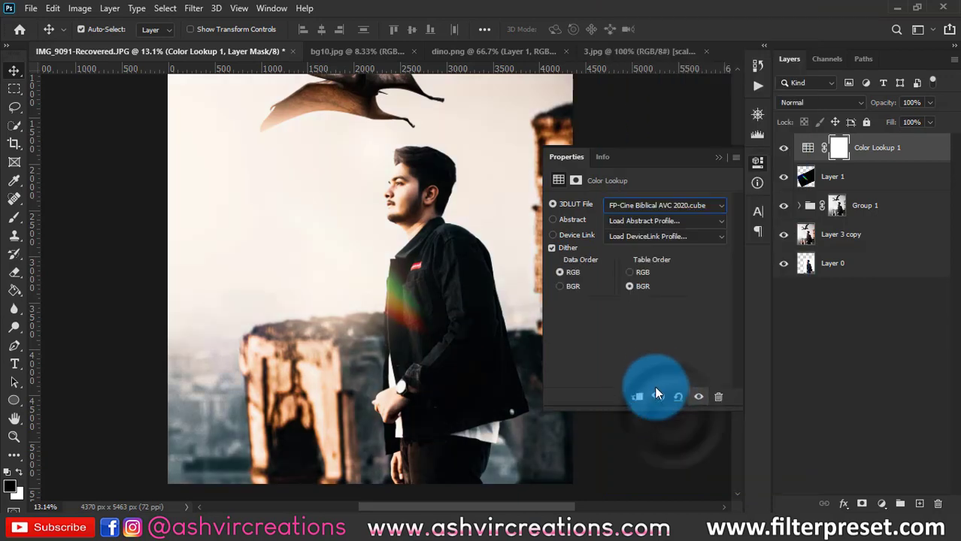
click(638, 397)
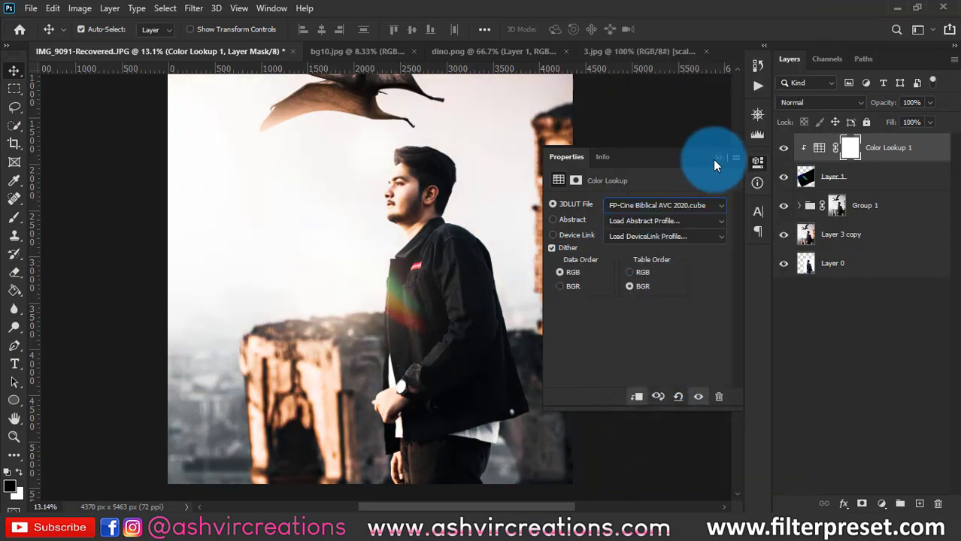
click(713, 159)
click(782, 152)
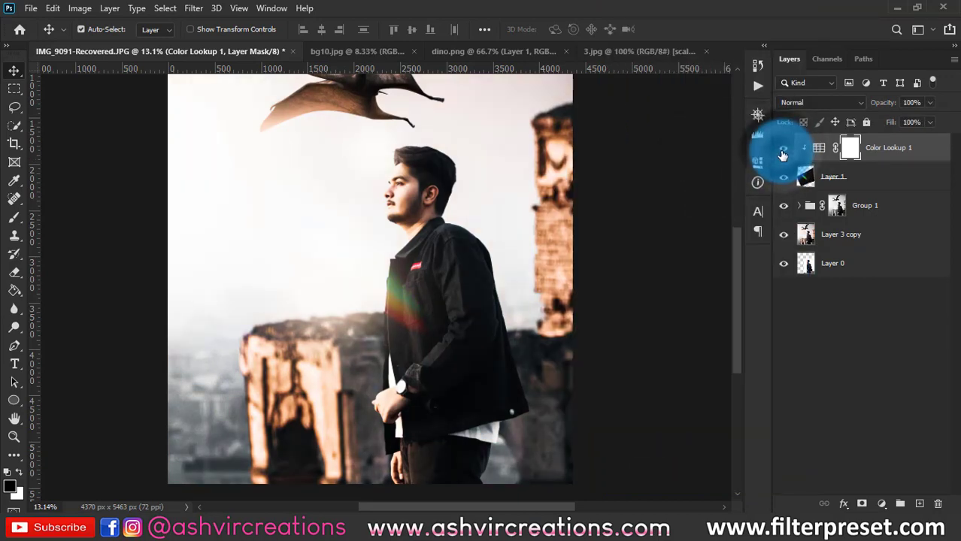
click(782, 152)
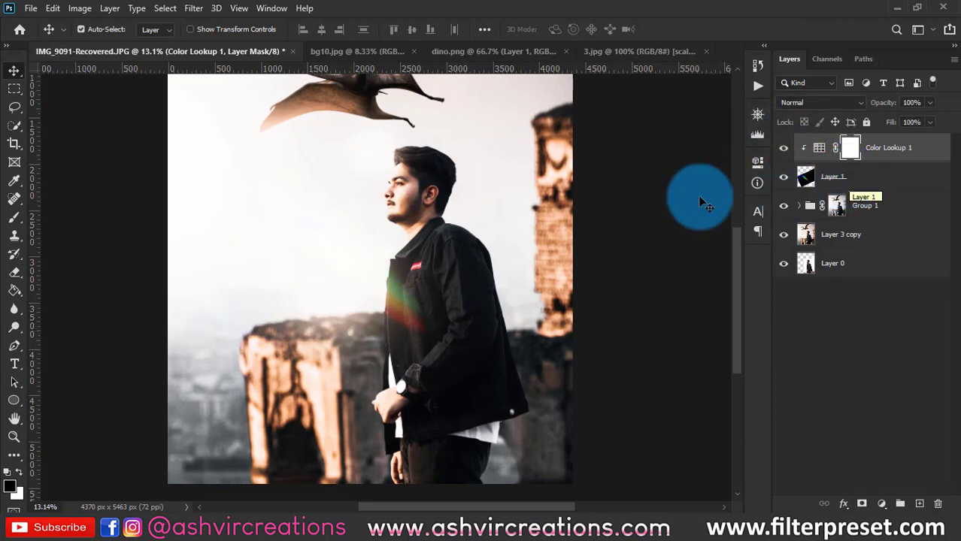
- Open the orange rainbow light leak image 44.jpeg from the Desktop
click(31, 8)
click(43, 37)
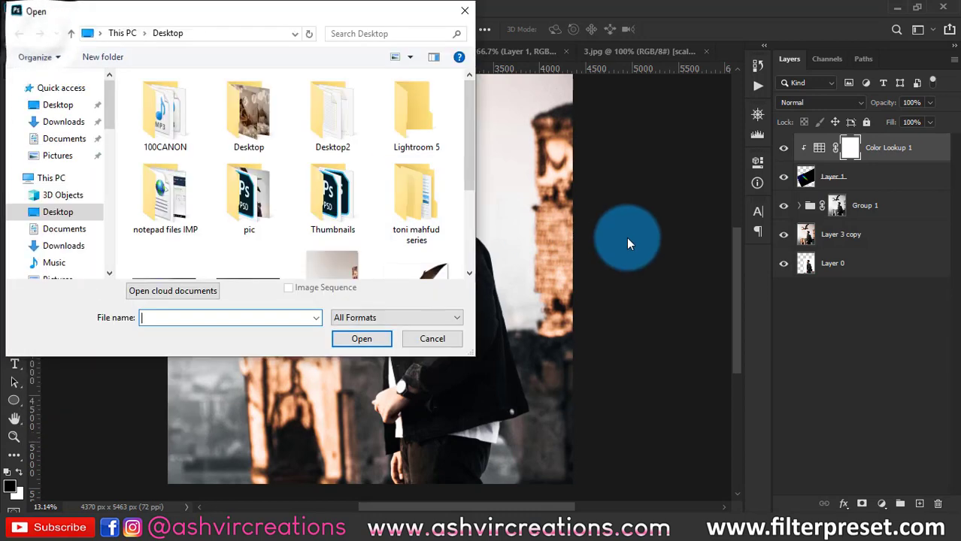
scroll(444, 225, down, 3)
click(414, 162)
click(240, 164)
double_click(240, 161)
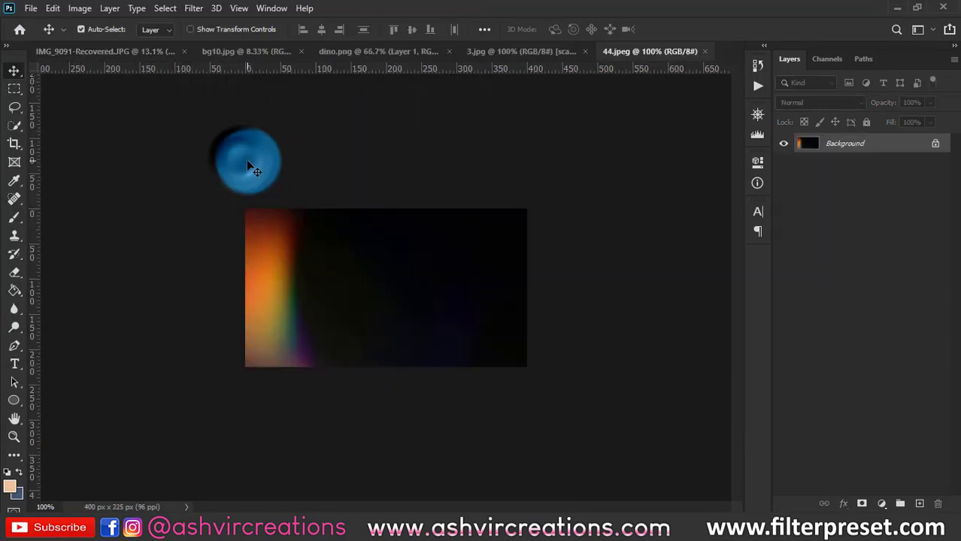
- Copy the whole 44.jpeg image and paste it into the IMG_9091-Recovered.JPG composite above the Color Lookup layer
key(ctrl+a)
key(ctrl+Tab)
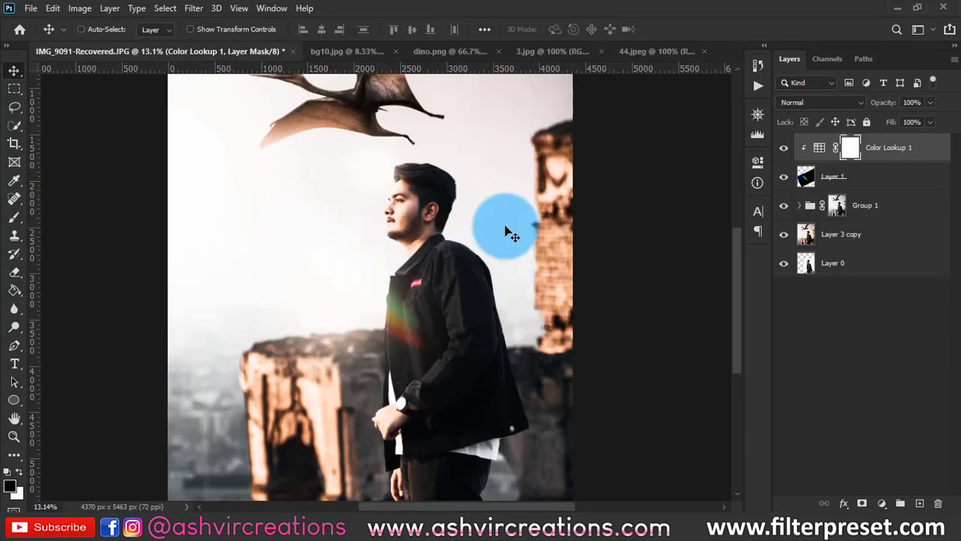
key(ctrl+v)
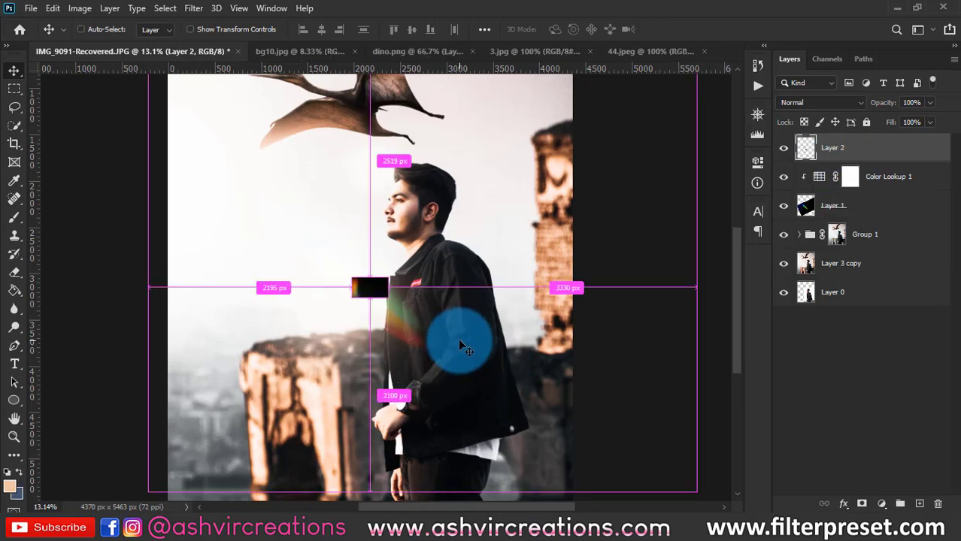
- Enlarge the pasted light leak to about 1365% and set its blend mode to Screen
key(ctrl+t)
drag(392, 302, 622, 430)
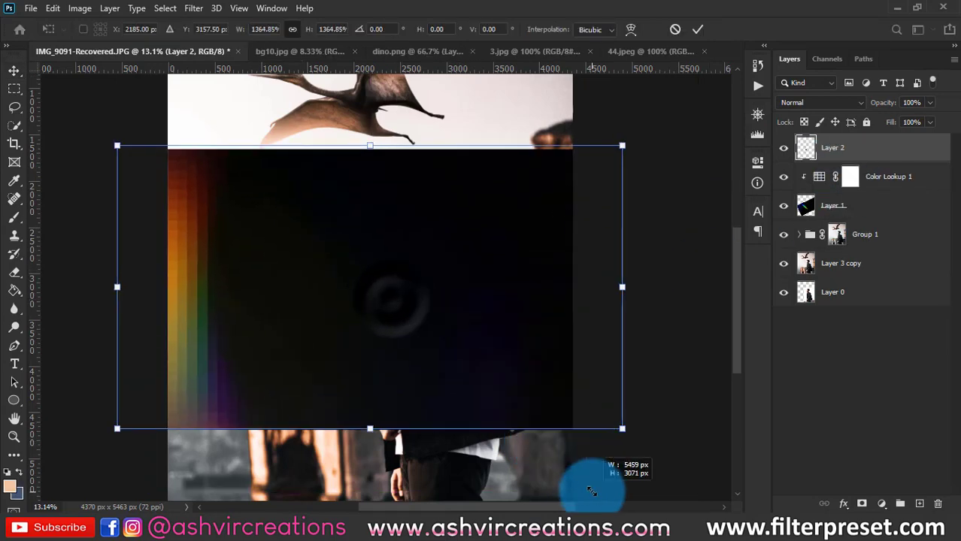
click(812, 103)
click(795, 197)
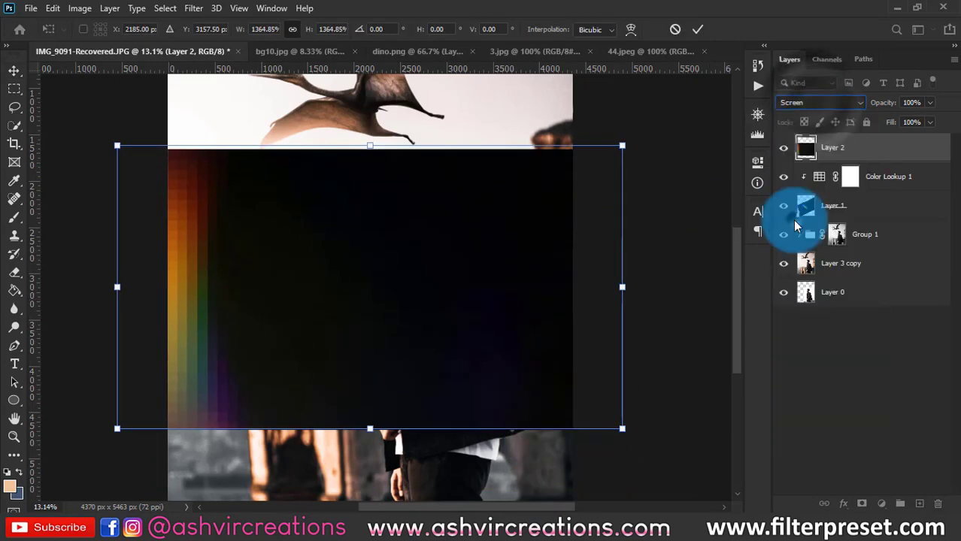
- Rotate the light leak to about 23°, enlarge it to about 2401%, position it across the dinosaur's head, and apply the transform
drag(421, 276, 501, 280)
scroll(471, 371, down, 5)
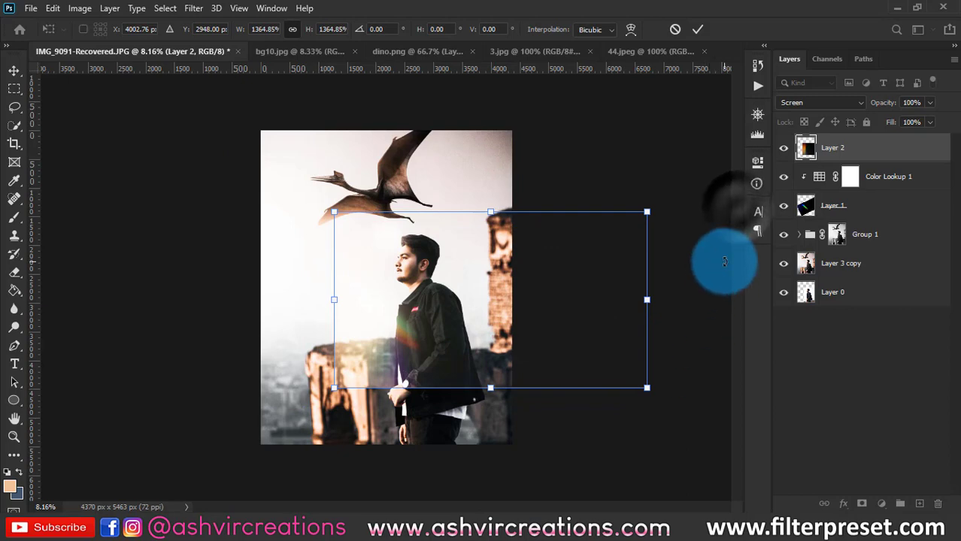
drag(725, 257, 697, 339)
drag(498, 290, 424, 227)
drag(537, 386, 620, 496)
drag(376, 261, 477, 282)
drag(432, 237, 399, 300)
key(Return)
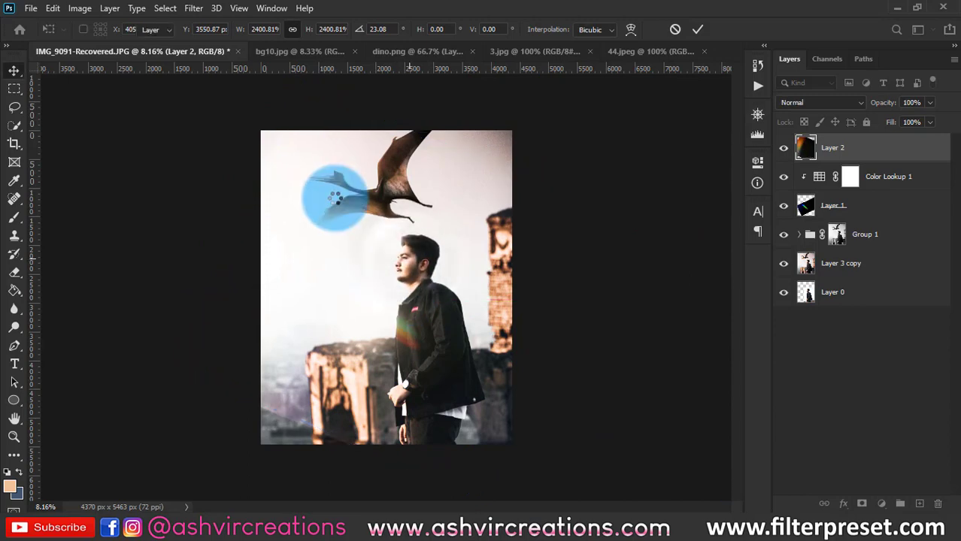
- Set the light leak layer's Levels black input to 70, fine-tune the midtones, and compare the layer on and off
scroll(331, 203, up, 3)
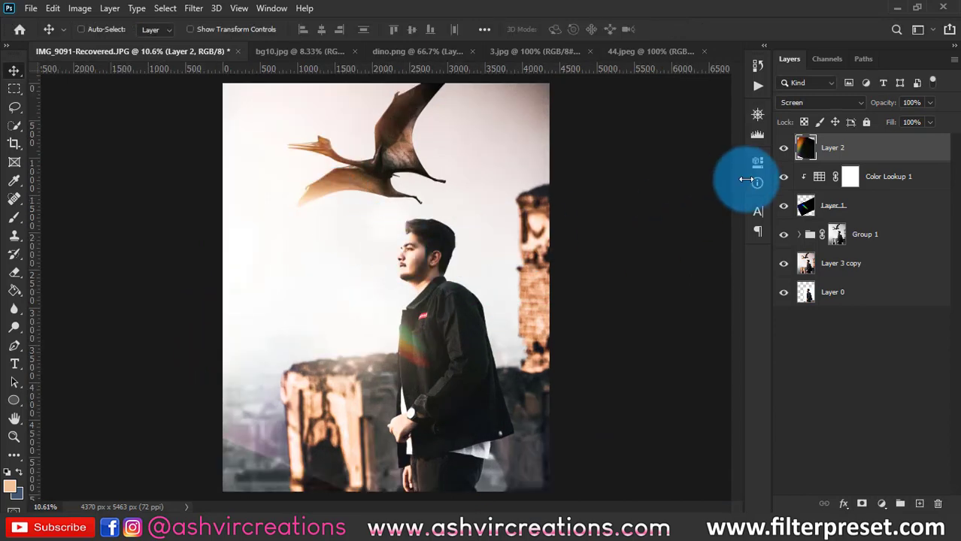
key(ctrl+l)
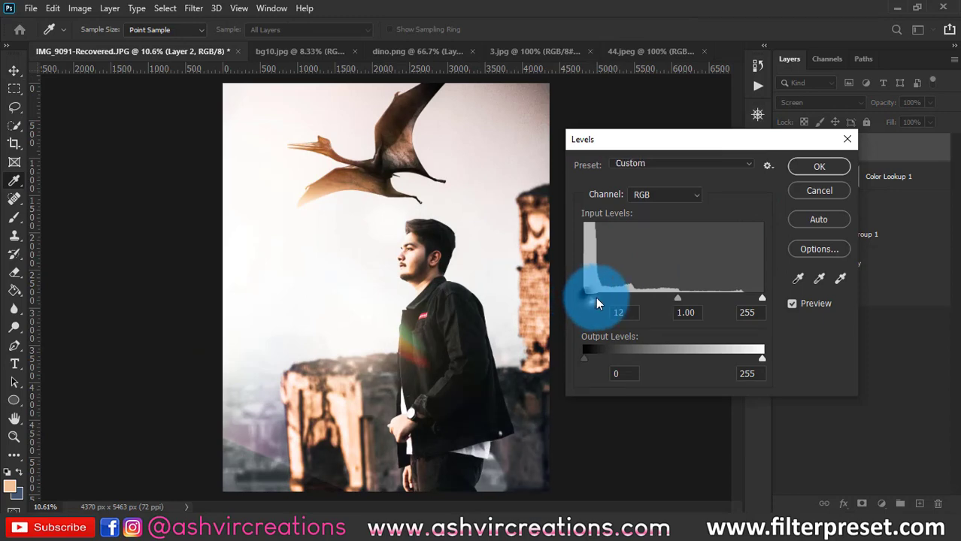
drag(633, 298, 631, 299)
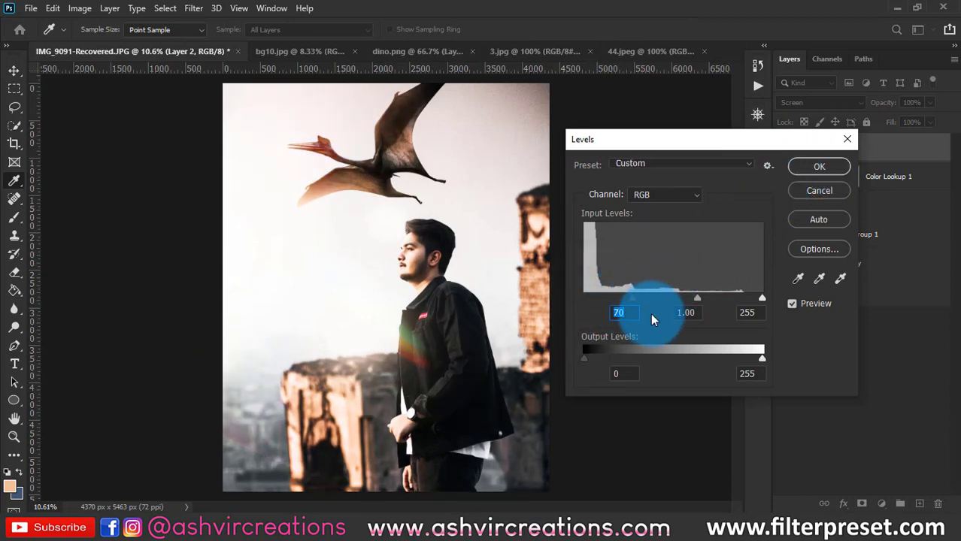
mouse_move(698, 301)
mouse_down()
mouse_move(679, 296)
mouse_move(695, 295)
mouse_up()
click(807, 171)
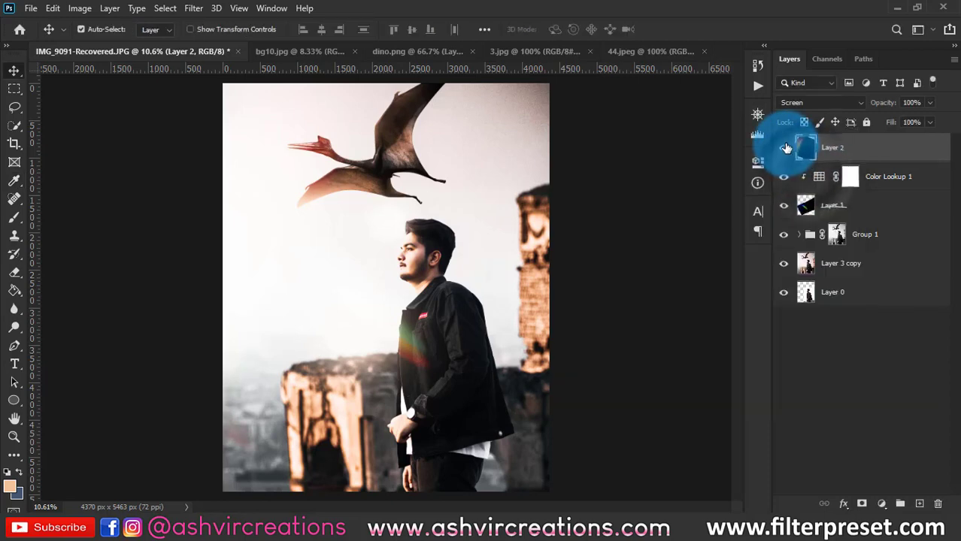
click(786, 148)
click(786, 148)
click(786, 148)
click(786, 148)
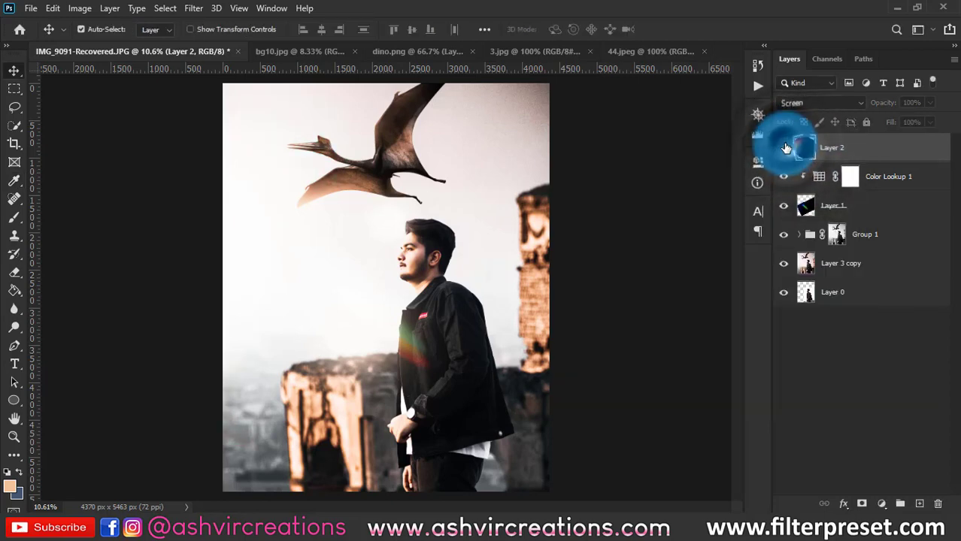
click(787, 148)
- Shift the light leak layer's hue to +10 with Hue/Saturation, checking the preview on the dinosaur's head
scroll(256, 159, up, 4)
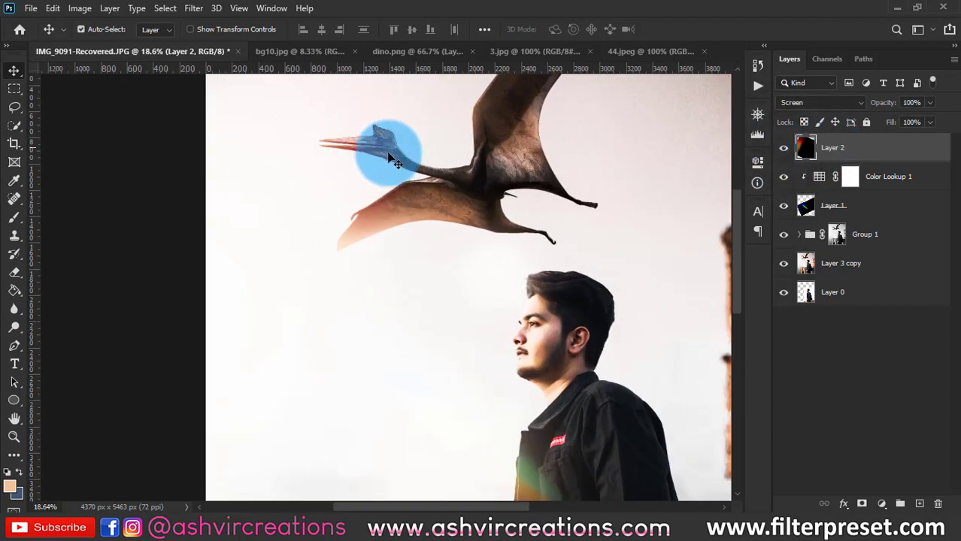
key(ctrl+u)
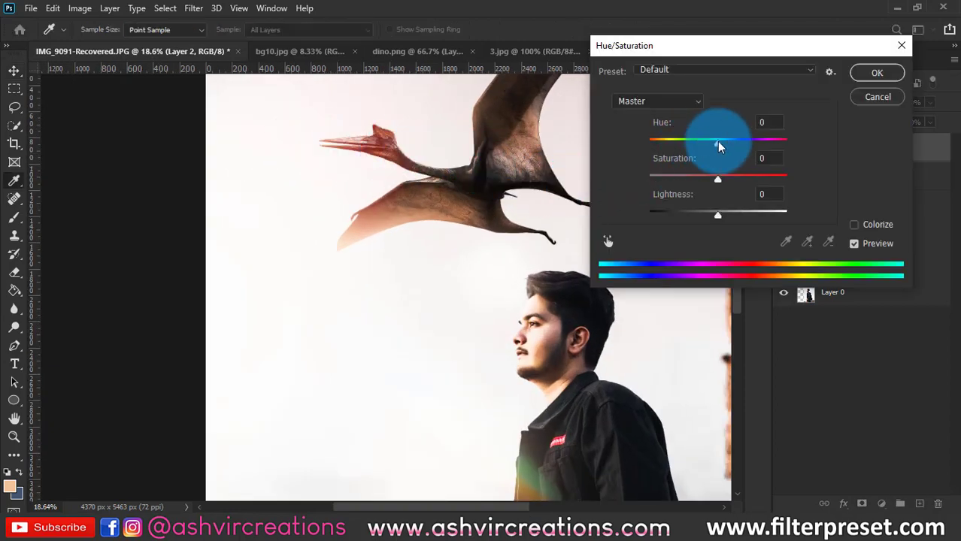
drag(704, 145, 726, 149)
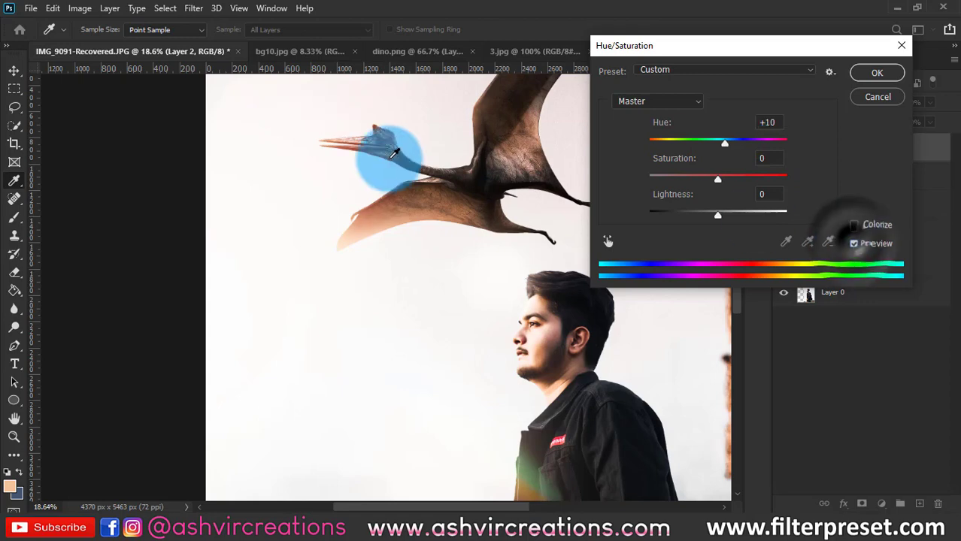
click(854, 243)
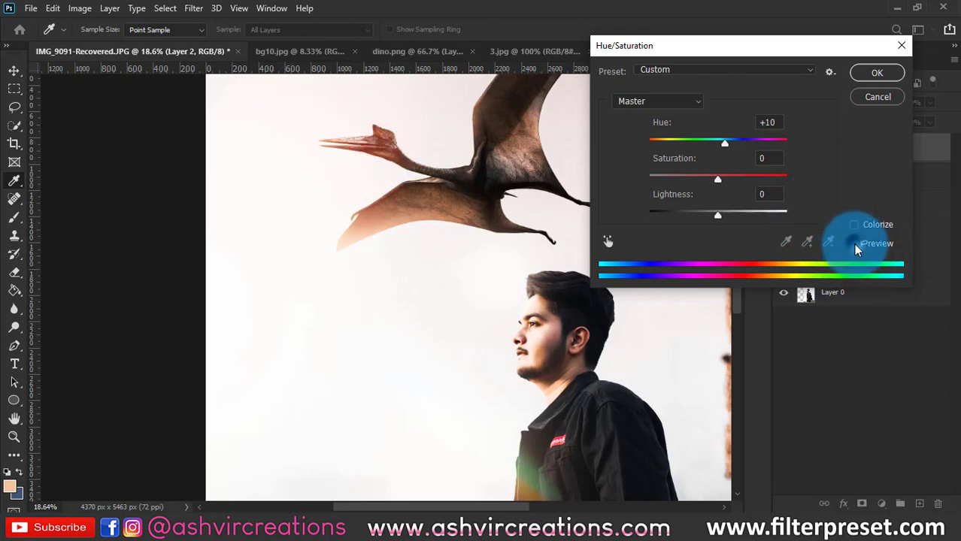
click(865, 73)
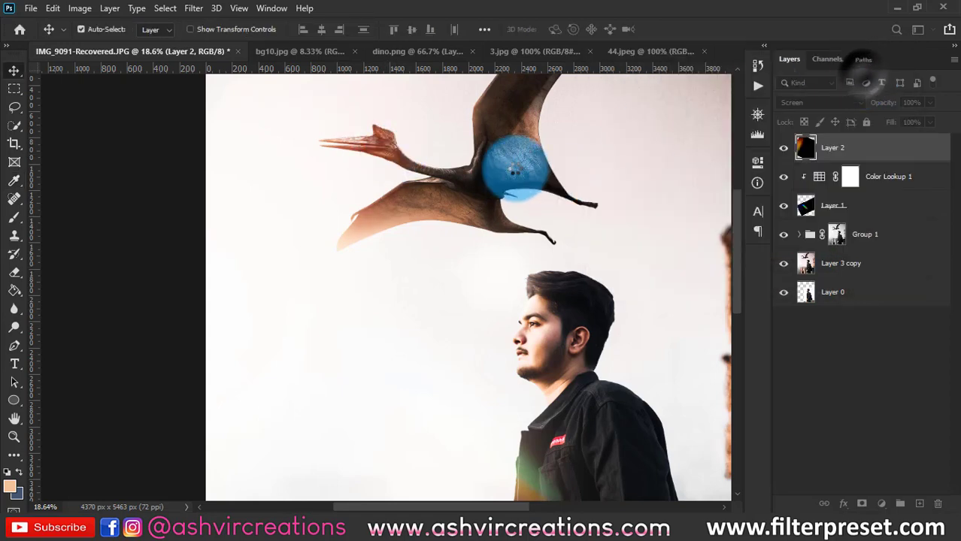
- Compare the composite with and without the light leak layer and examine its color on the dinosaur up close
alt+scroll(514, 170, down, 1)
scroll(514, 171, down, 2)
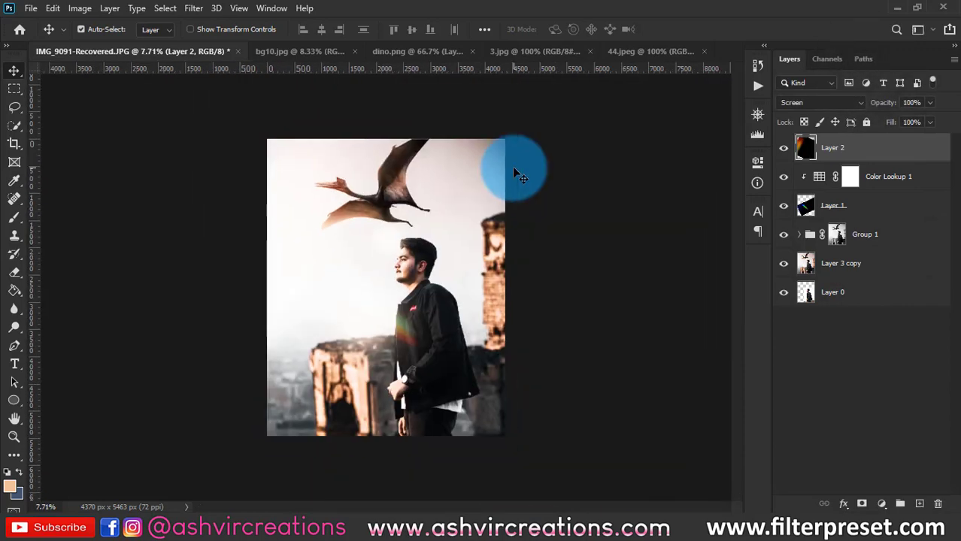
scroll(516, 172, up, 1)
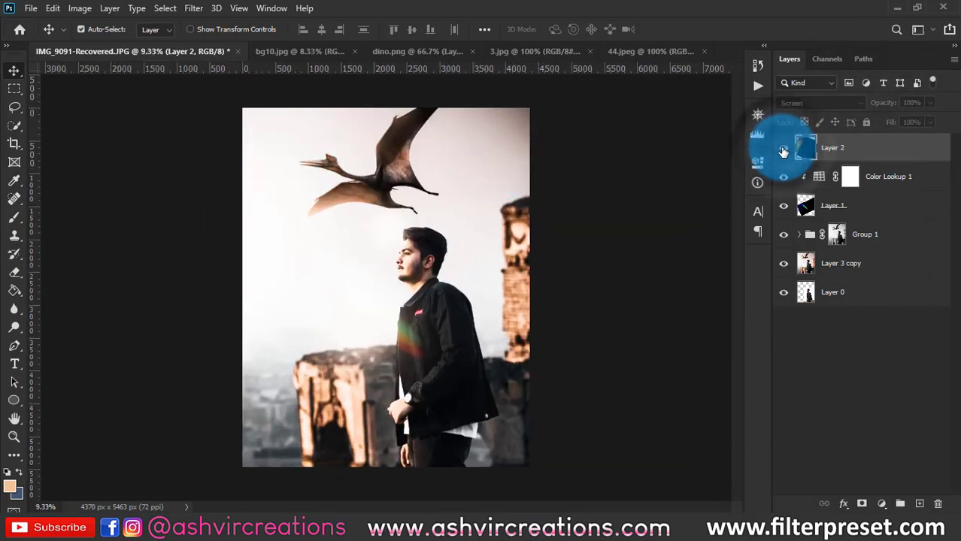
click(783, 152)
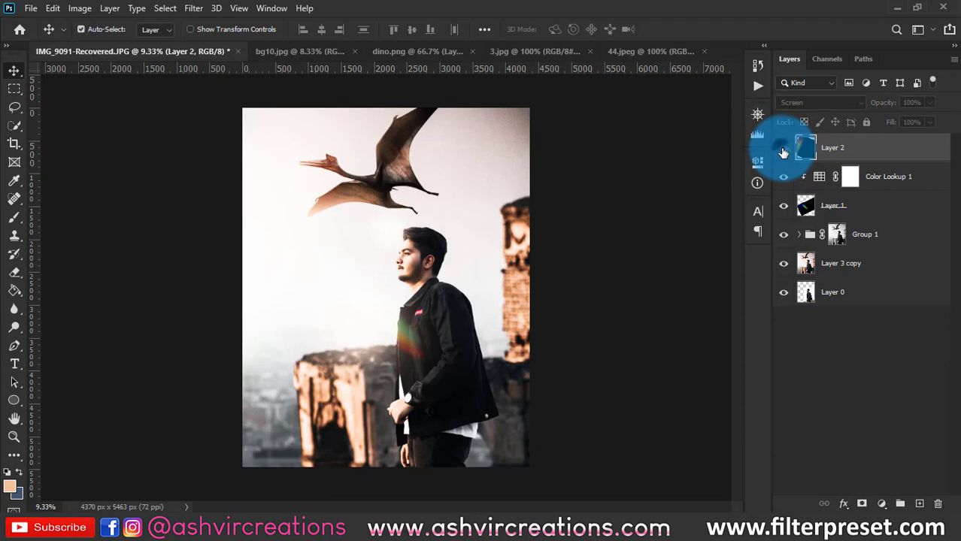
click(784, 152)
scroll(297, 146, up, 5)
drag(451, 248, 397, 248)
scroll(529, 261, down, 2)
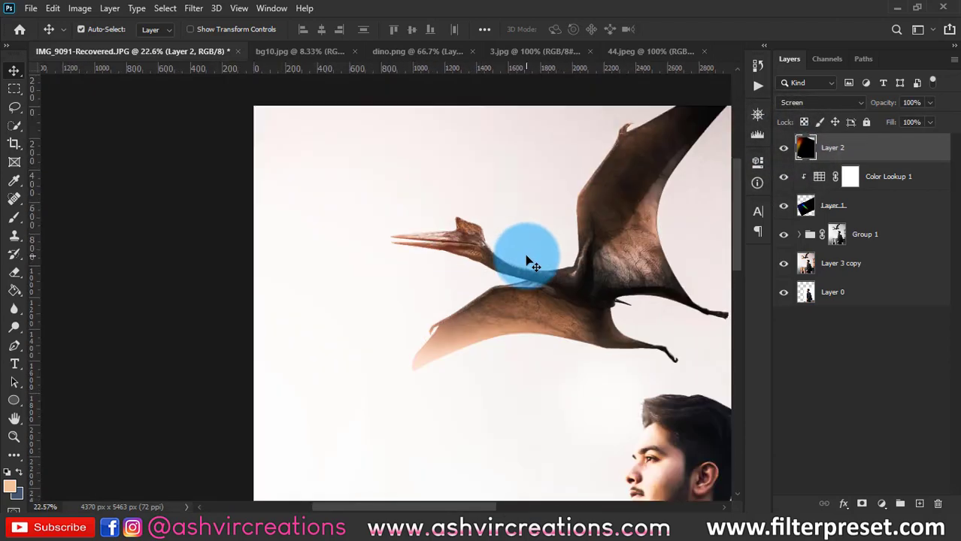
scroll(528, 262, down, 3)
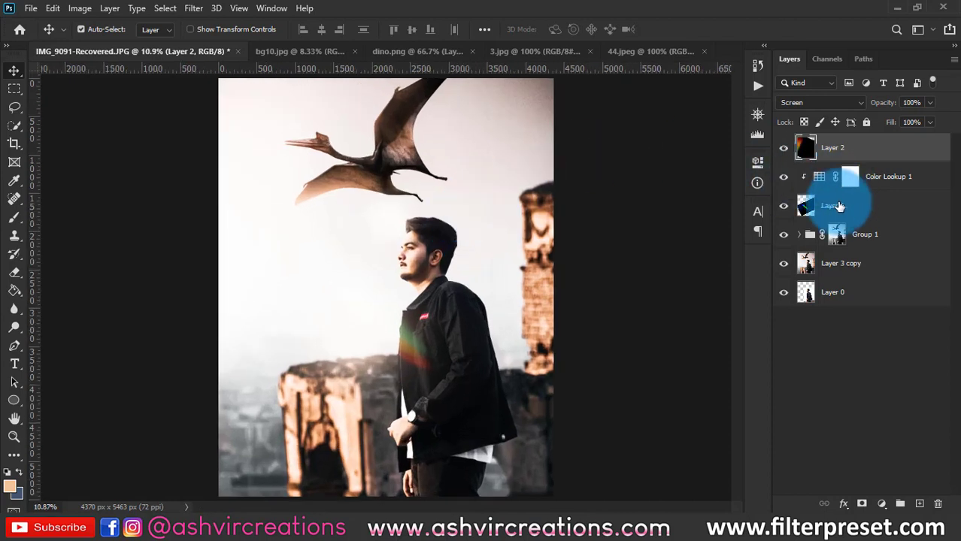
- Merge all layers from Layer 2 down to Layer 3 copy into one layer above Layer 0
shift+click(848, 265)
right_click(847, 265)
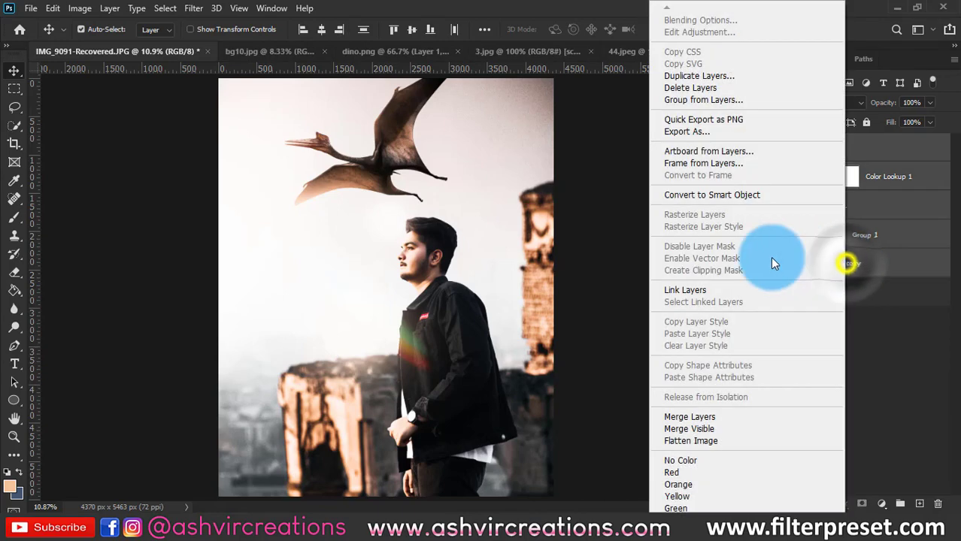
click(688, 417)
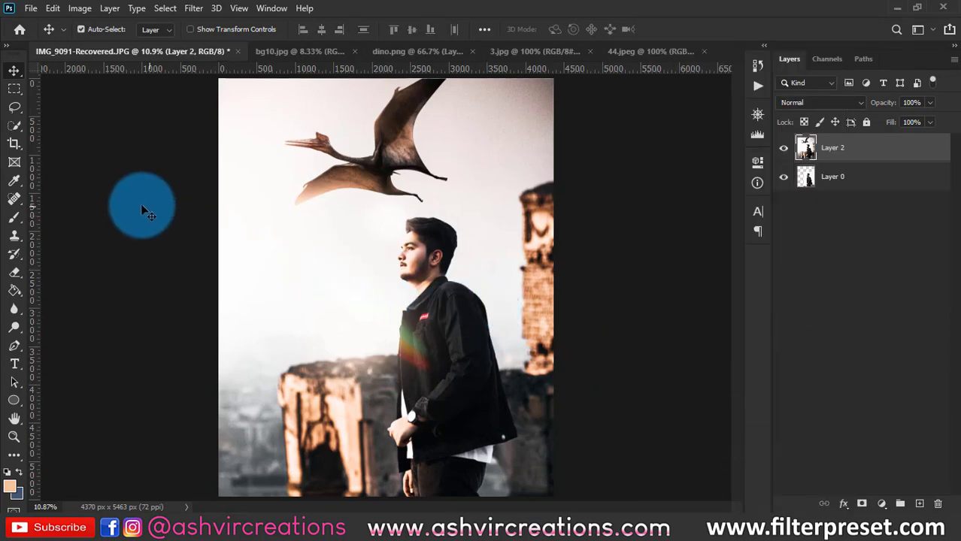
- Adjust the skin's Reds with Hue/Saturation to hue +3 and saturation -7, checking the preview on the man's face
scroll(432, 276, up, 16)
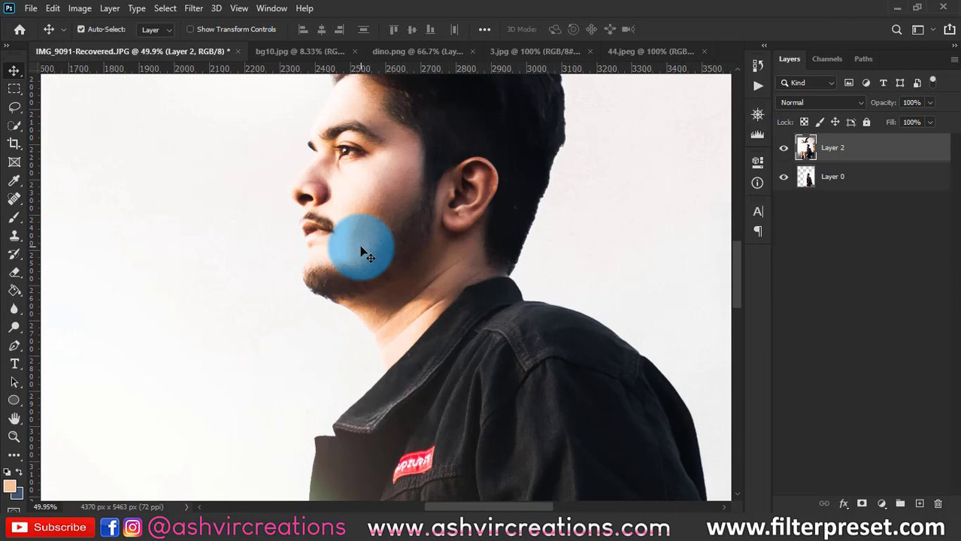
scroll(362, 253, down, 8)
key(ctrl+u)
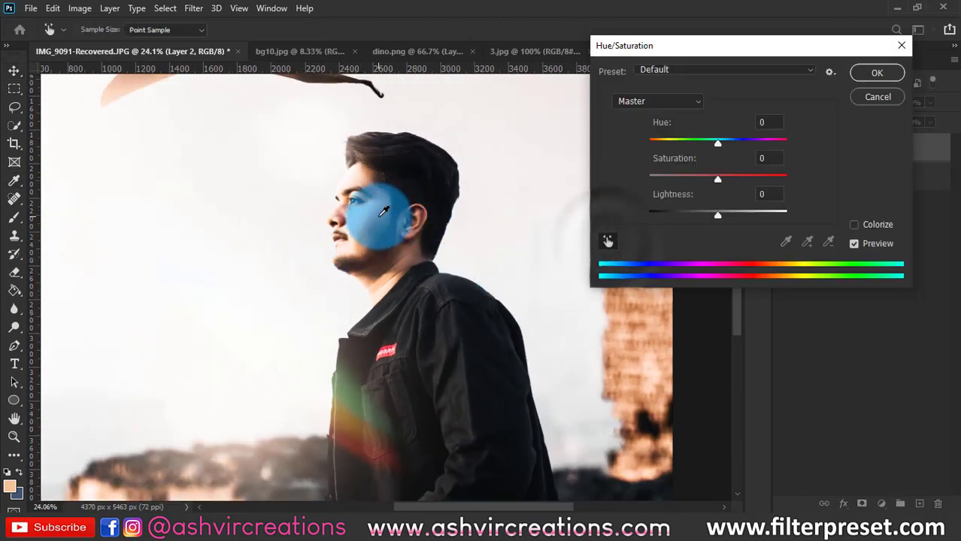
click(348, 208)
drag(712, 142, 719, 143)
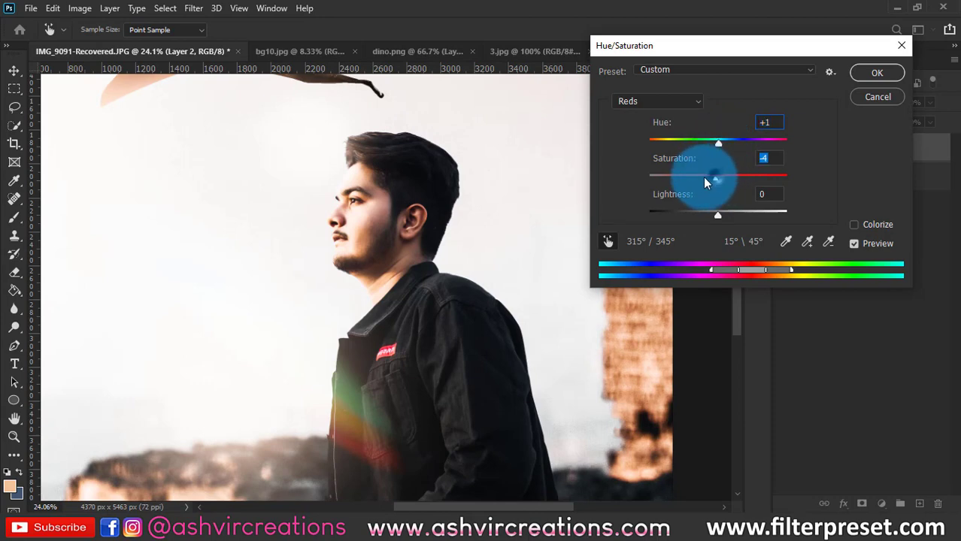
drag(704, 181, 713, 176)
drag(717, 139, 720, 142)
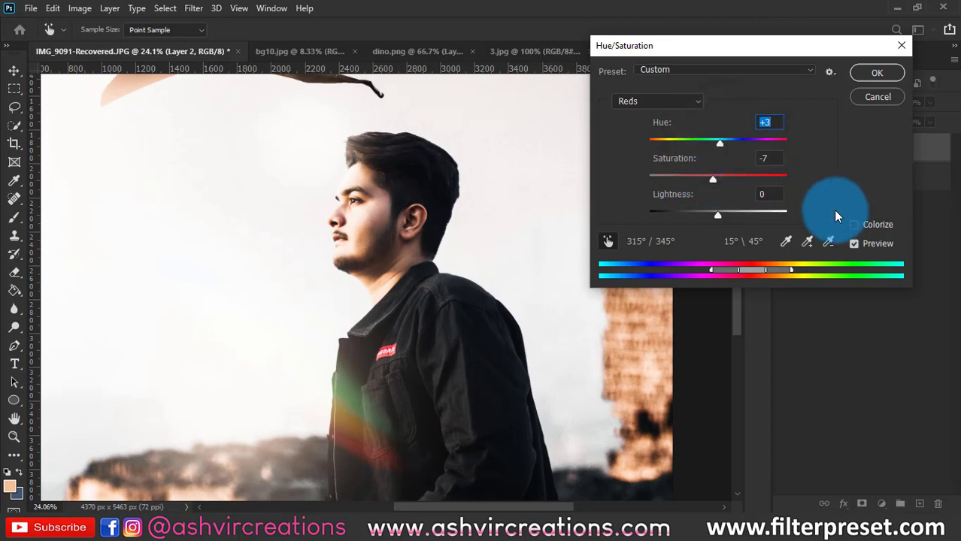
click(855, 243)
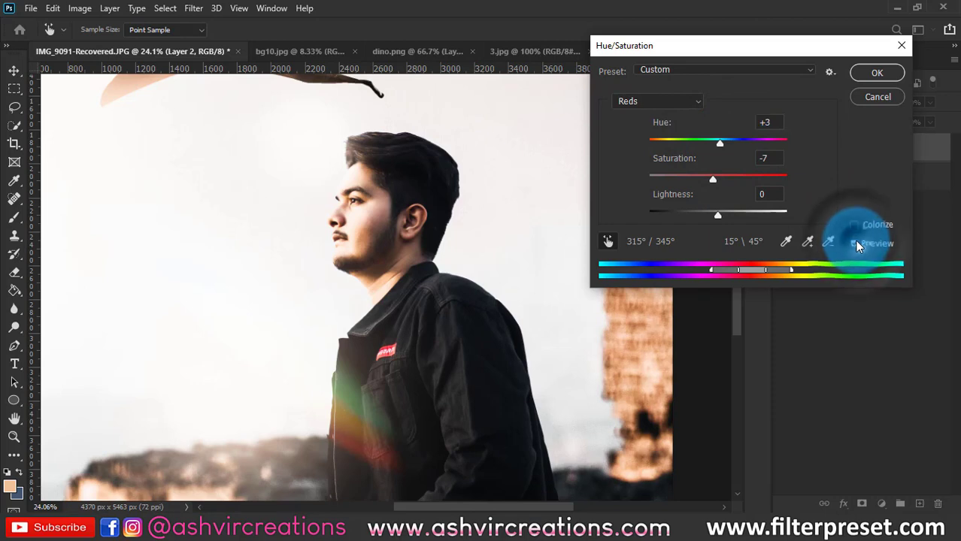
click(878, 70)
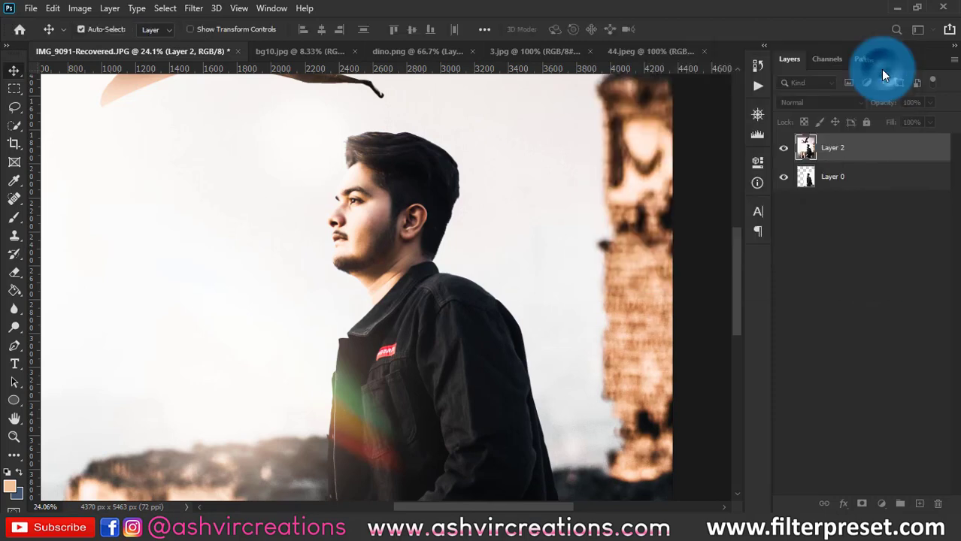
- Crop the document to the current canvas bounds, deleting the layer pixels that extend outside it
key(ctrl+0)
click(462, 176)
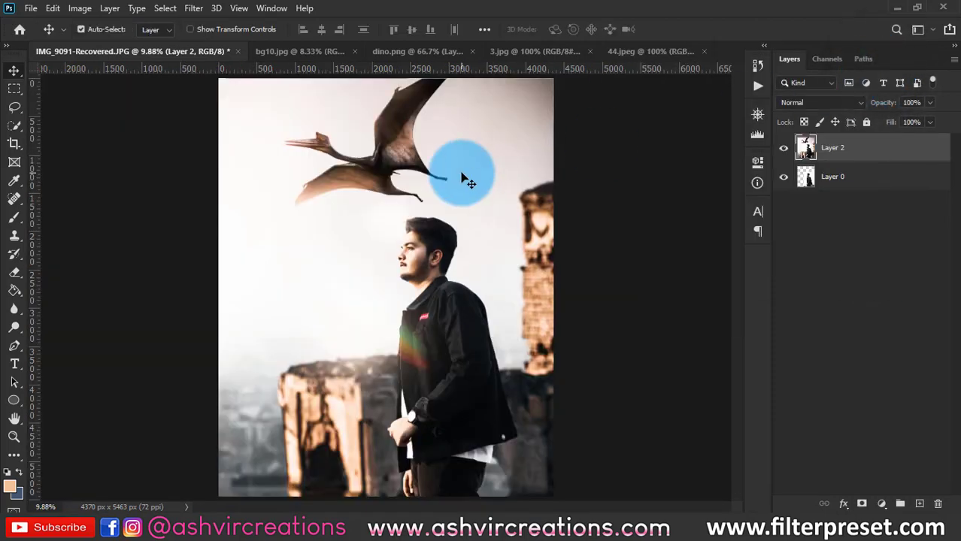
key(c)
key(Return)
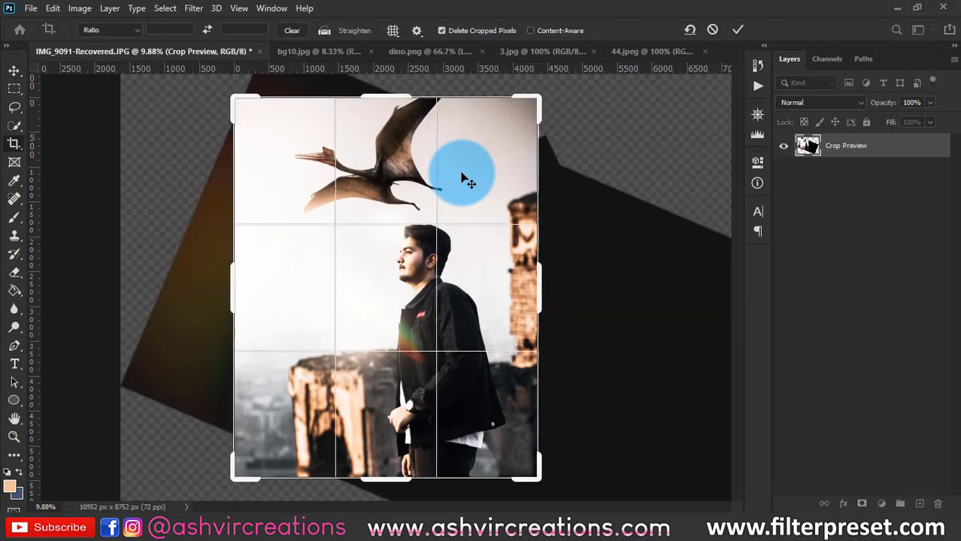
key(Return)
key(v)
- Compare the finished composite with the original photo by toggling the visibility of Layer 2
scroll(459, 184, down, 2)
scroll(459, 185, up, 1)
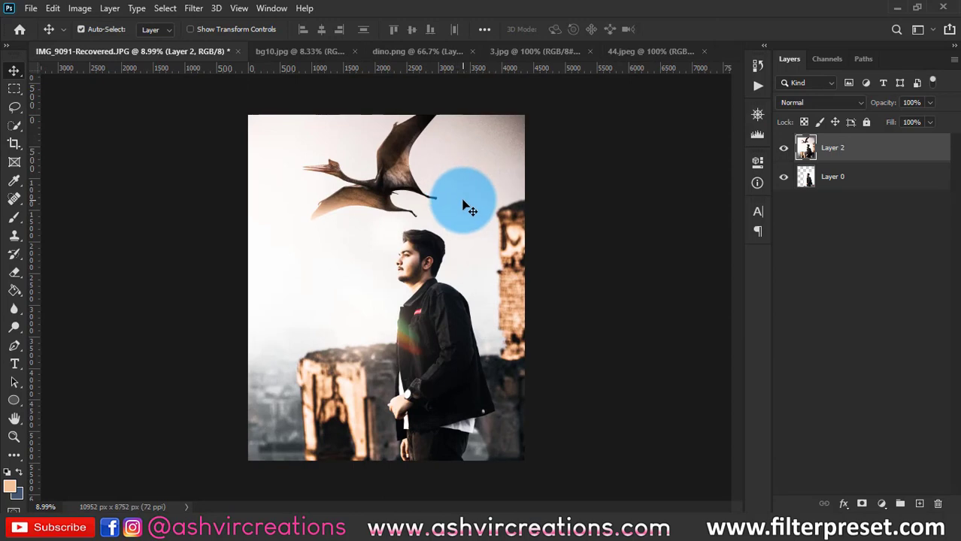
scroll(463, 203, up, 2)
scroll(464, 206, down, 2)
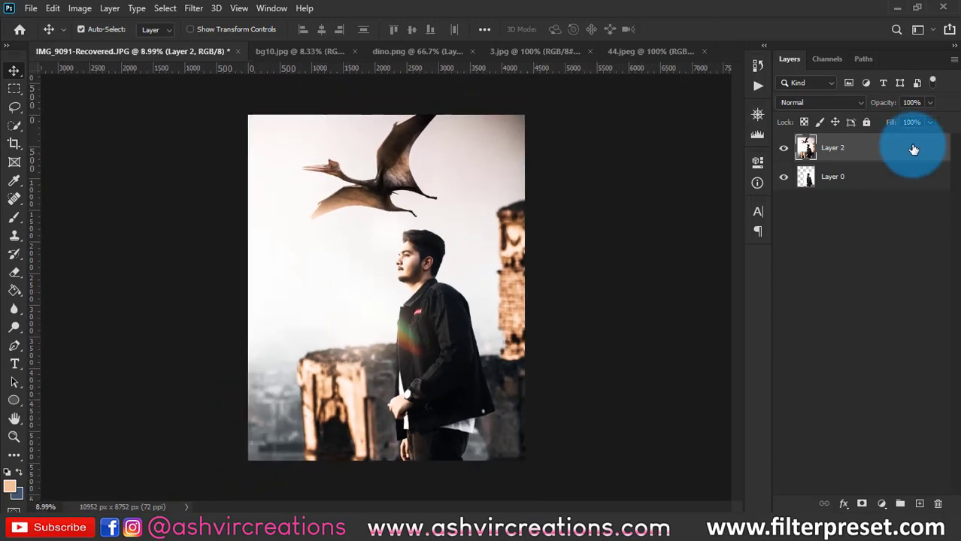
click(784, 152)
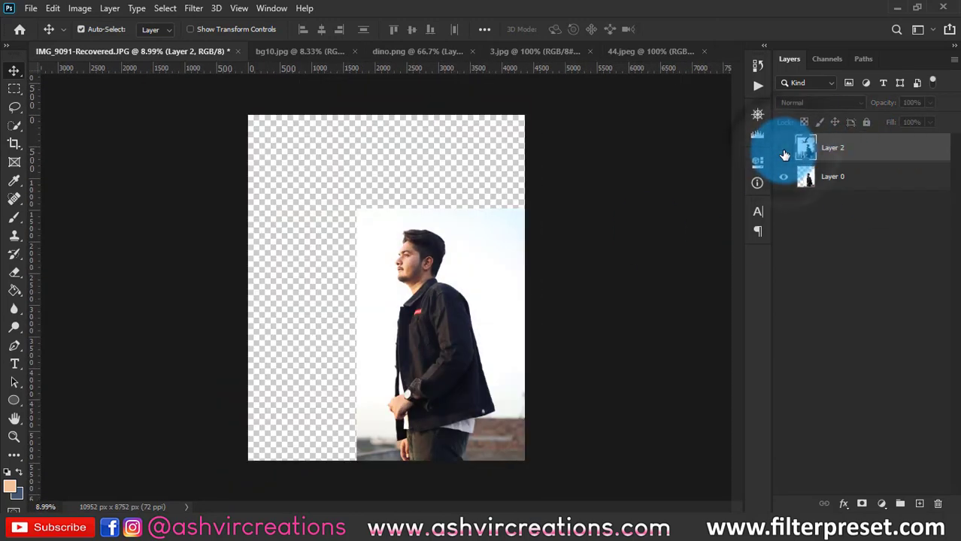
click(783, 150)
click(783, 150)
click(784, 150)
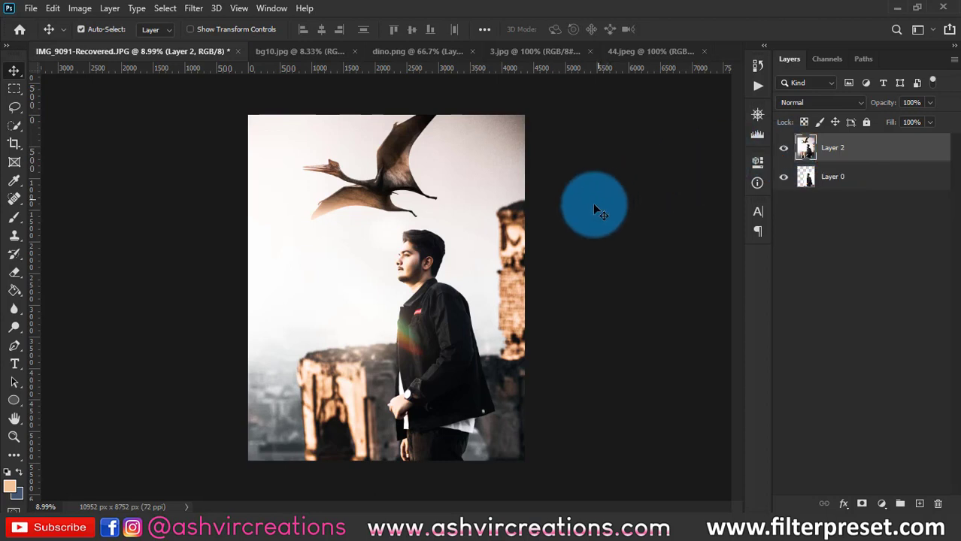
- Examine the finished composite as a whole and up close around the man's head and the dinosaur's wing
scroll(594, 211, up, 1)
scroll(576, 242, up, 1)
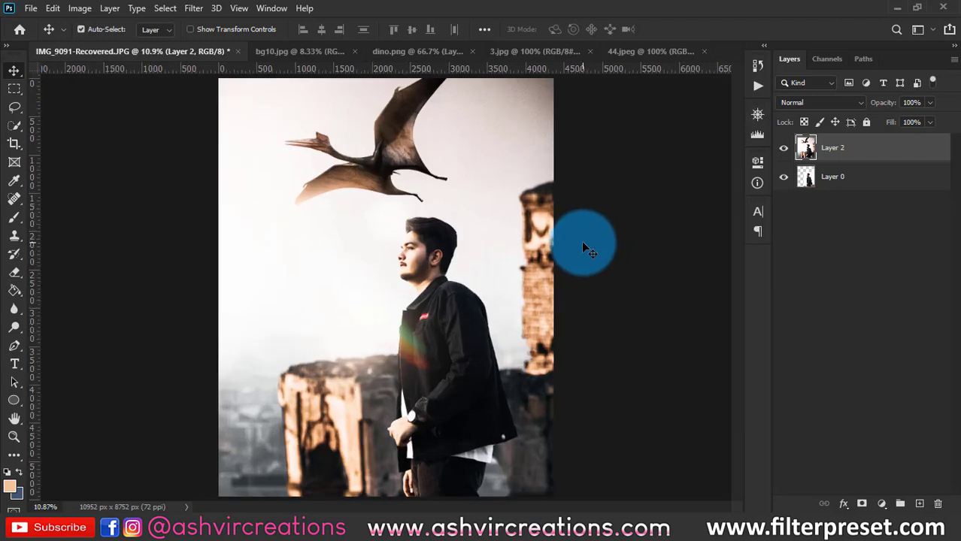
scroll(381, 430, up, 1)
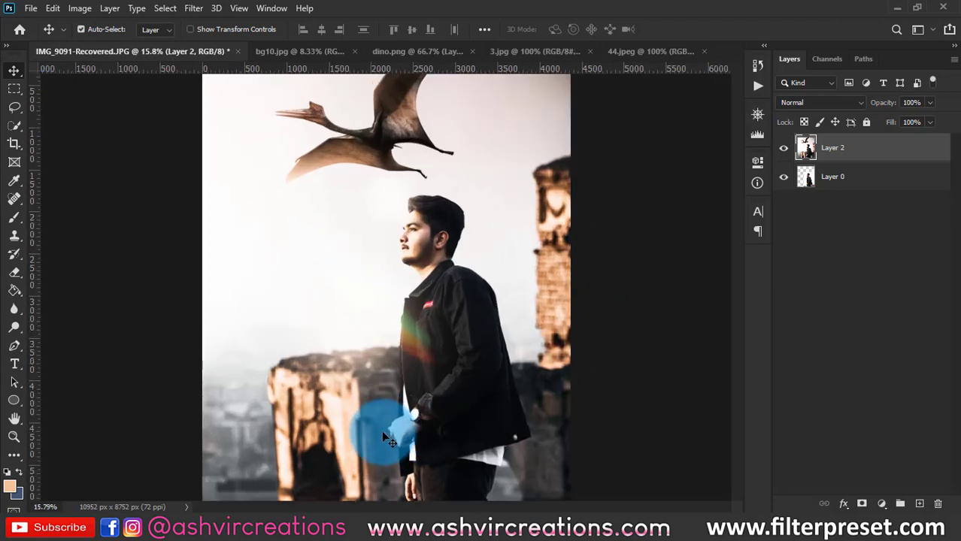
scroll(384, 435, up, 1)
scroll(386, 424, down, 2)
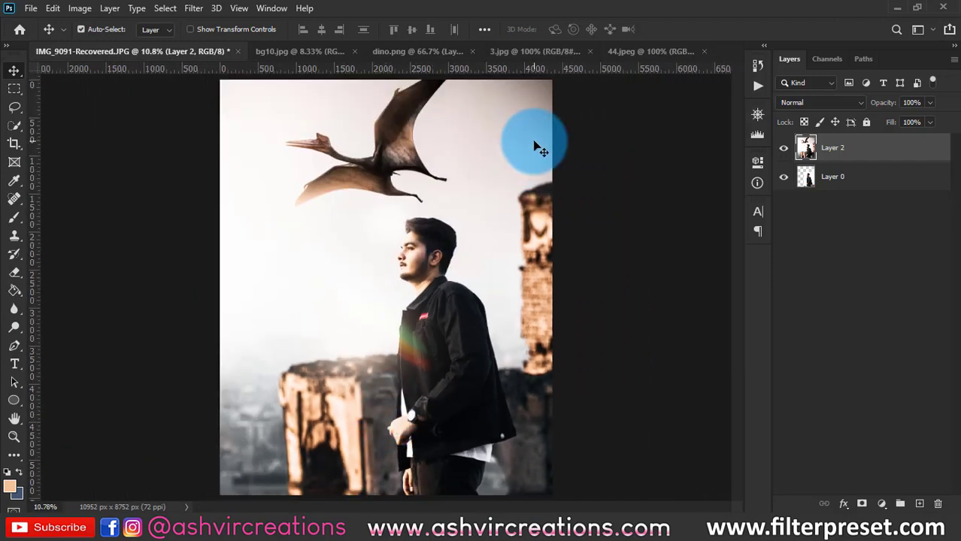
scroll(485, 126, down, 1)
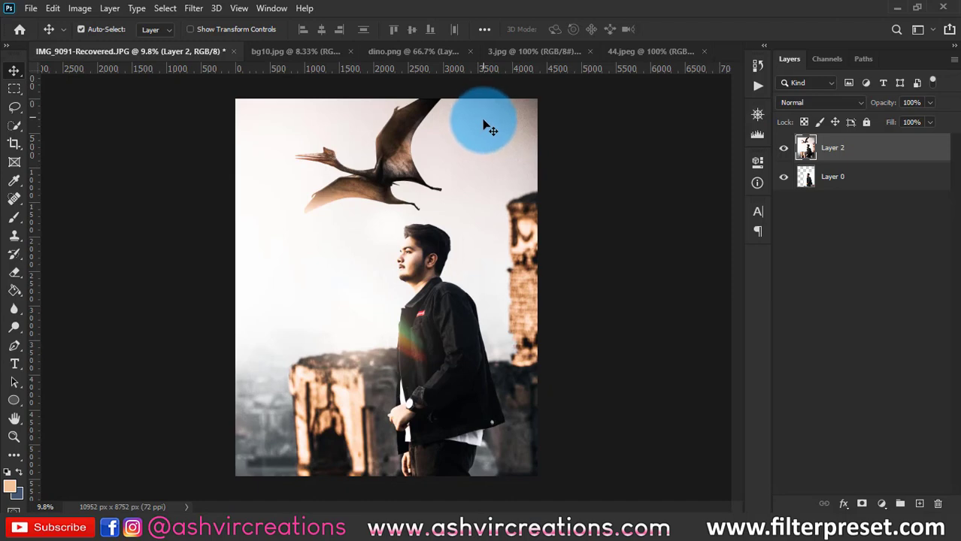
scroll(432, 232, up, 2)
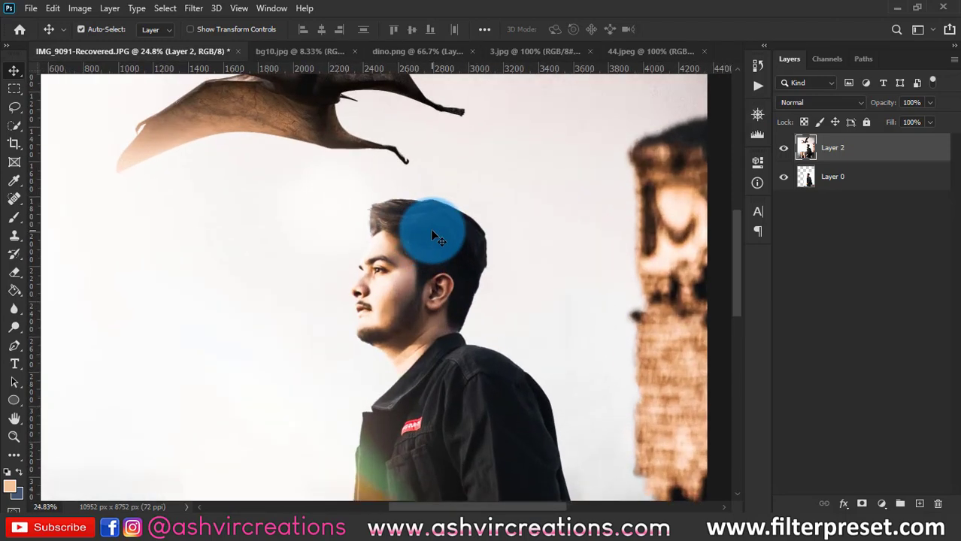
scroll(432, 232, down, 3)
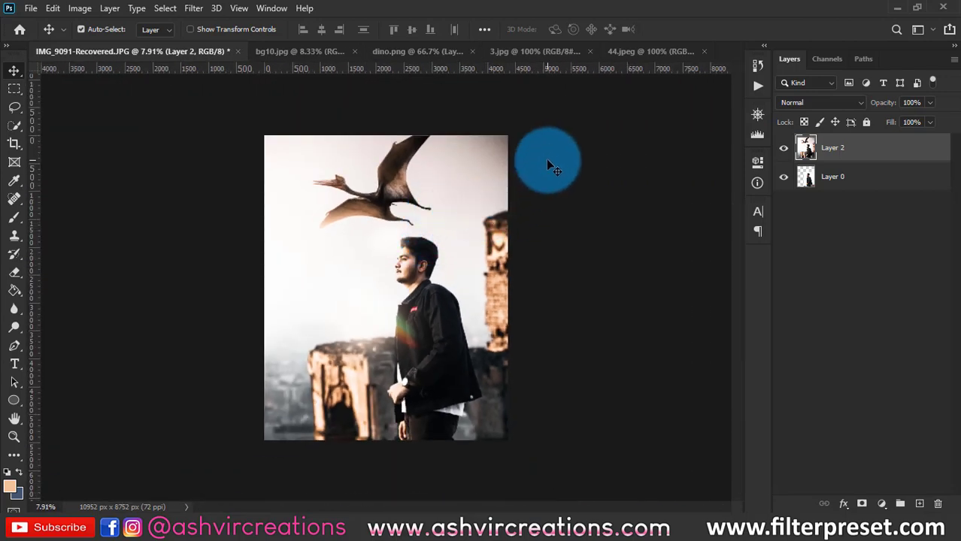
scroll(558, 188, up, 3)
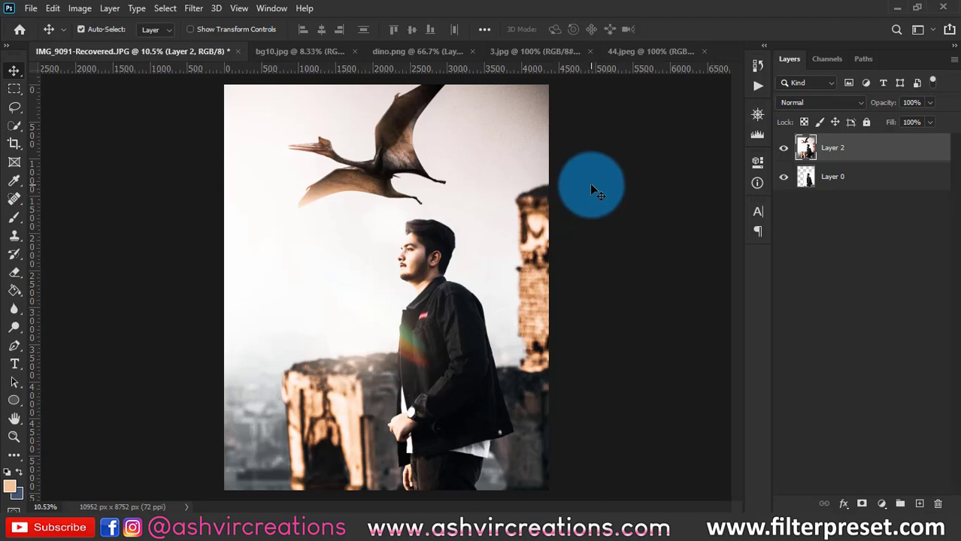
scroll(589, 184, down, 2)
scroll(589, 183, up, 2)
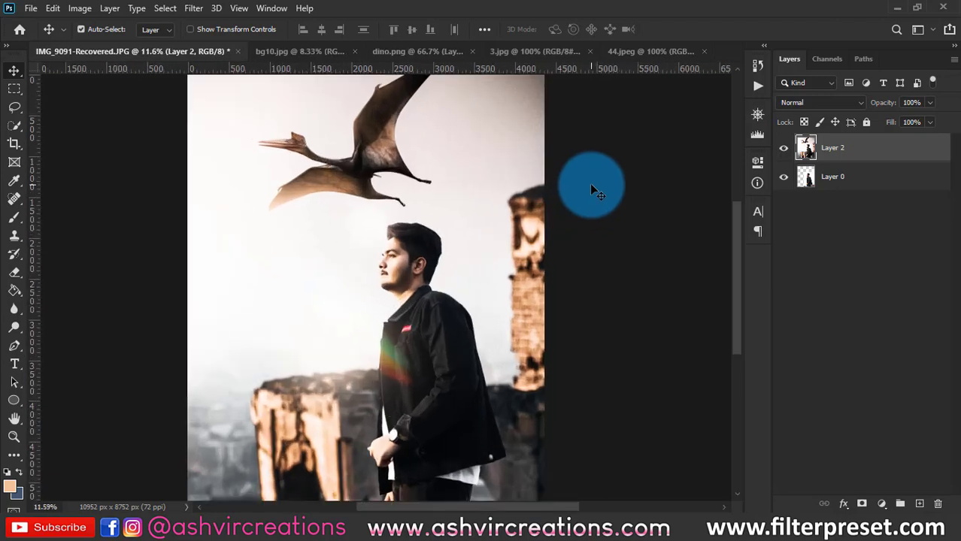
scroll(590, 183, down, 2)
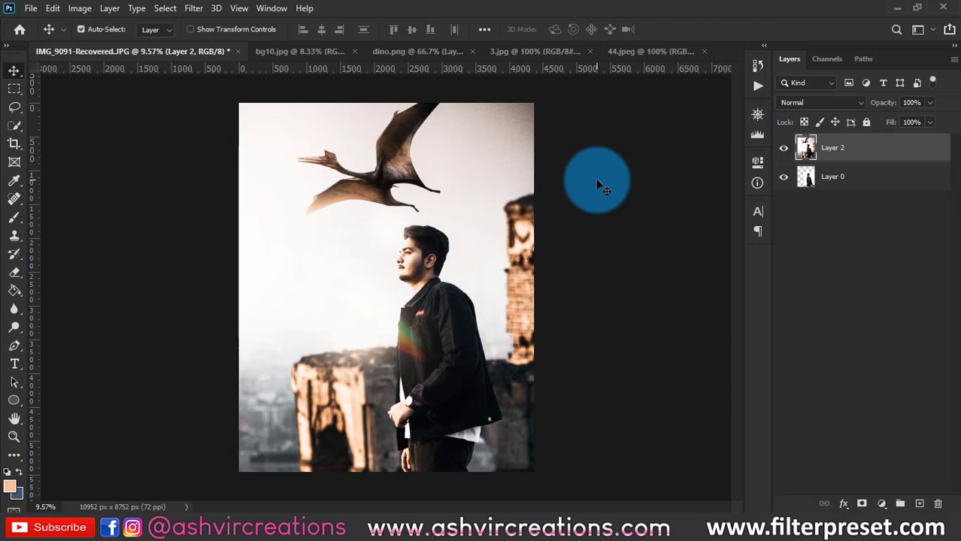
scroll(606, 225, up, 1)
scroll(617, 251, down, 1)
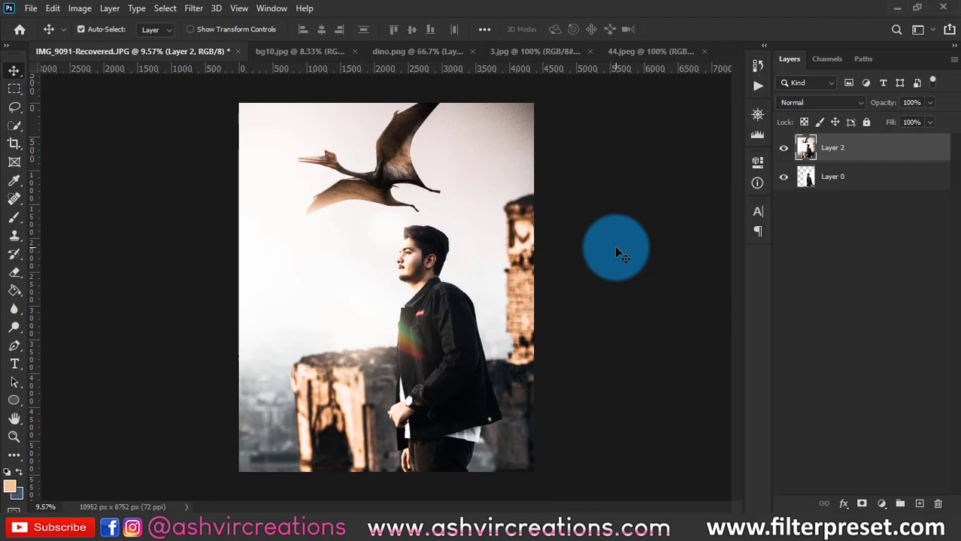
scroll(618, 253, up, 2)
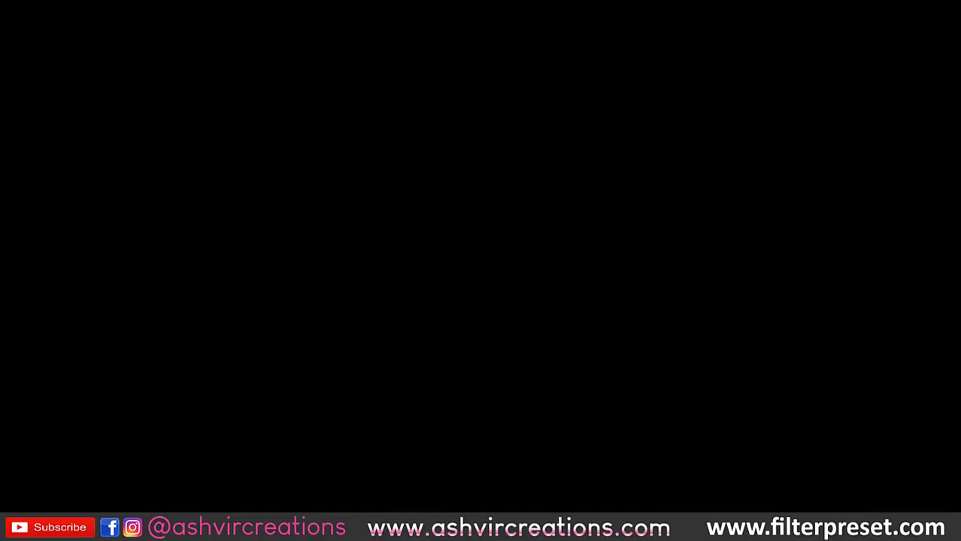